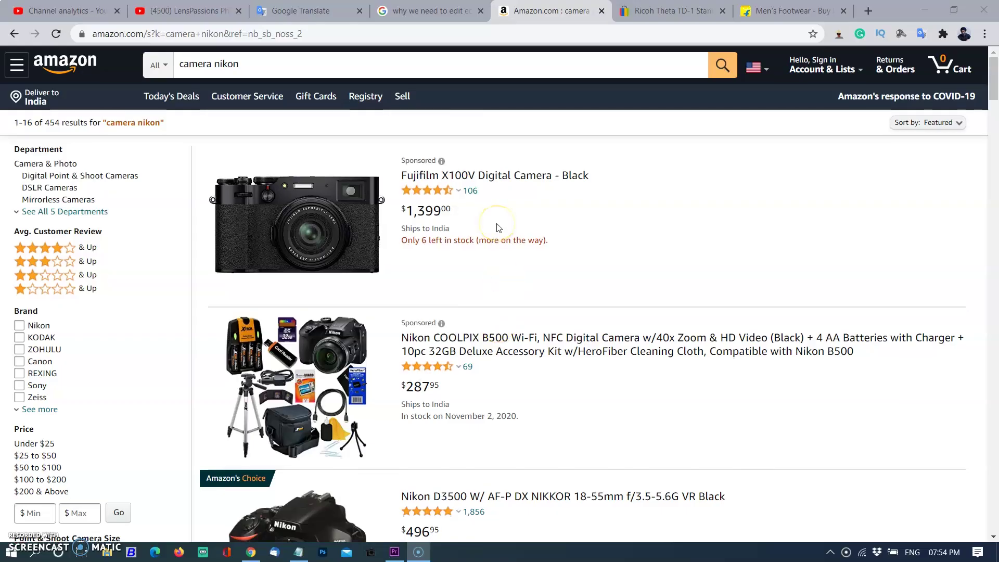
Open the Nikon D500 DX-Format Digital SLR listing from the Amazon results and examine its magnified product photo.
scroll(498, 228, down, 10)
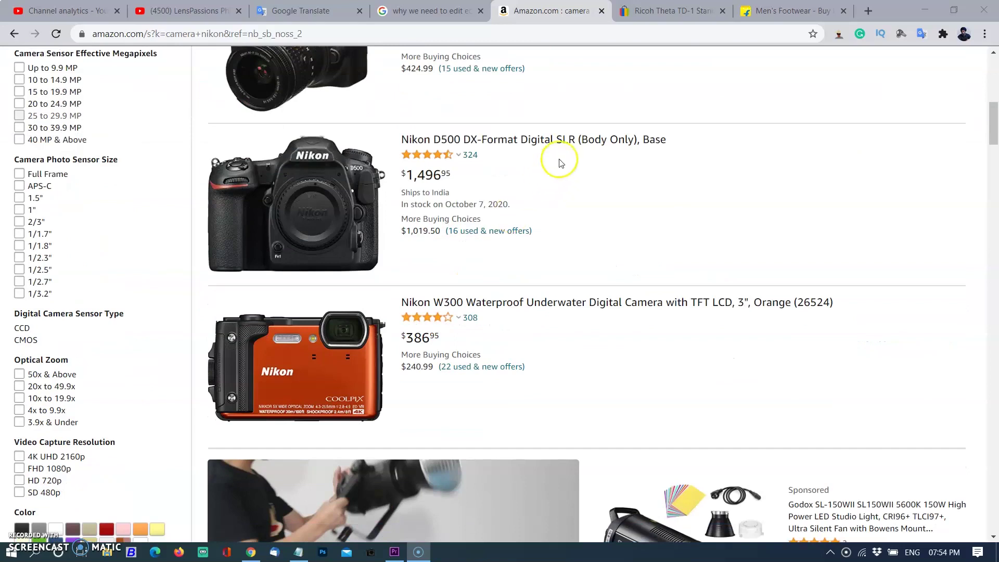
click(573, 141)
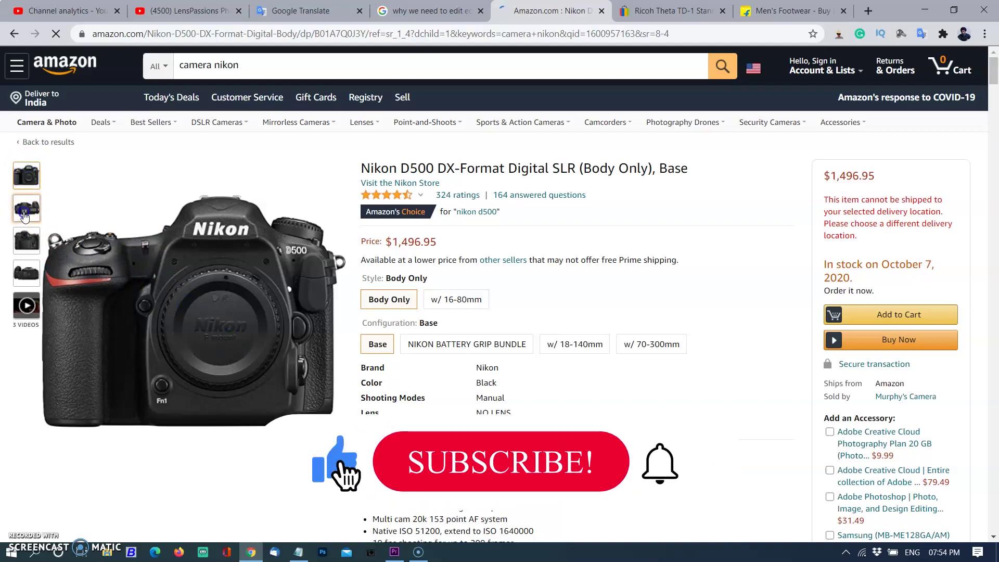
scroll(134, 348, down, 1)
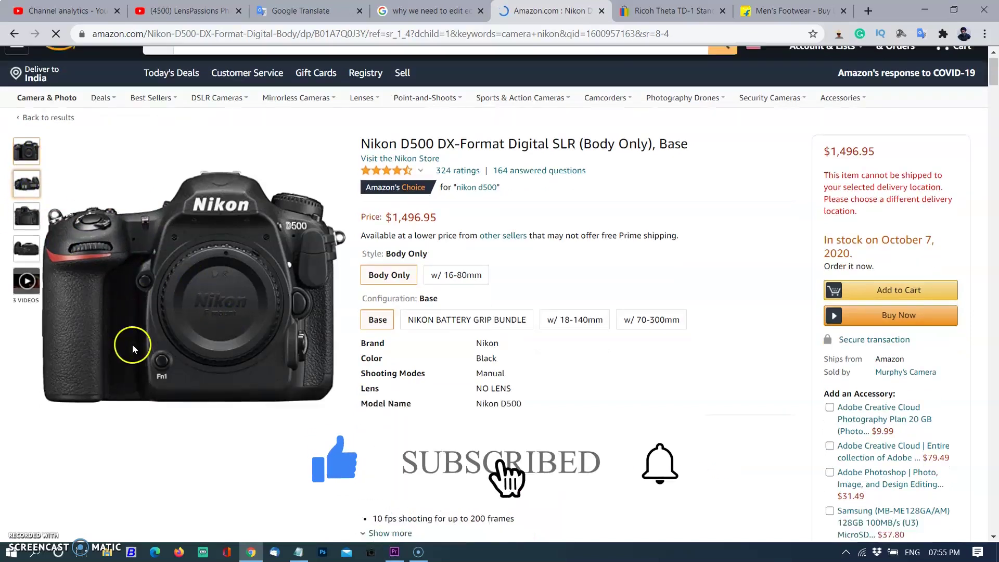
scroll(134, 348, down, 6)
scroll(134, 345, up, 5)
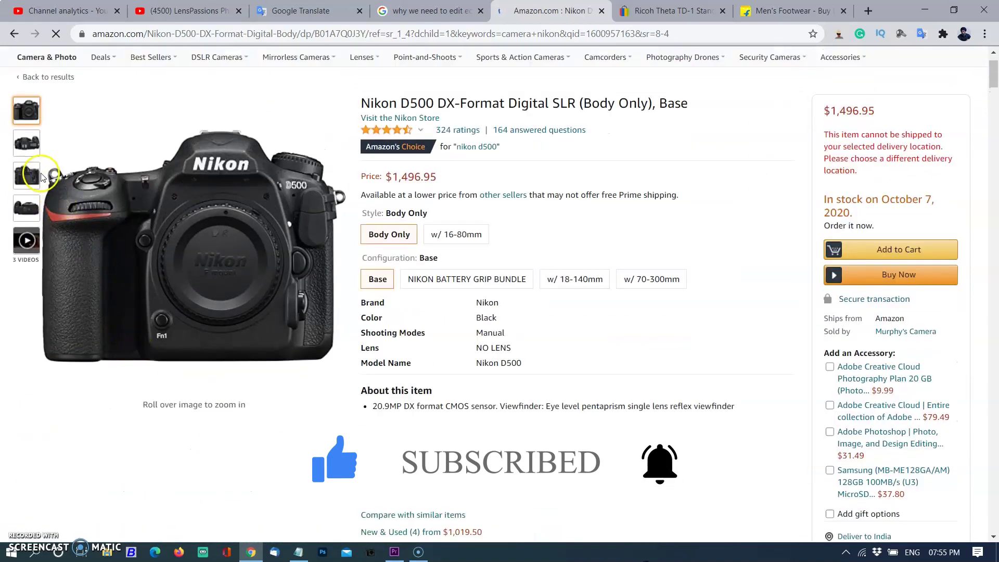
mouse_move(233, 253)
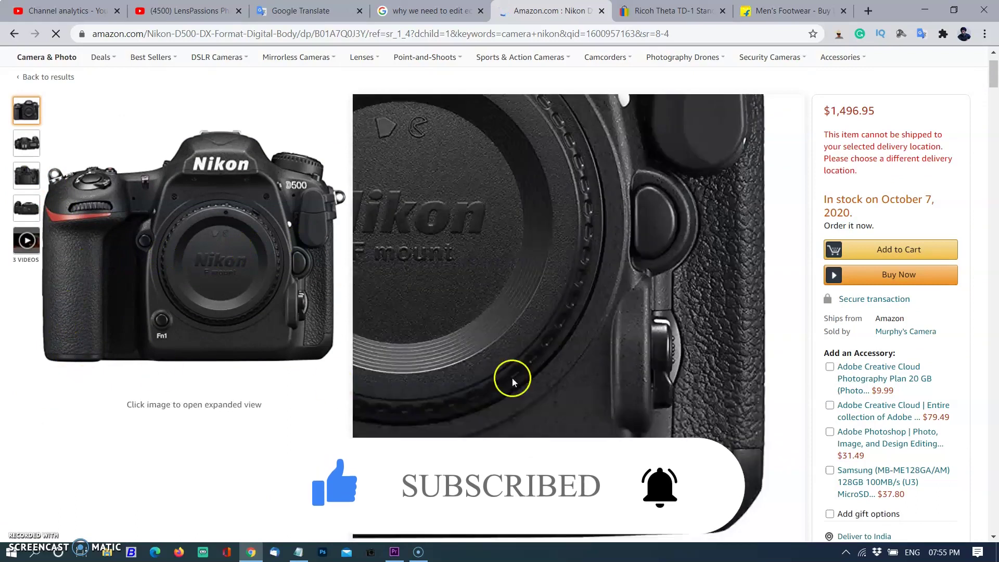
Switch to the eBay listing for the Ricoh Theta TD-1 stand and enlarge its product photo.
click(646, 11)
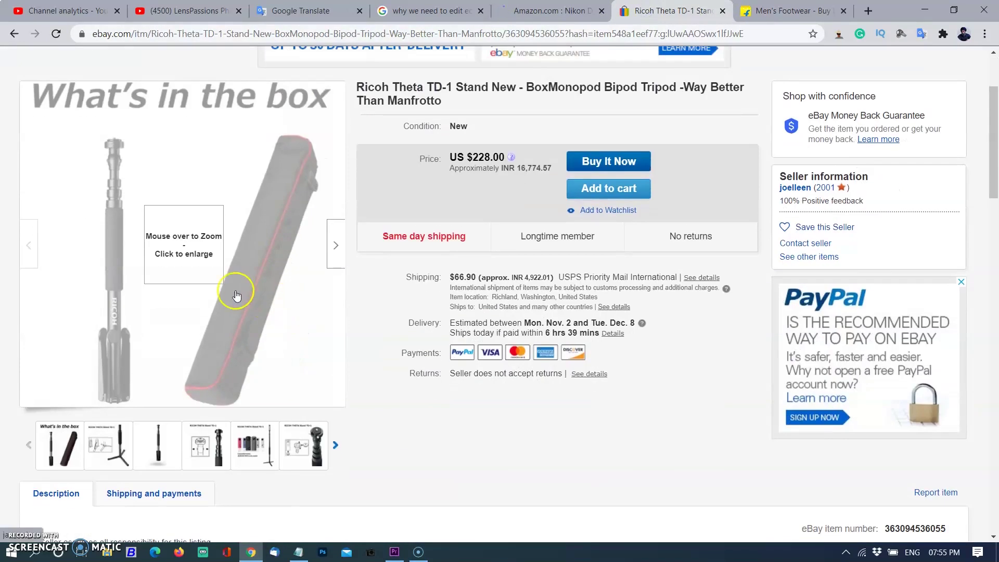
click(236, 295)
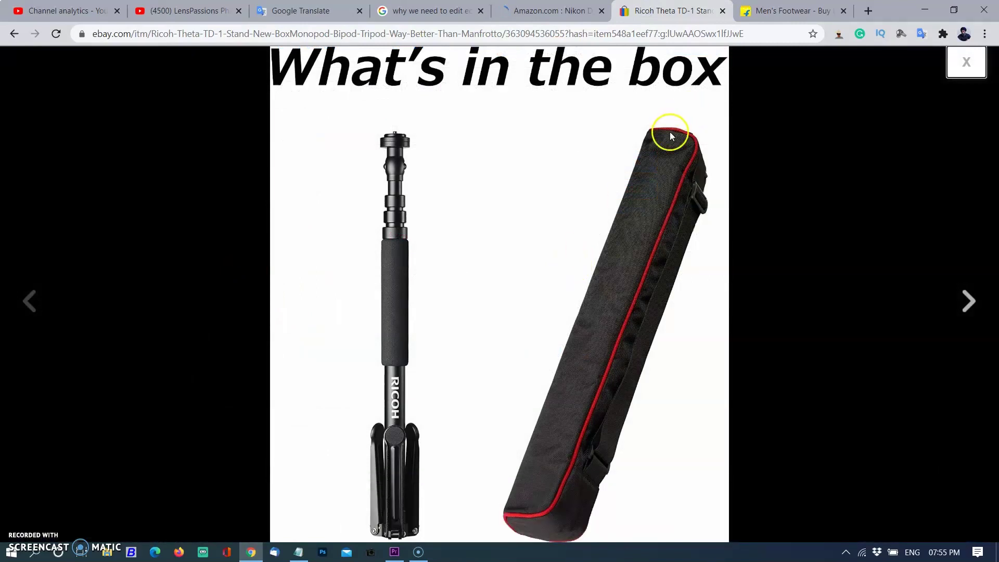
Switch to Flipkart's men's footwear page, open the Chevit 489 Outdoors Mesh shoes, and examine their product photos.
key(ctrl+Tab)
scroll(379, 306, down, 3)
scroll(378, 312, up, 7)
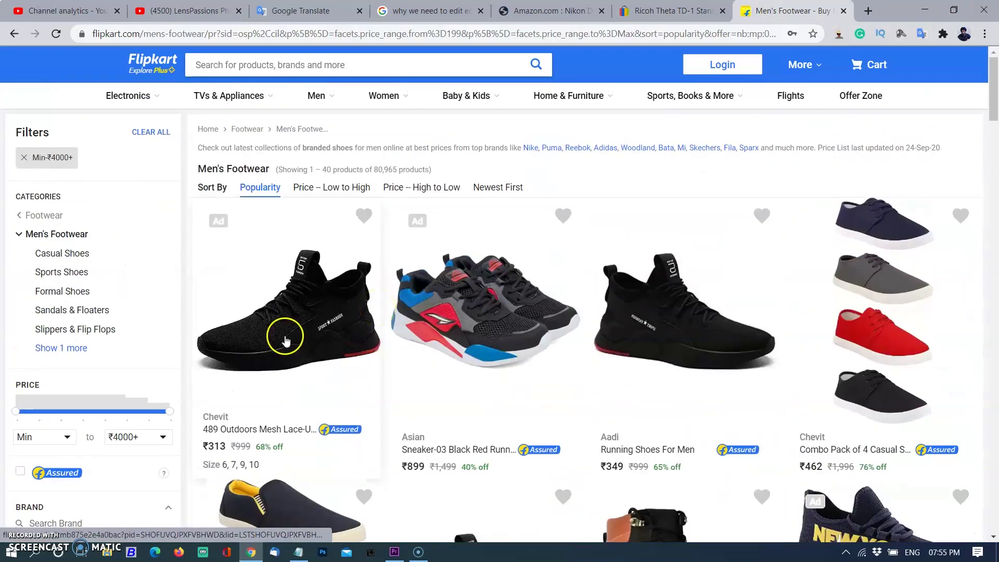
click(283, 335)
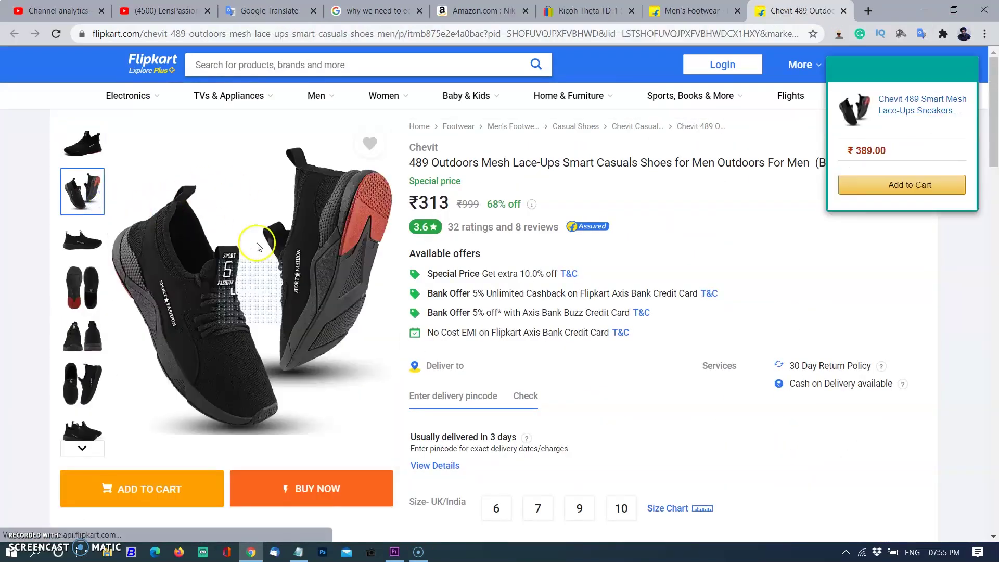
mouse_move(324, 289)
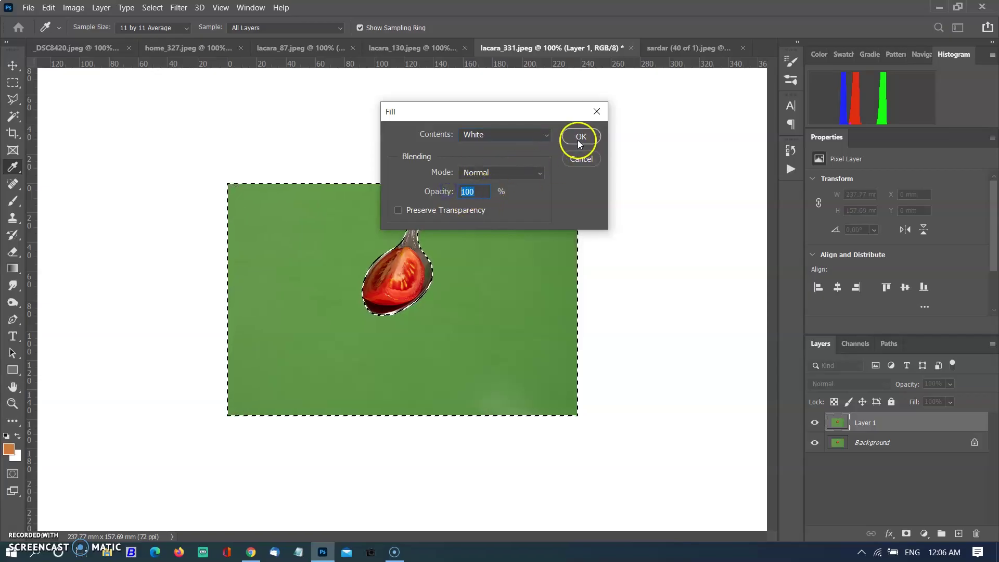
Fill the selected green background of lacara_331.jpeg in Photoshop with white in Normal mode at 100% opacity.
click(580, 141)
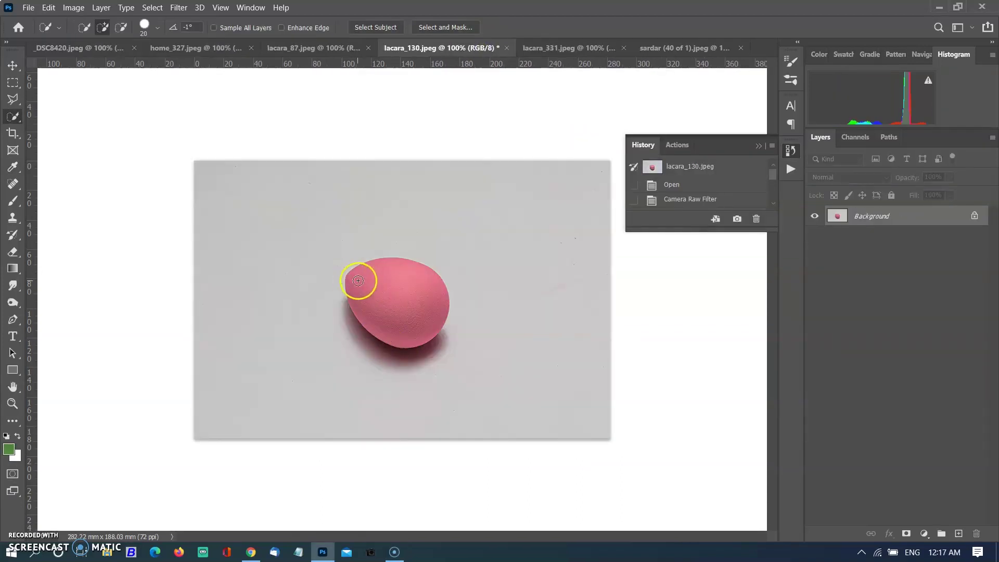
Select the pink egg-shaped object in lacara_130.jpeg with the Quick Selection tool.
right_click(12, 116)
click(62, 124)
drag(353, 277, 421, 365)
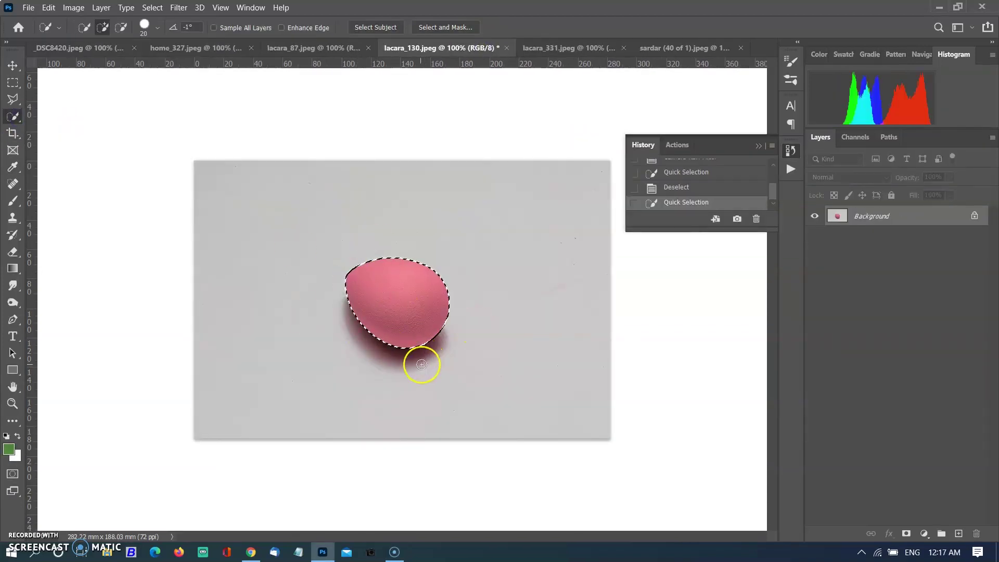
Invert the selection to the gray background around the pink object and open the Fill settings for it.
right_click(405, 294)
click(196, 368)
right_click(442, 85)
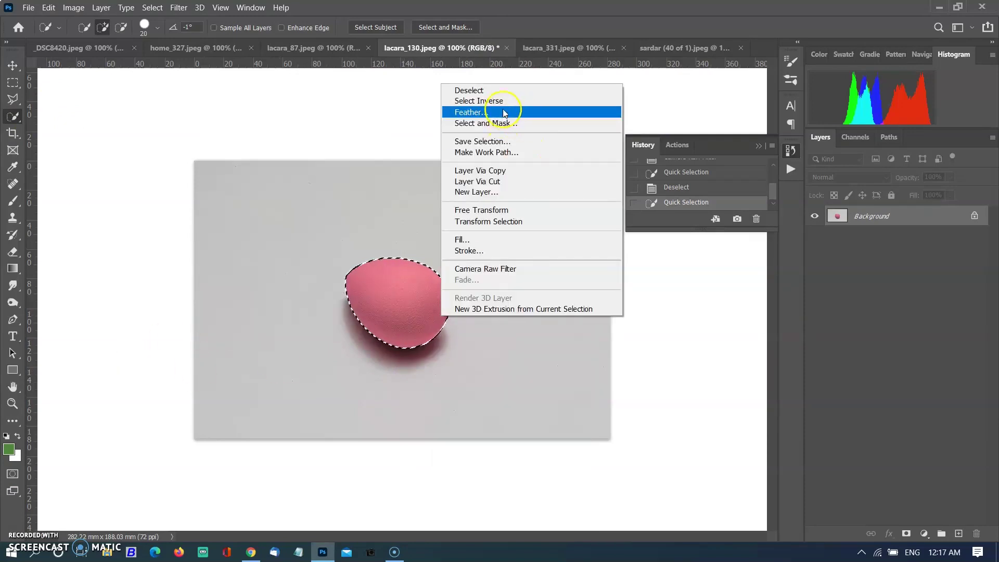
click(484, 101)
right_click(495, 240)
click(514, 396)
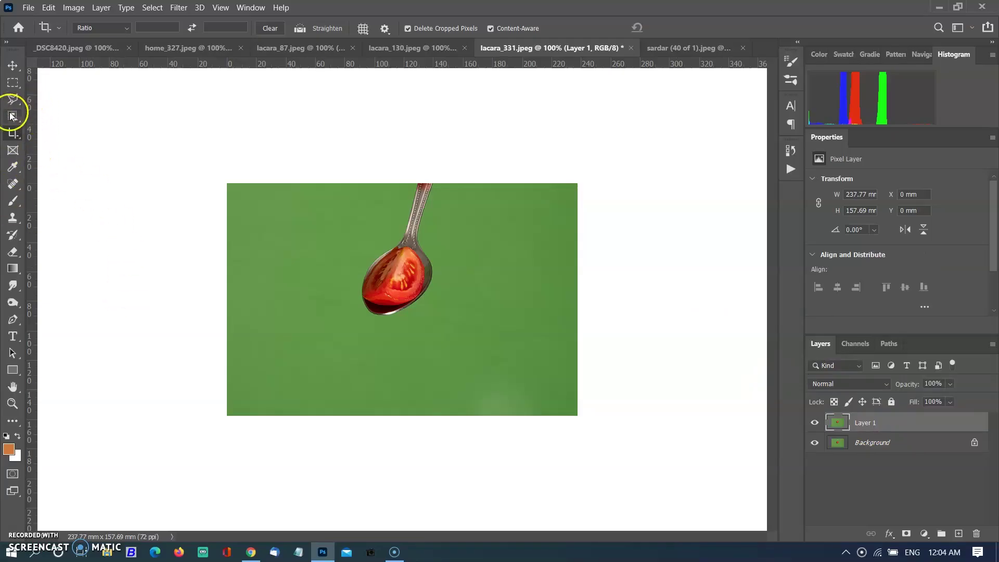
Select the green background around the spoon on Layer 1 of lacara_331.jpeg with the Magic Wand tool.
click(16, 119)
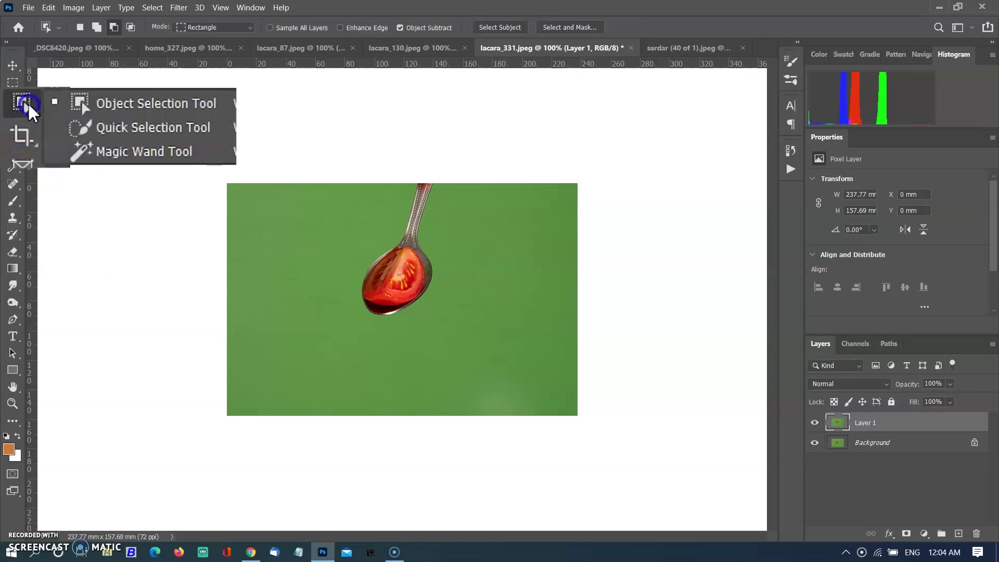
key(shift+w)
key(shift+w)
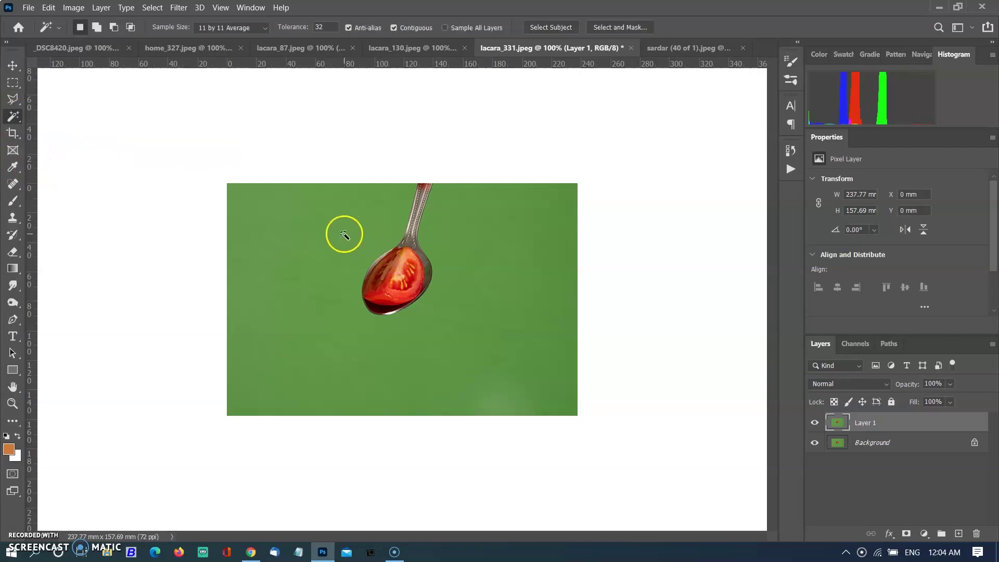
click(344, 235)
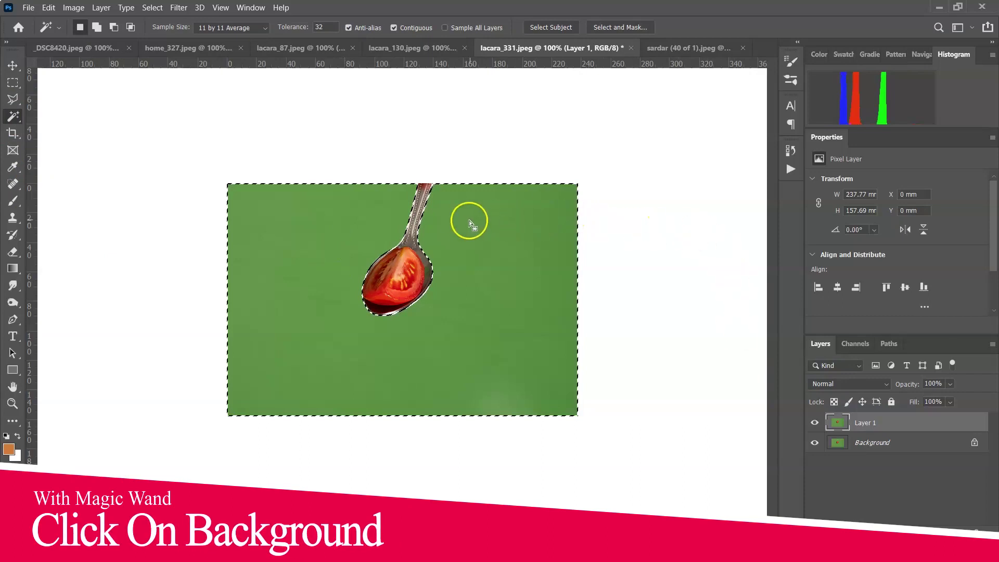
click(451, 230)
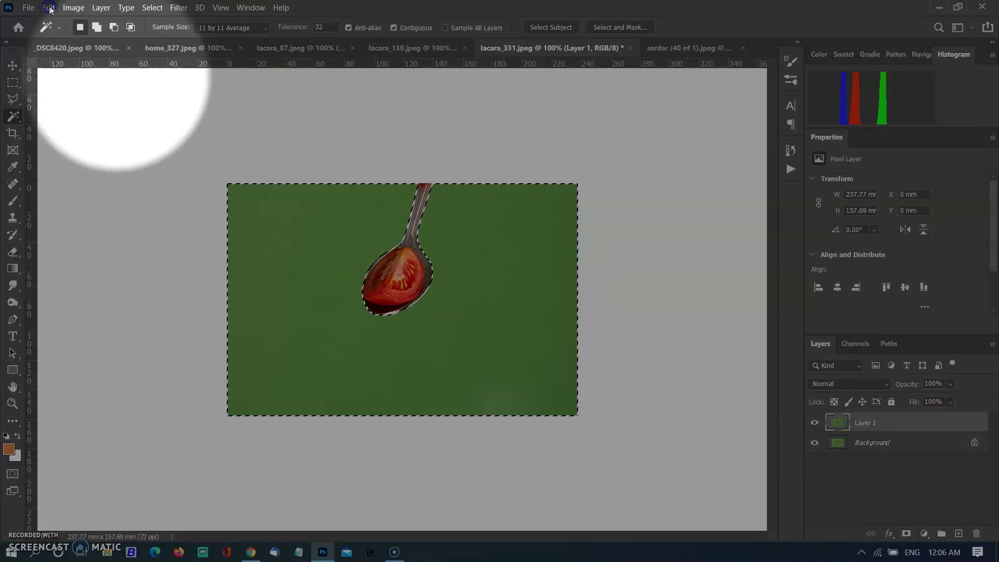
Fill the selected background around the spoon with white, using Normal mode and 100% opacity.
click(49, 8)
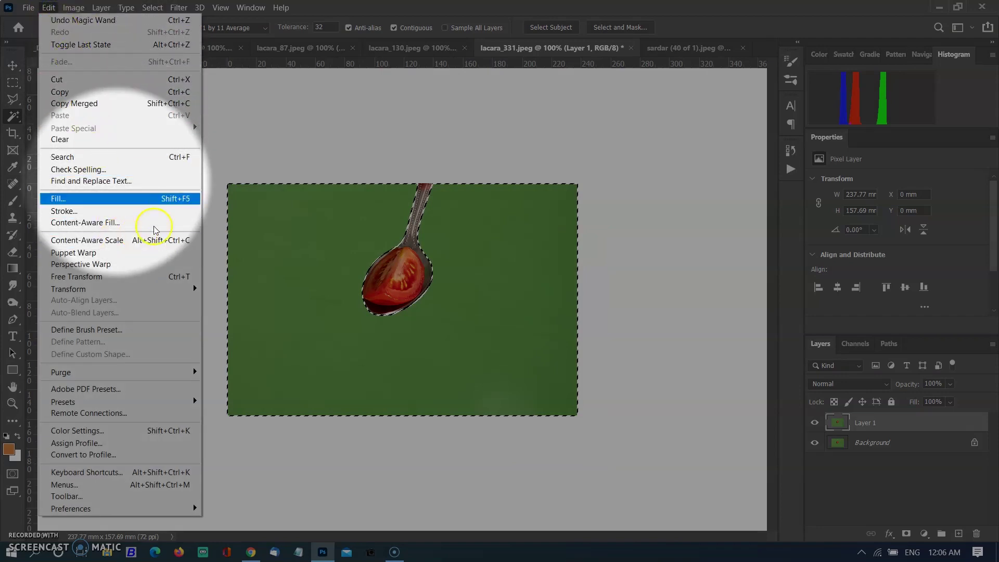
click(174, 201)
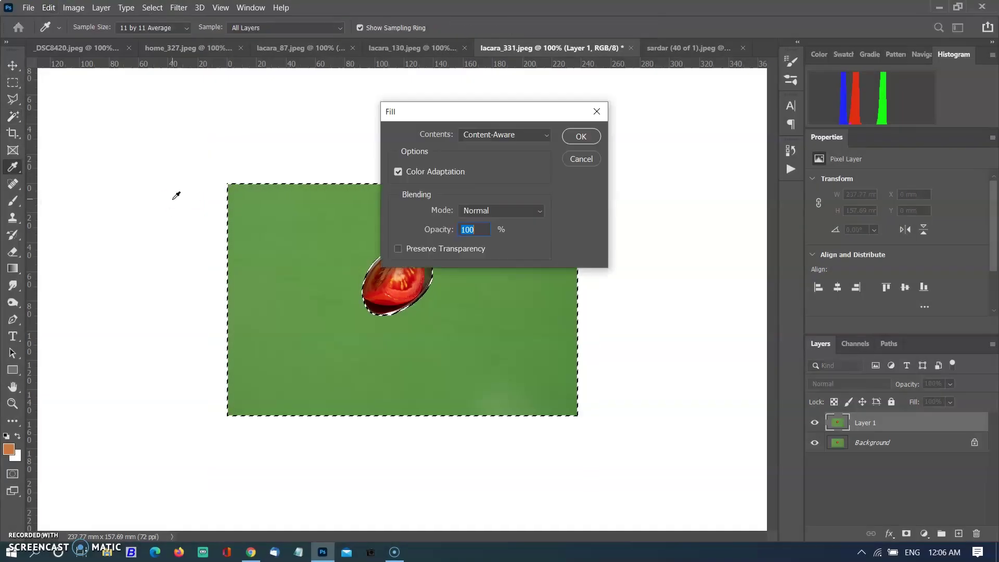
click(529, 136)
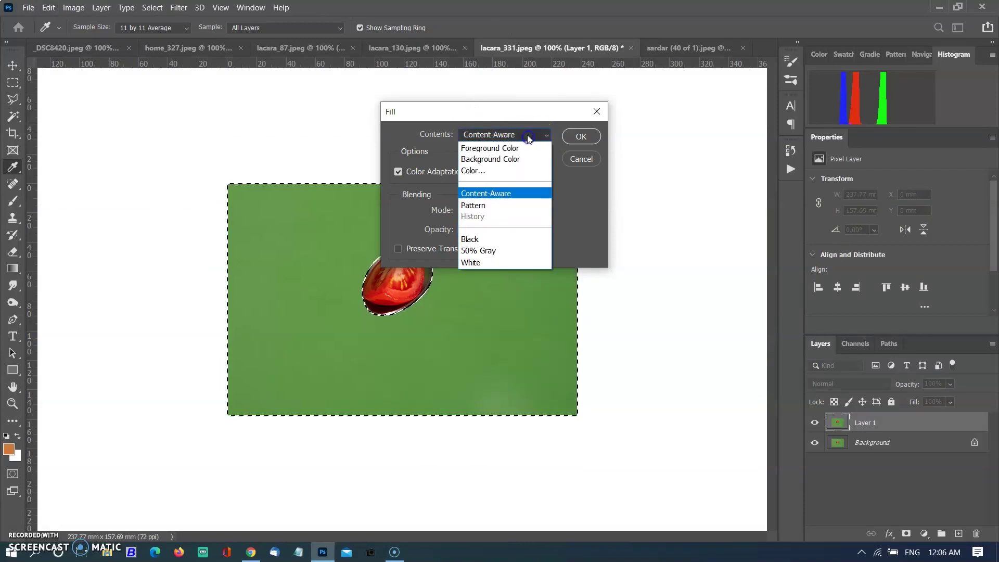
click(480, 264)
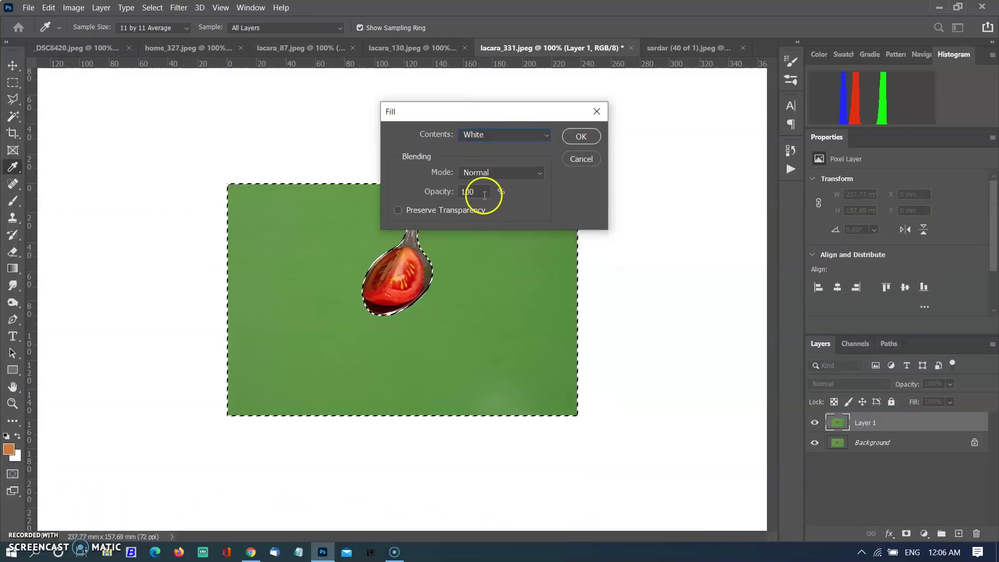
click(580, 136)
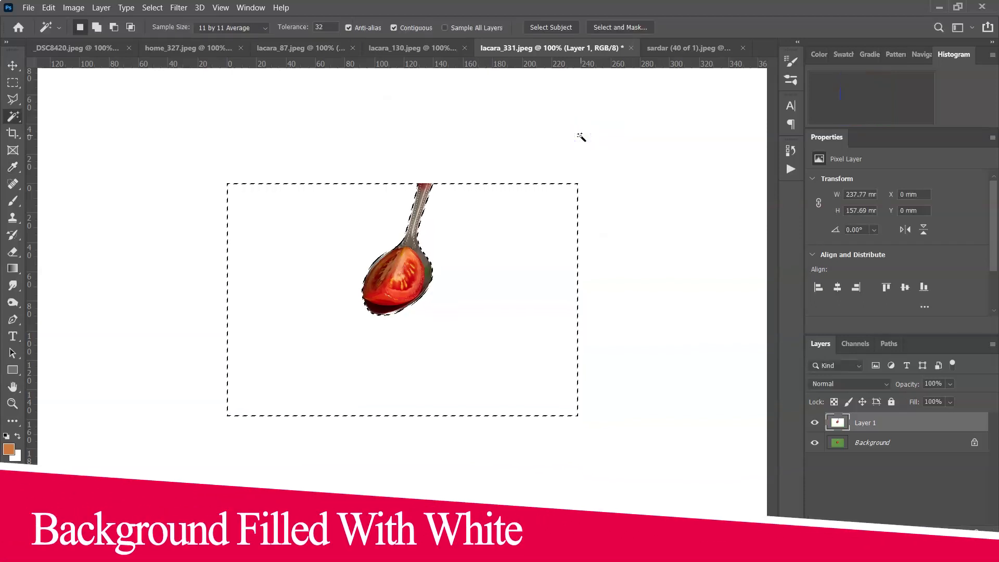
Clear the selection and set the workspace color surrounding the canvas to Default.
key(ctrl+d)
right_click(700, 244)
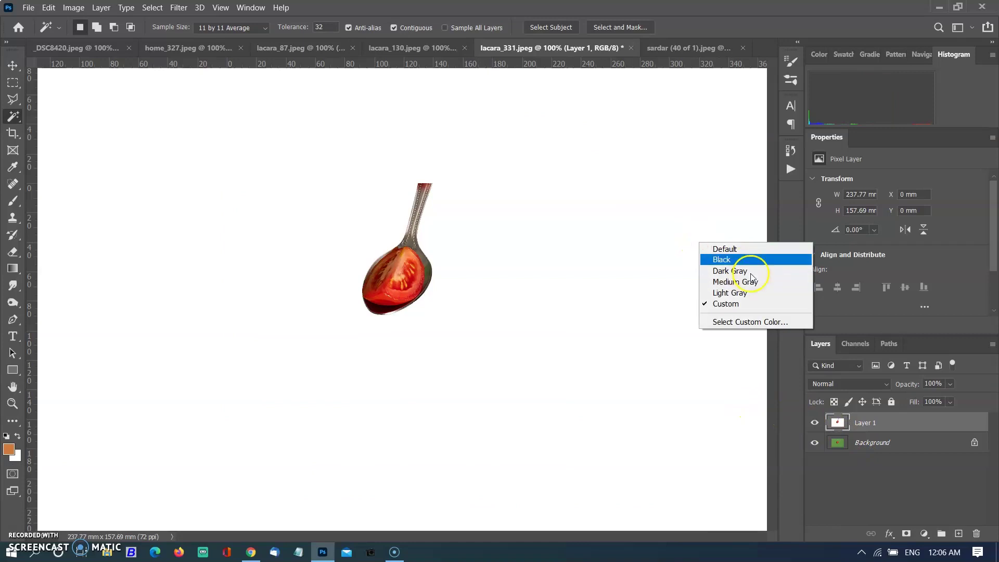
click(745, 249)
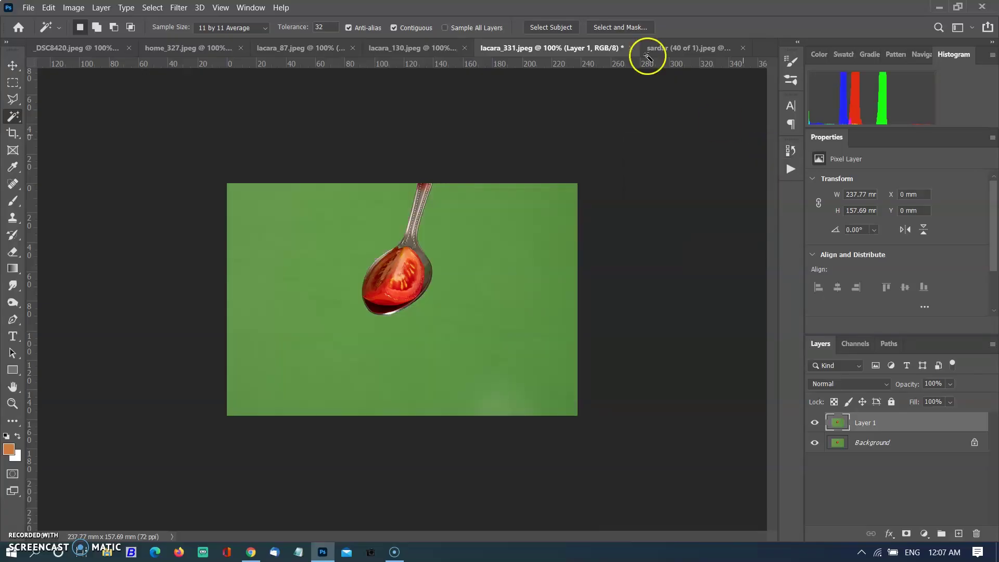
Start a Color Range selection based on sampled colors and sample the green background beside the spoon.
click(156, 10)
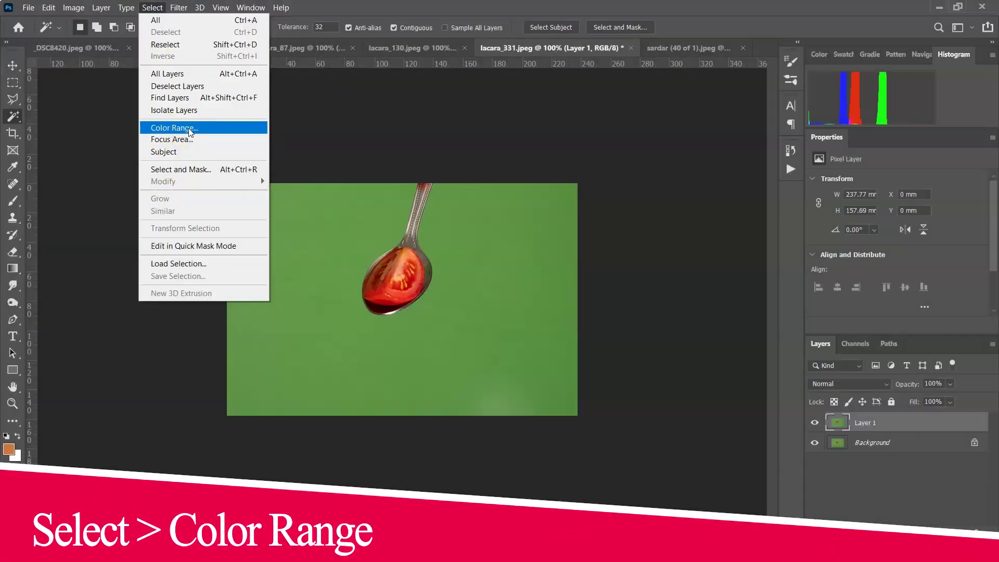
click(190, 129)
drag(417, 86, 702, 143)
click(780, 274)
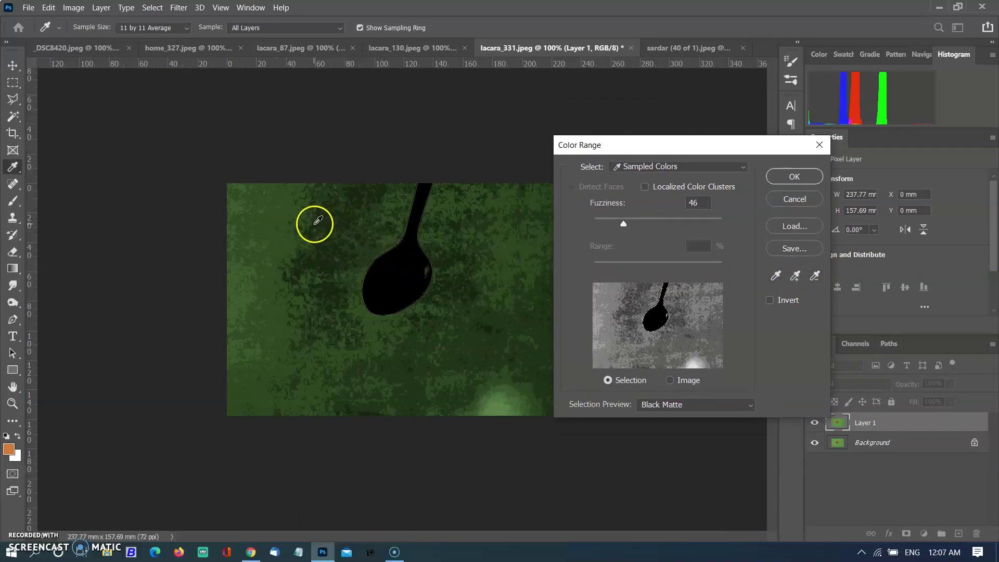
click(274, 215)
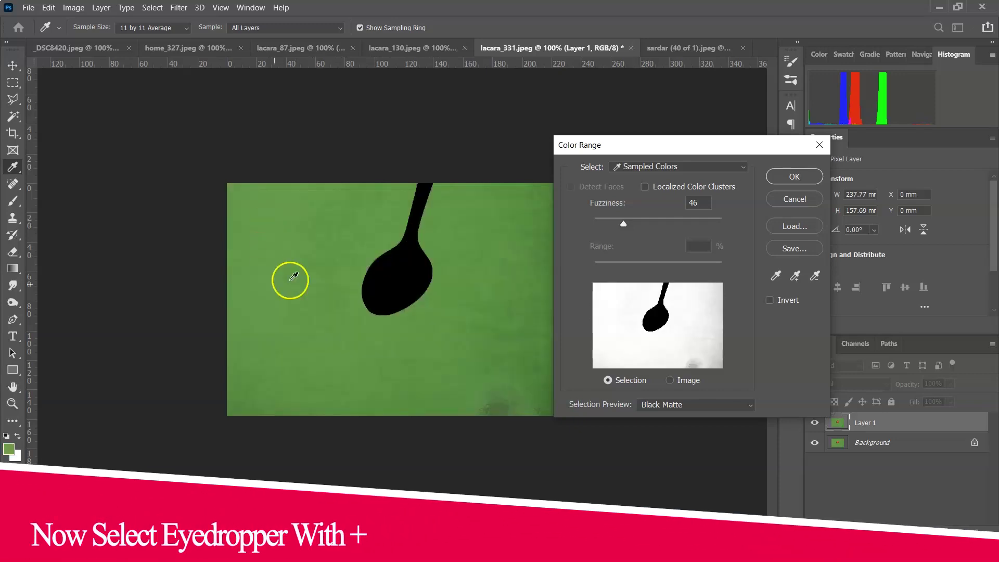
Add the remaining green shades to the Color Range sample until the whole background is covered, and create the selection.
click(799, 275)
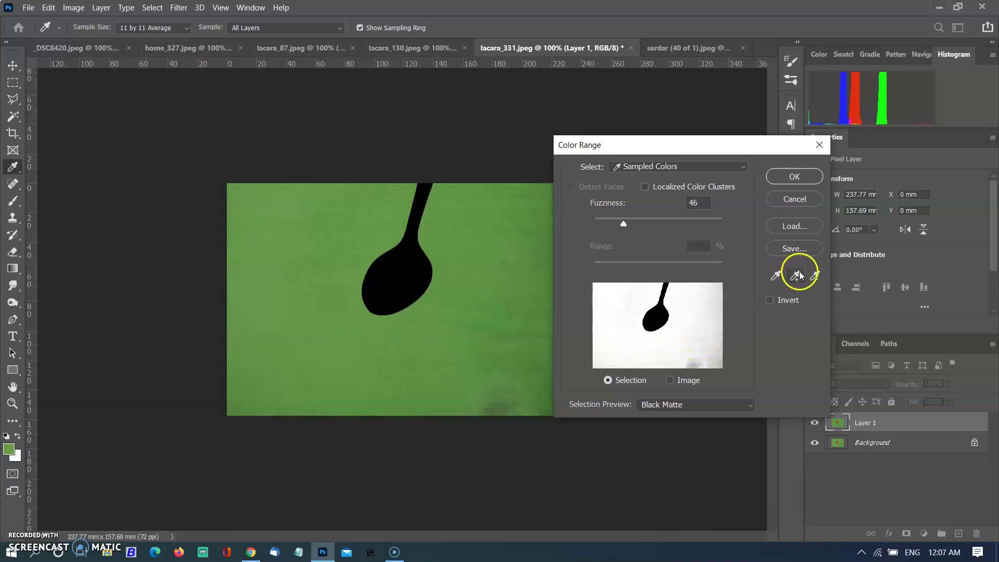
click(711, 308)
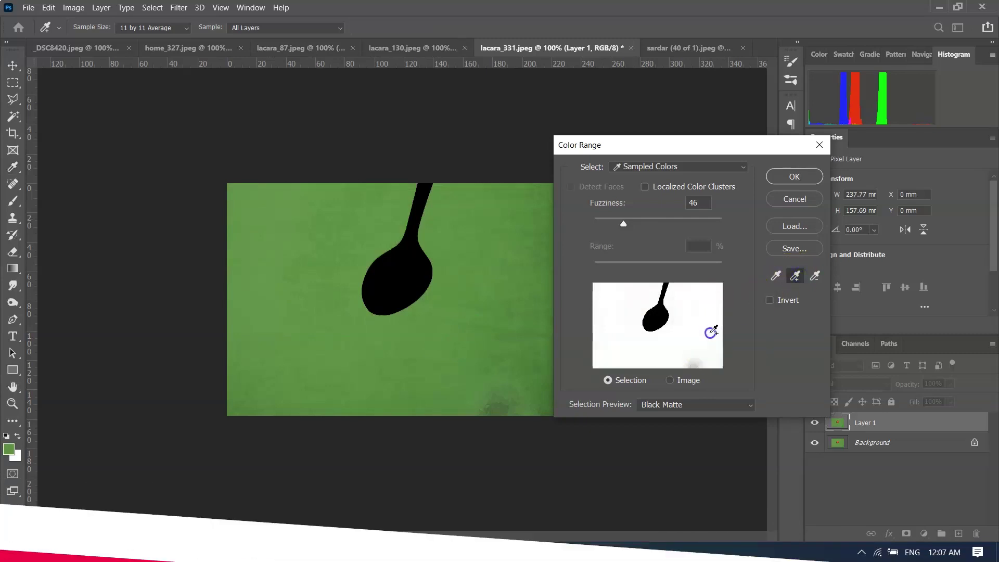
click(702, 348)
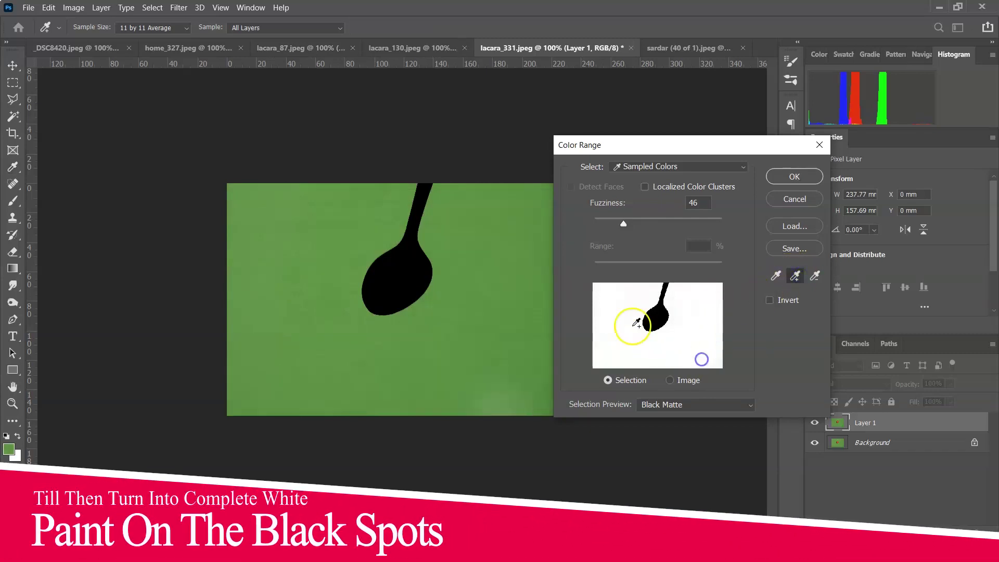
drag(690, 145, 752, 137)
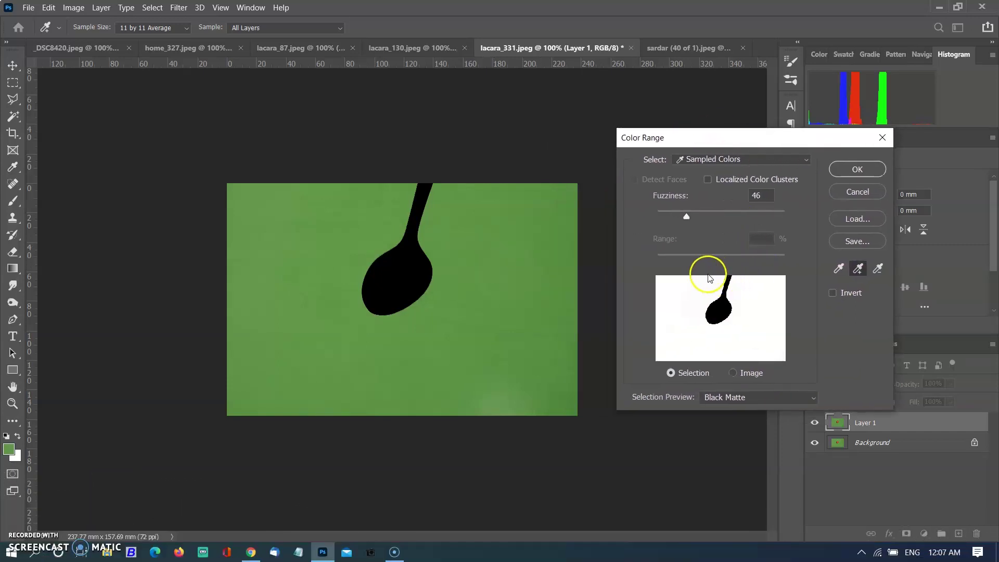
click(564, 400)
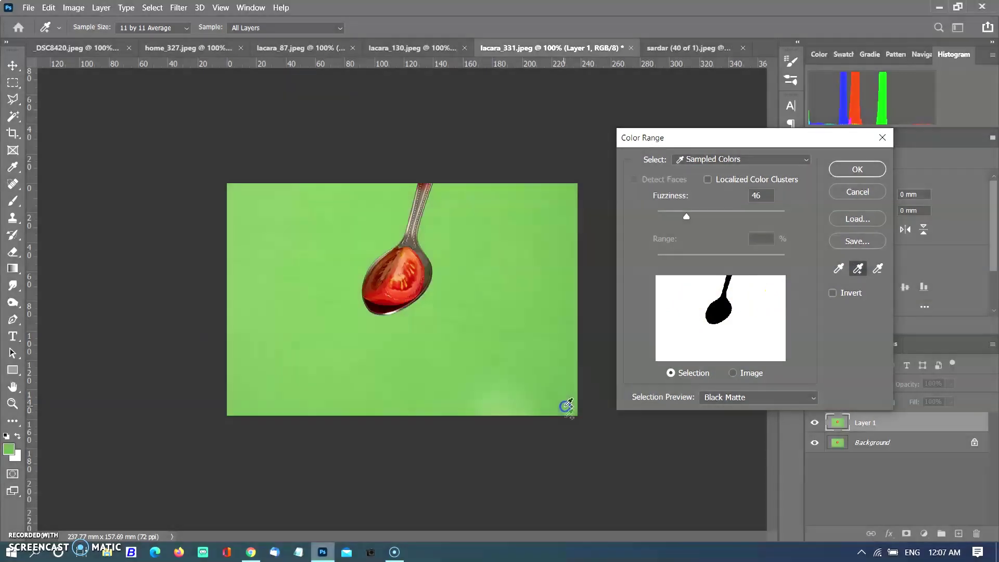
click(555, 403)
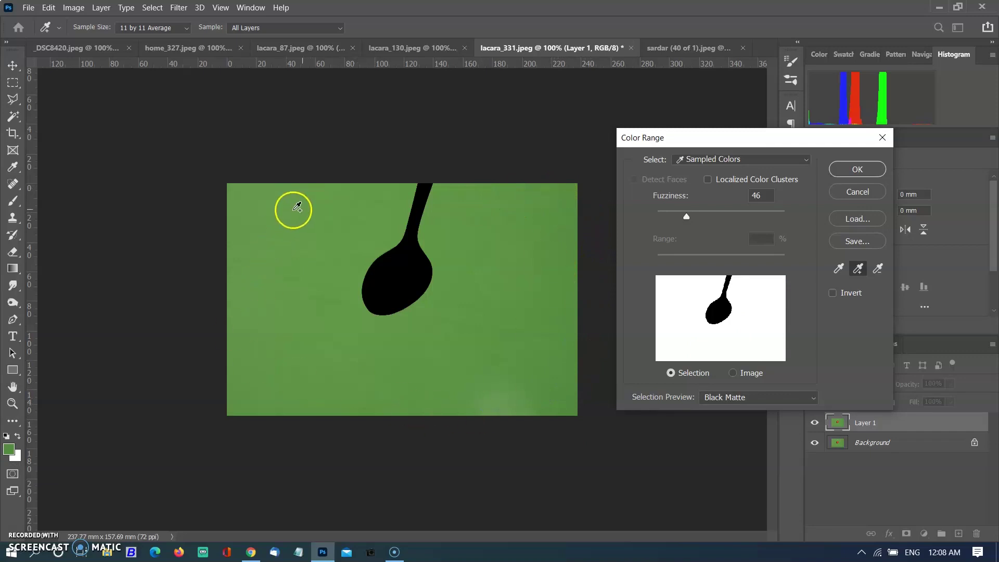
click(857, 170)
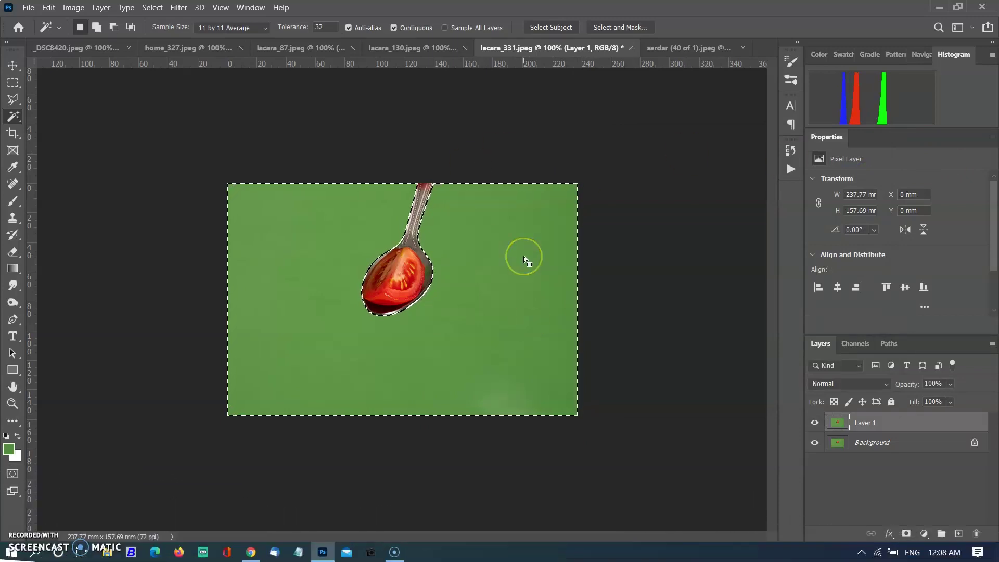
Fill the Color Range selection around the spoon with white in Normal mode at 100% opacity, and deselect.
click(49, 7)
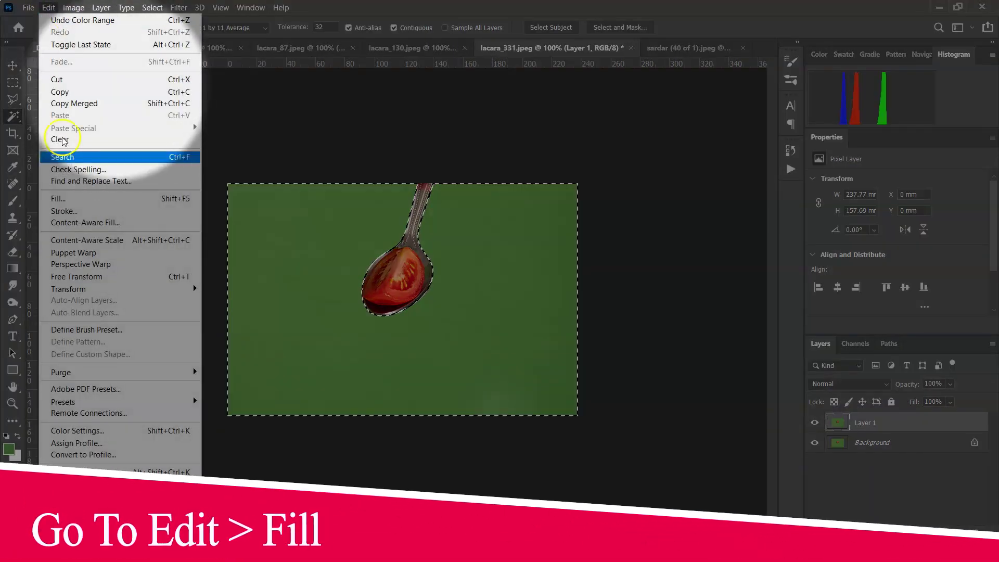
click(102, 203)
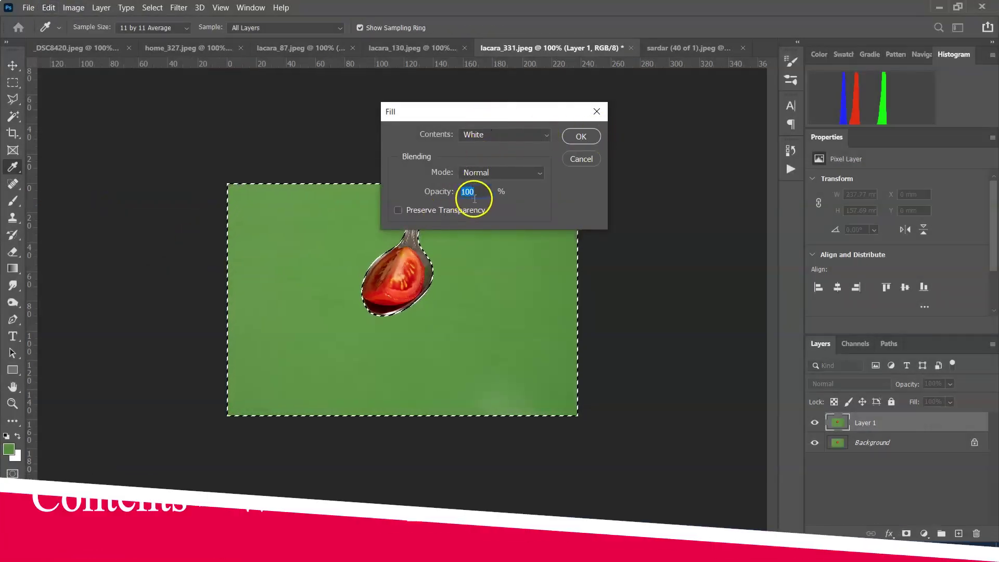
click(581, 137)
key(w)
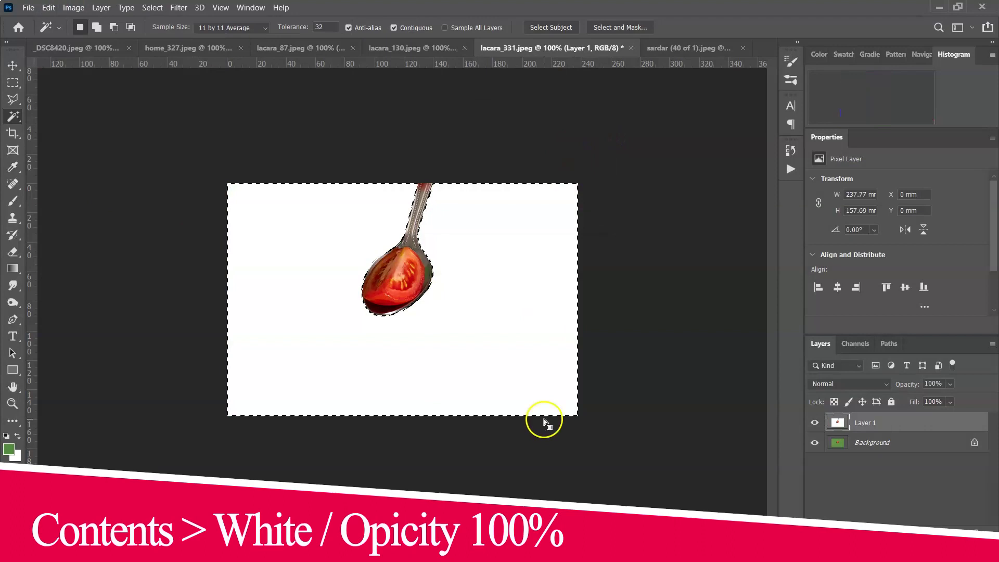
key(ctrl+d)
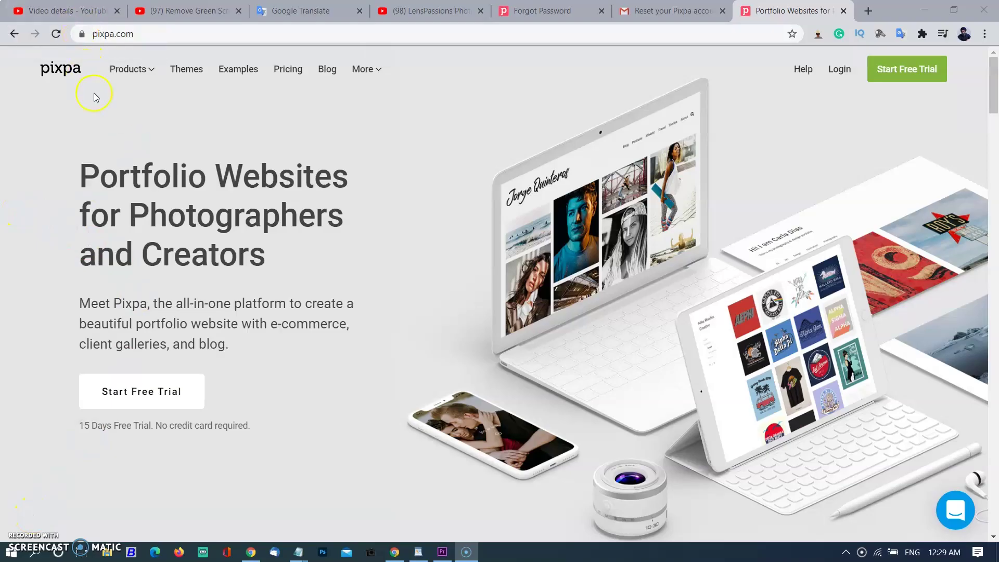
Switch to the browser and look through the Pixpa home page and its sign-up page, returning to the home page.
scroll(107, 130, down, 15)
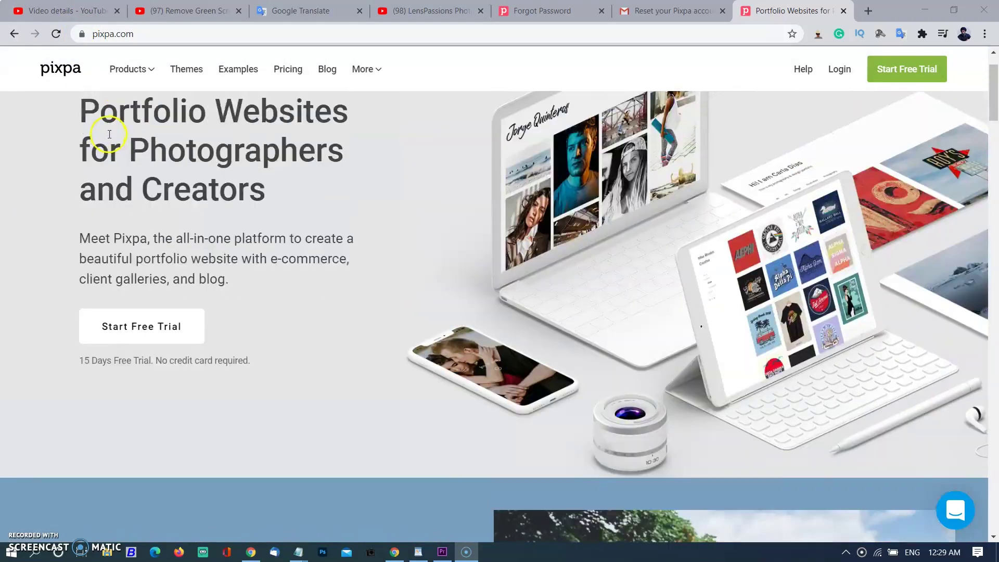
scroll(118, 148, down, 10)
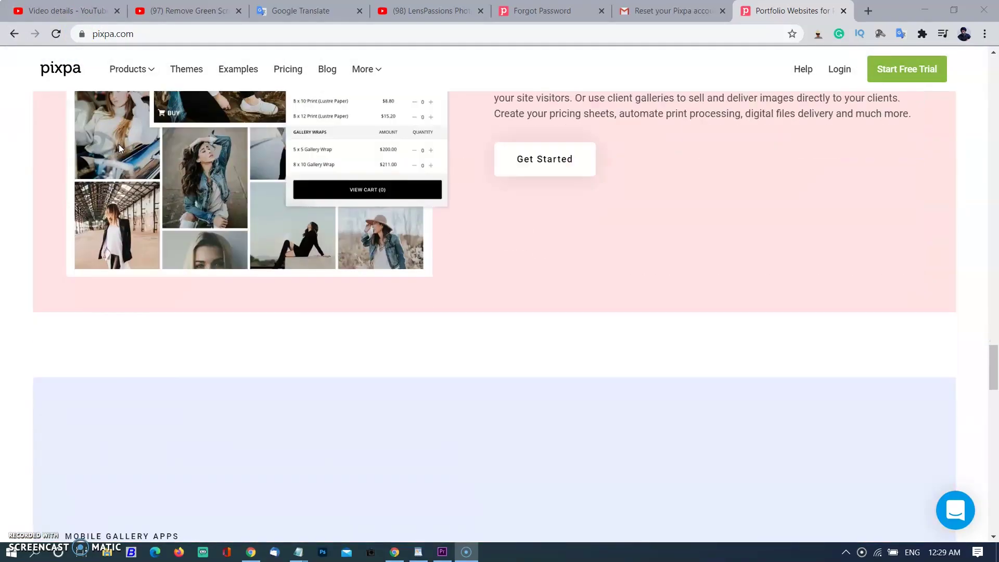
scroll(118, 147, up, 5)
click(546, 421)
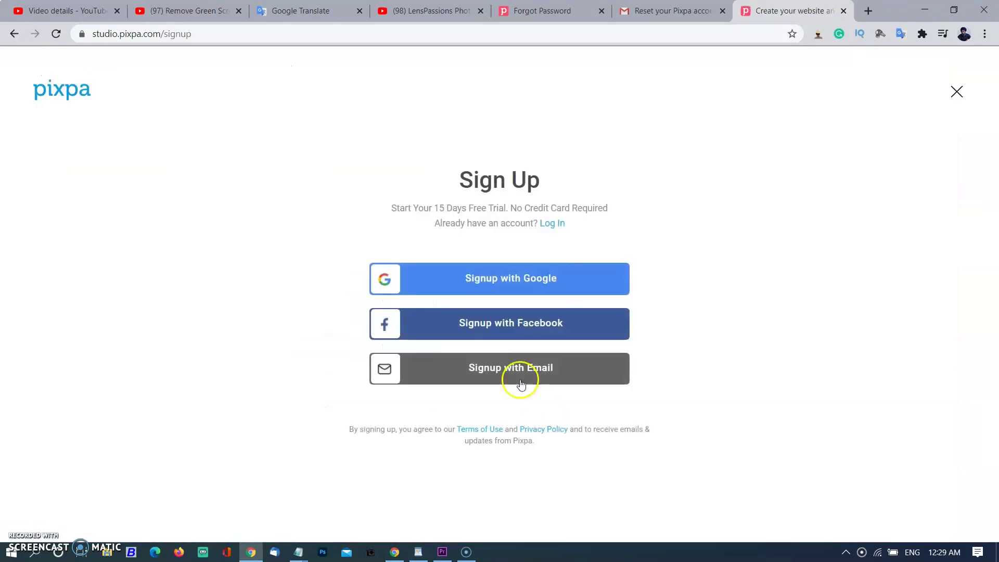
click(14, 34)
scroll(204, 181, up, 10)
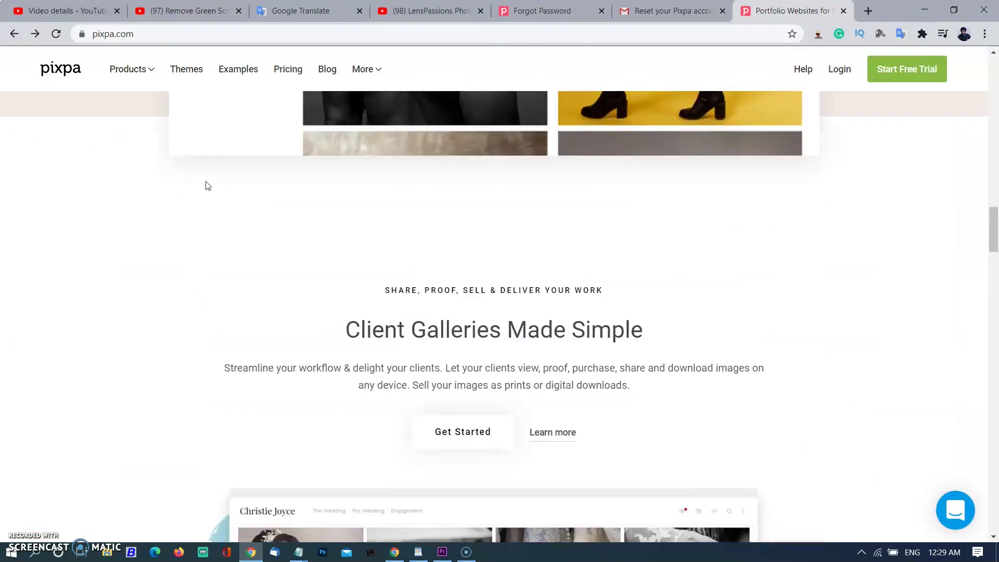
scroll(207, 186, up, 10)
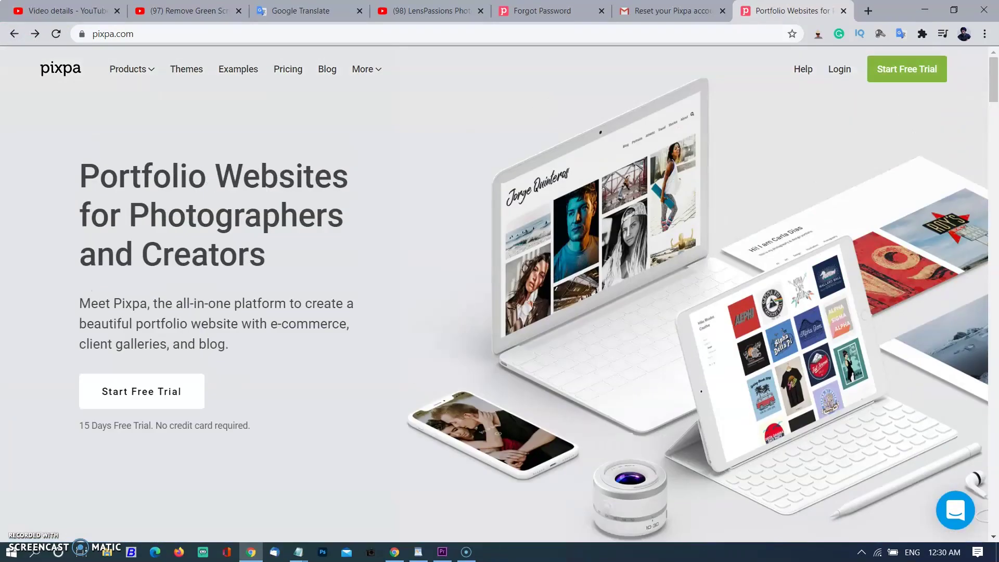
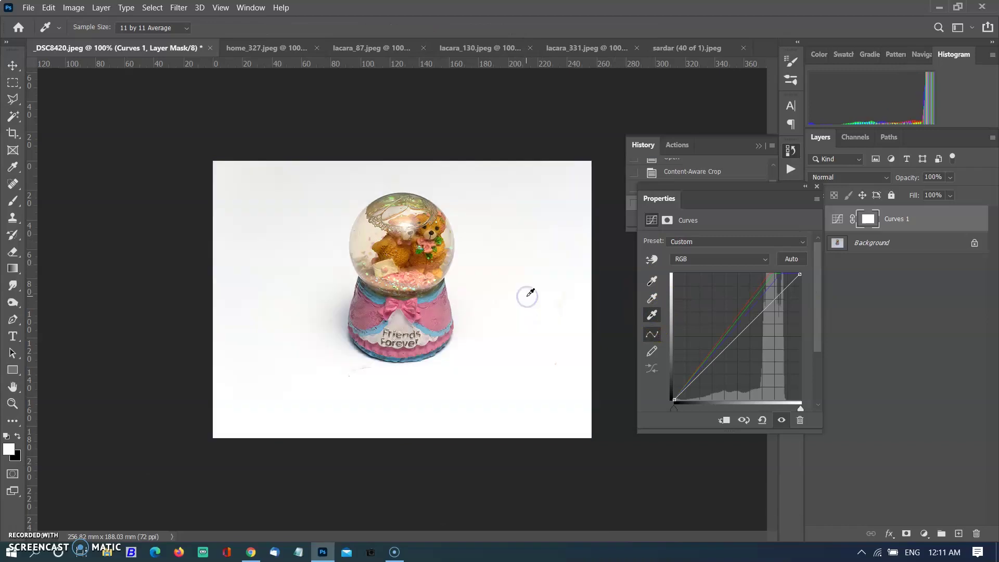
Sample the background's upper area as the white point in the snow globe's Curves adjustment and shift the black point slightly inward.
click(282, 176)
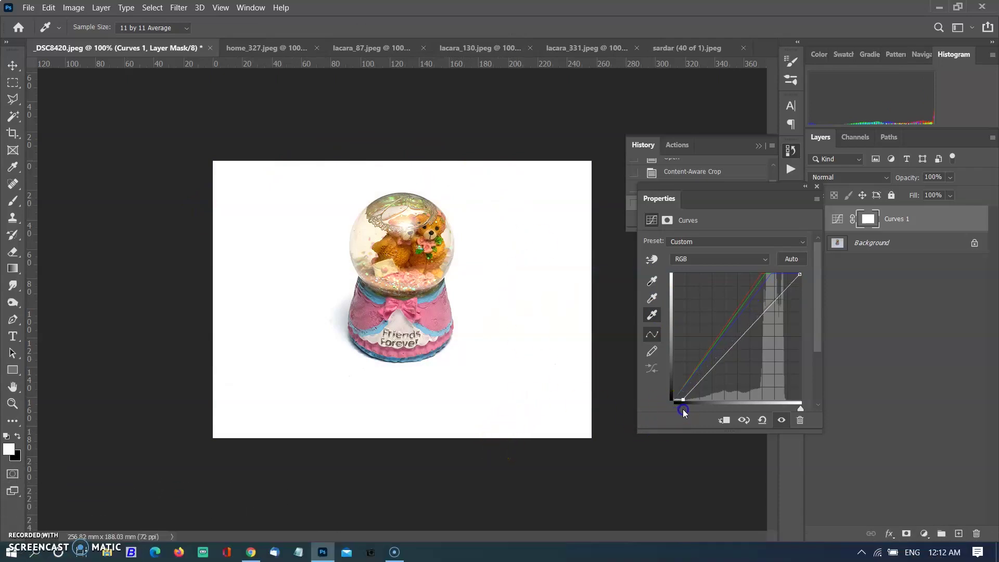
drag(682, 411, 687, 413)
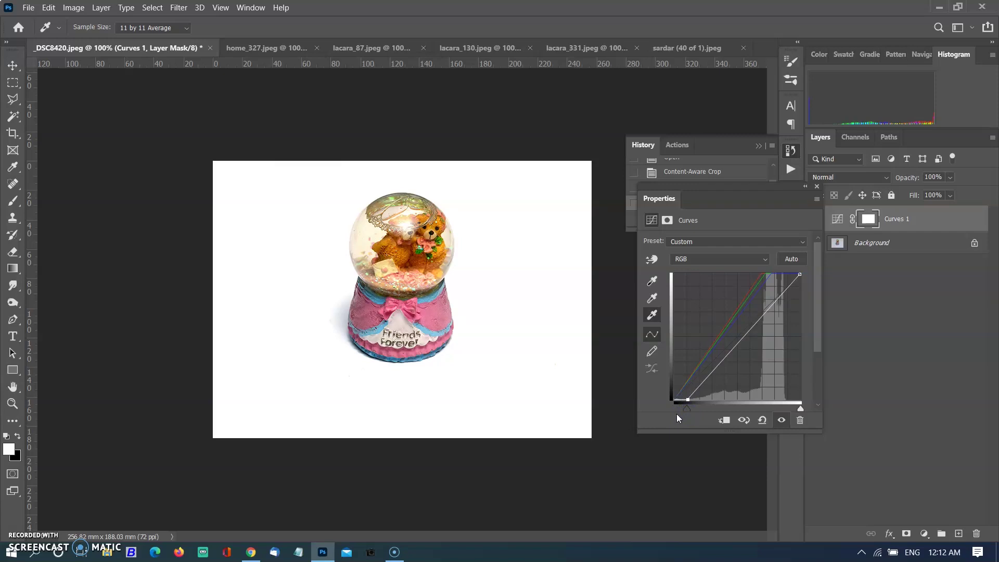
Set the workspace color surrounding the snow globe canvas to custom white, ffffff.
right_click(607, 488)
click(640, 482)
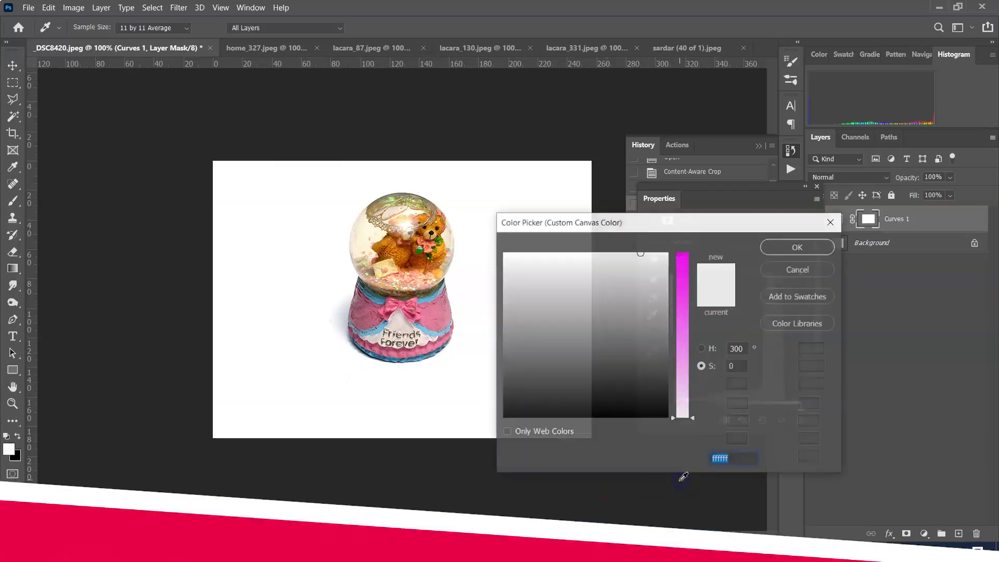
click(799, 245)
click(232, 152)
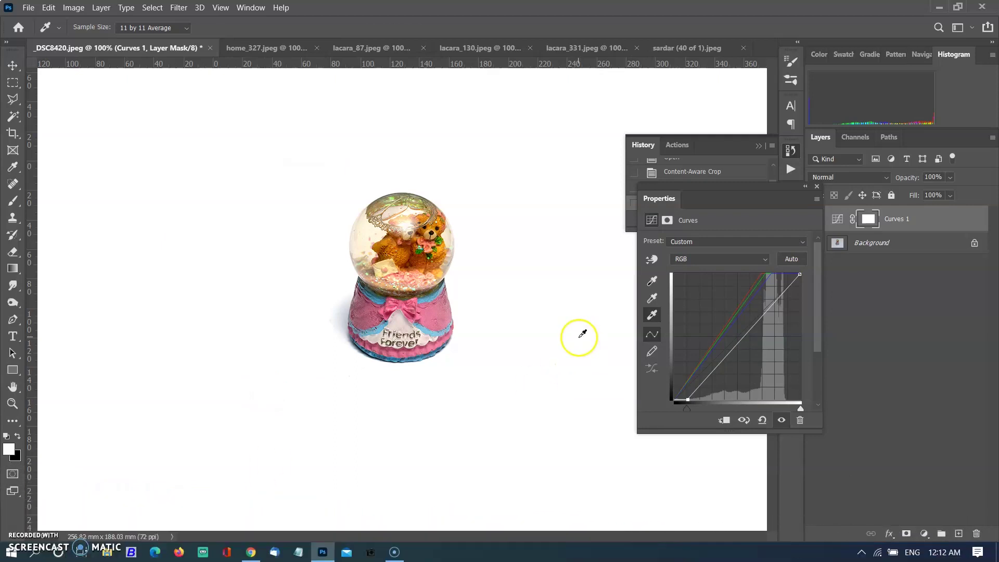
Revert the snow globe photo to the unmodified Curves state and delete the Curves adjustment layer.
click(816, 186)
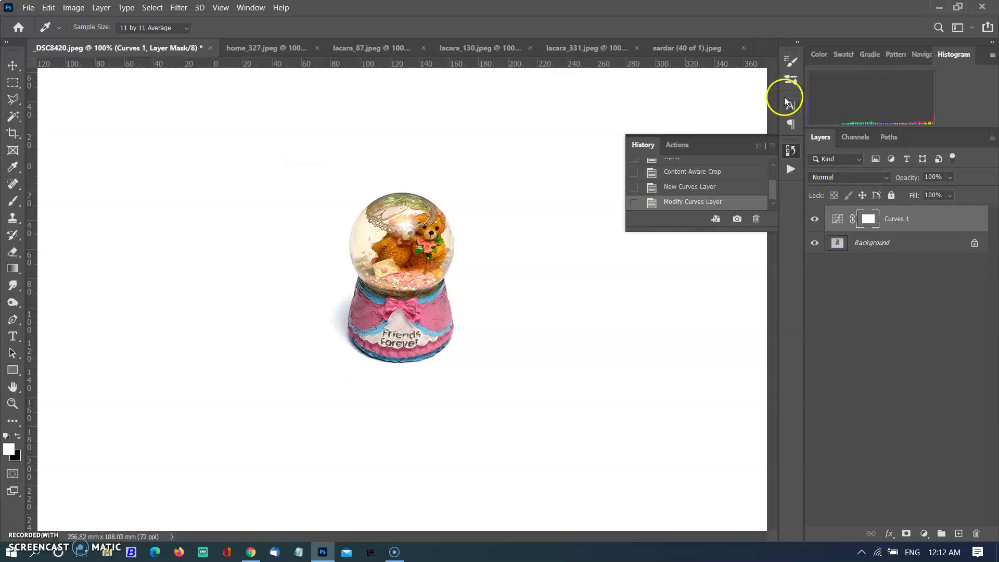
click(727, 187)
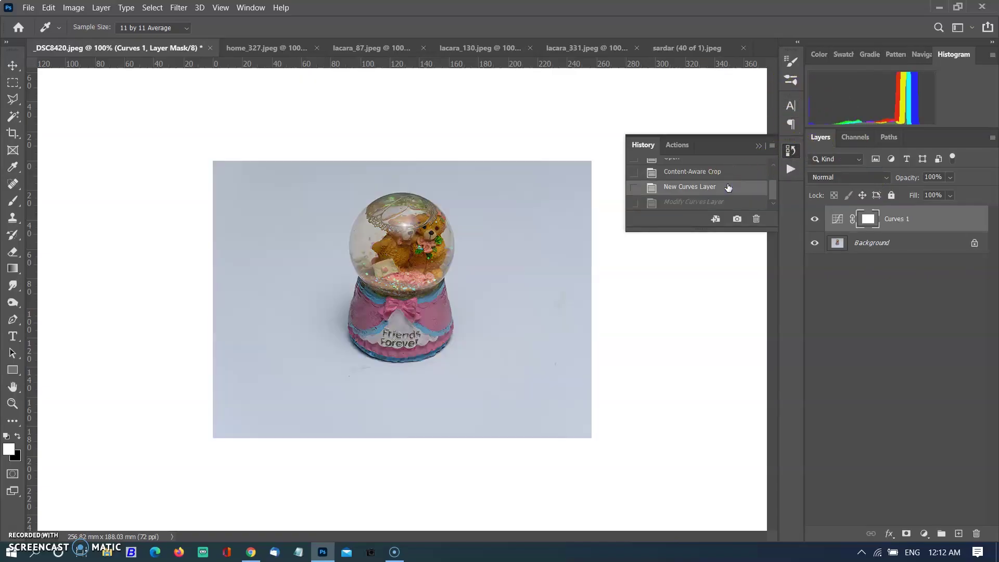
click(735, 187)
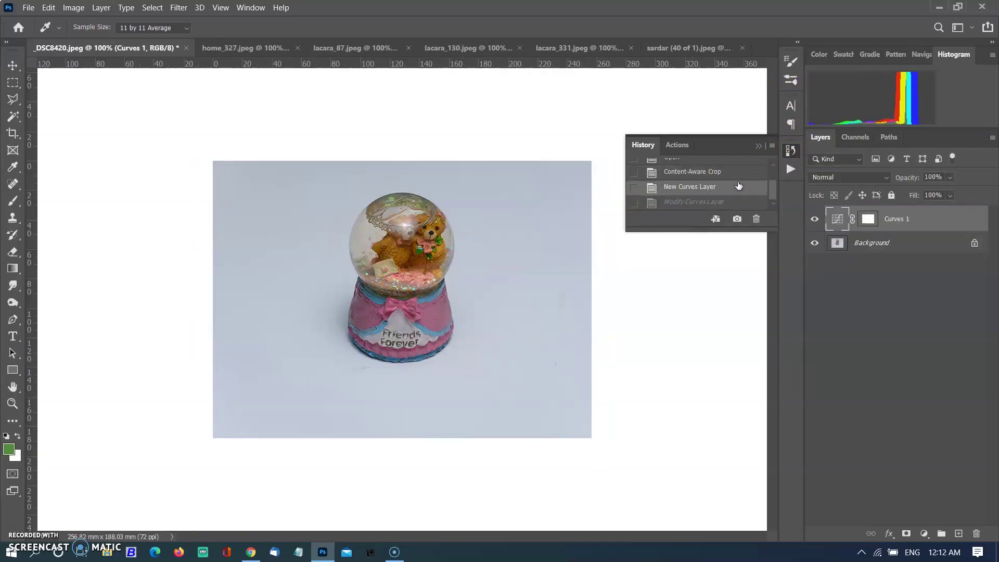
right_click(932, 220)
click(820, 77)
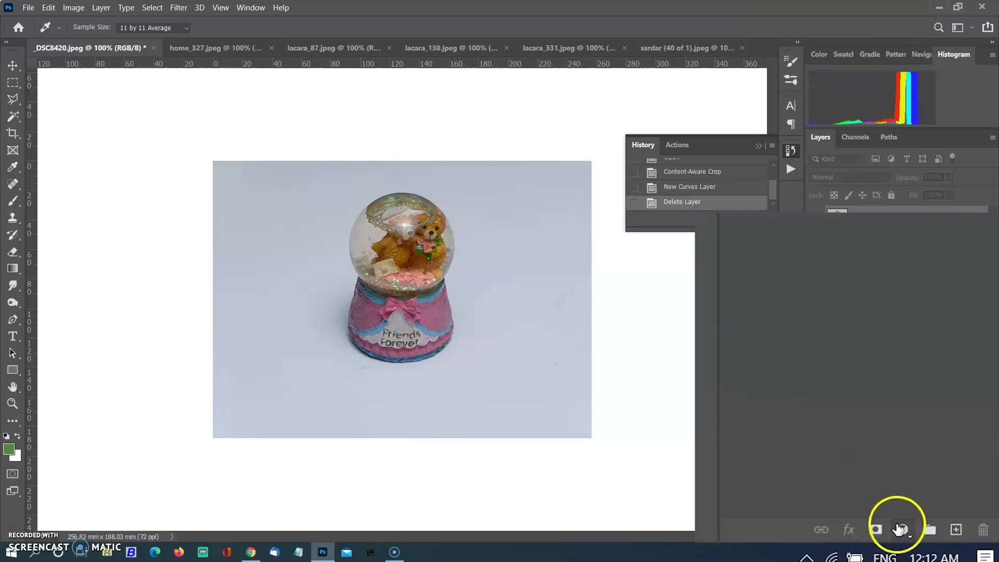
Add a Levels adjustment layer and set its white point by sampling the background beside the snow globe and near the upper edge.
click(924, 534)
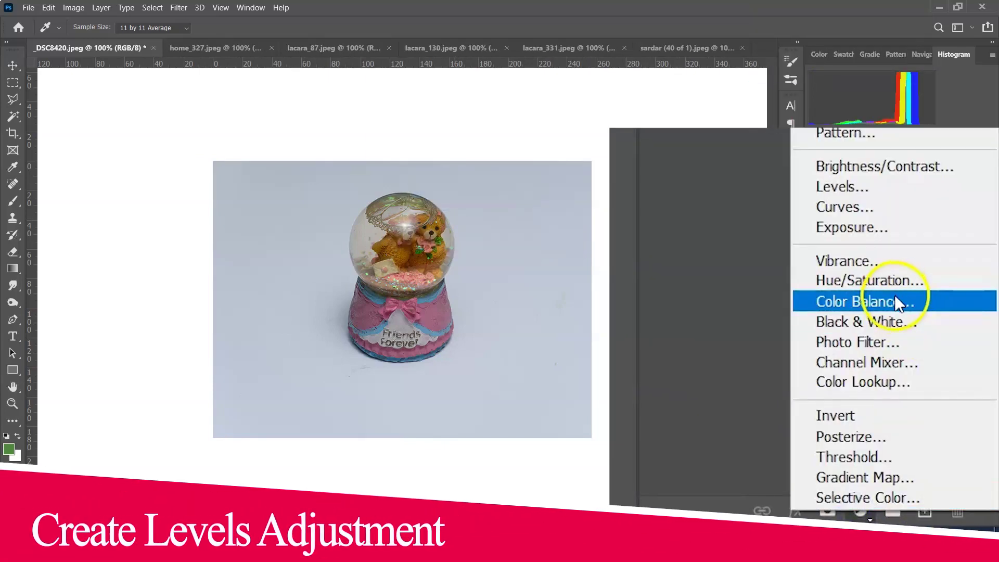
click(884, 189)
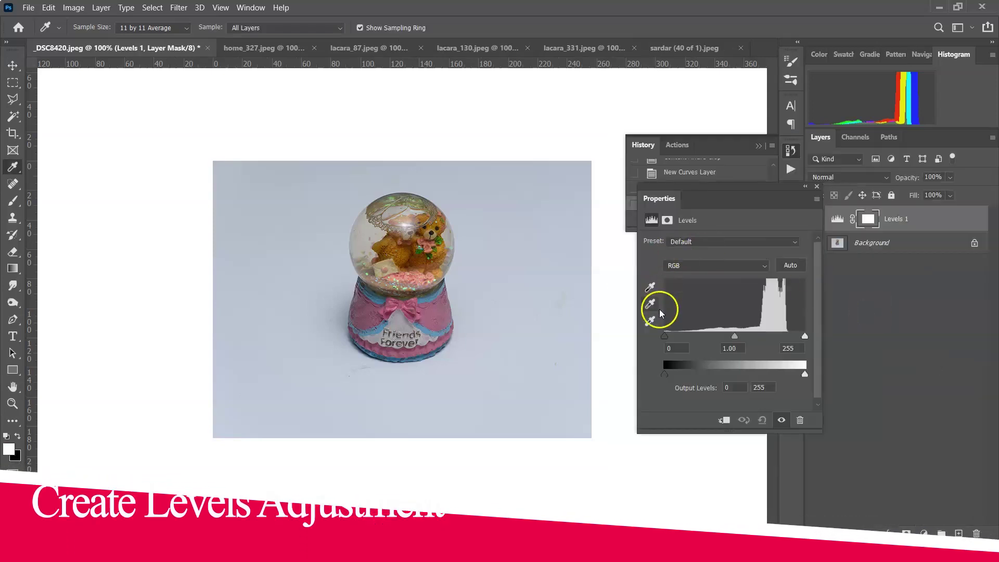
click(651, 321)
click(528, 269)
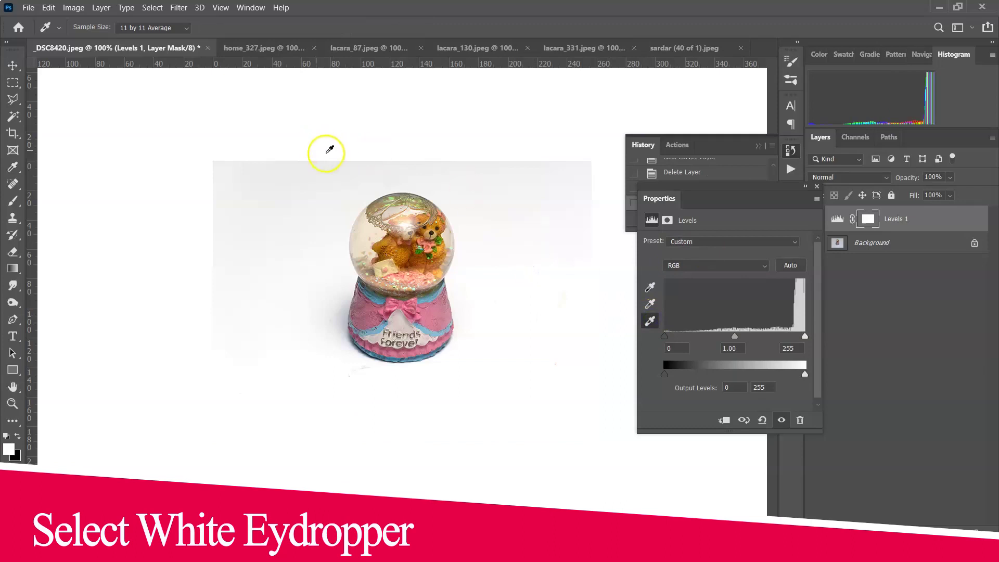
click(338, 167)
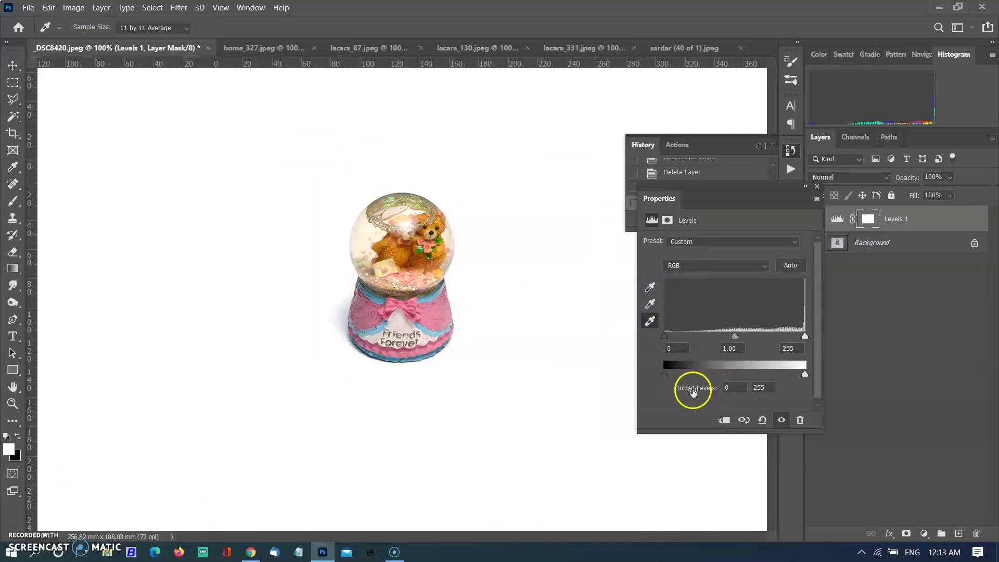
Set the Levels shadow input to 15, keep the output levels at 0 and 255, and close the adjustment settings.
drag(668, 375, 668, 381)
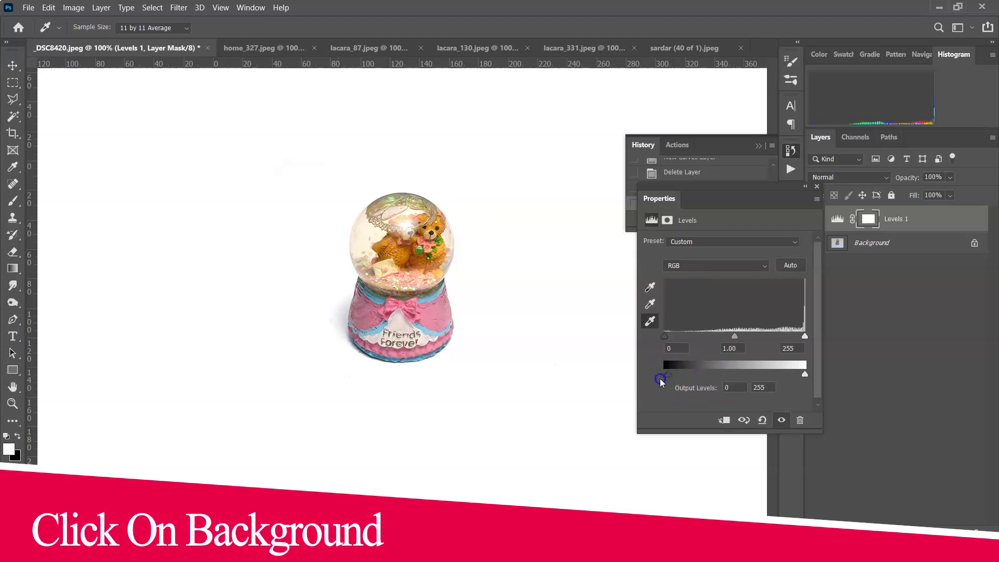
drag(795, 373, 819, 380)
drag(668, 338, 675, 337)
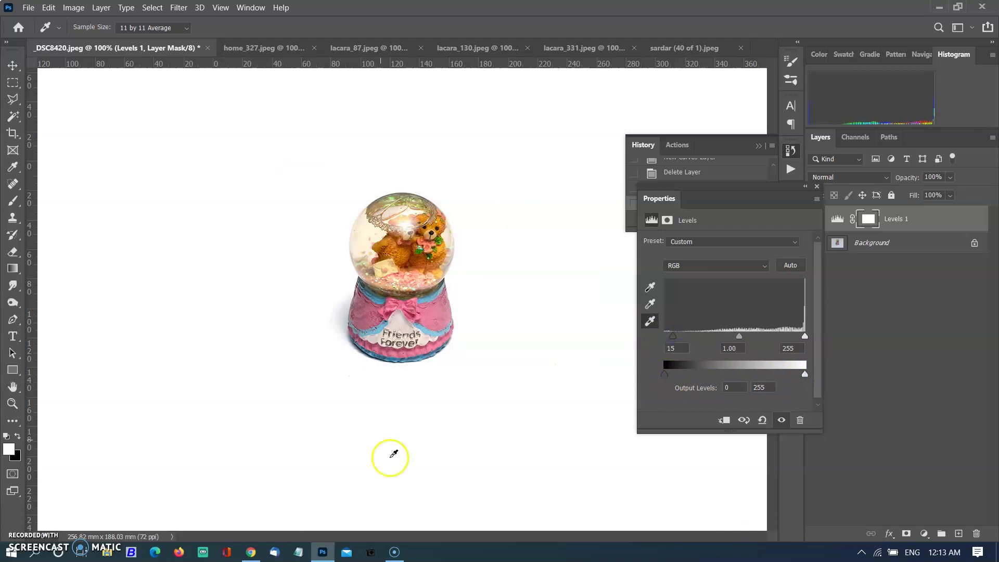
click(817, 187)
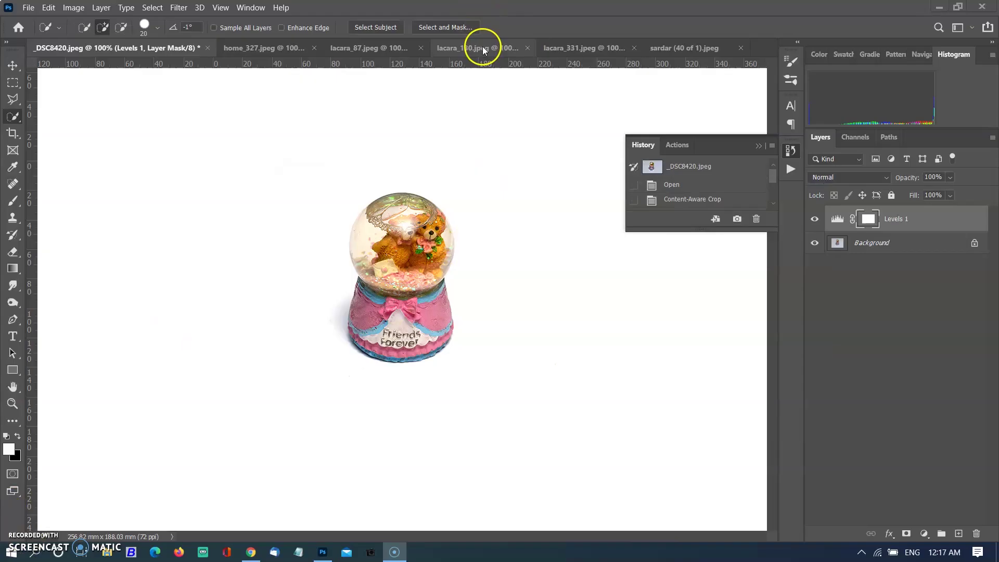
Switch to lacara_130.jpeg and select the pink sponge with the Quick Selection tool, excluding its shadow.
click(482, 47)
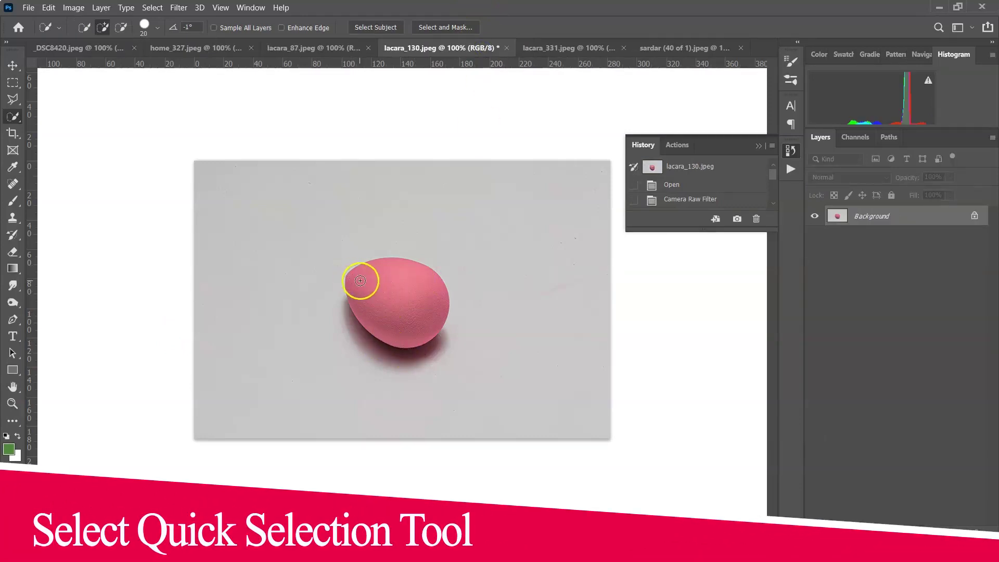
right_click(13, 116)
click(134, 129)
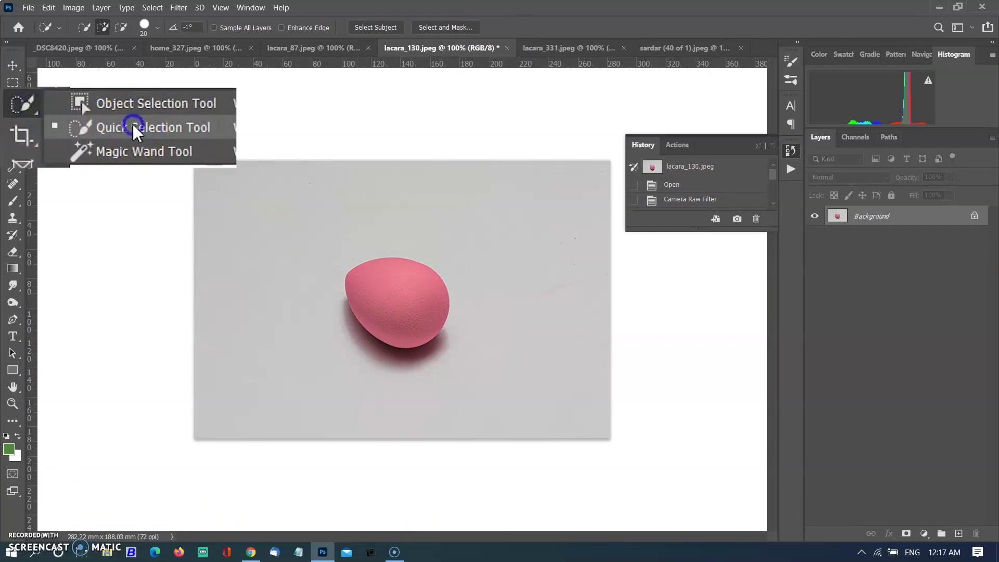
drag(366, 278, 390, 278)
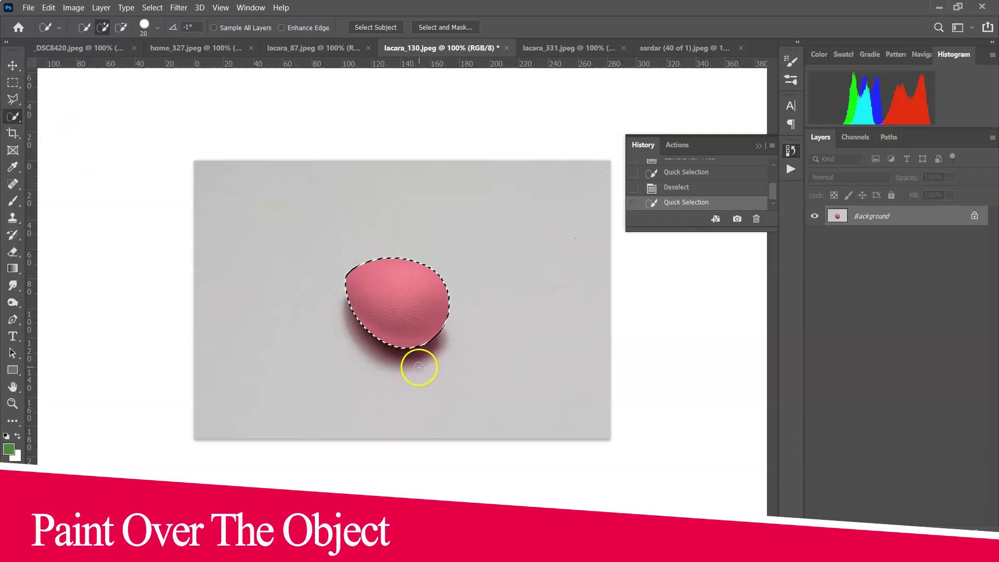
Invert the selection so that it covers the background around the pink sponge.
right_click(405, 294)
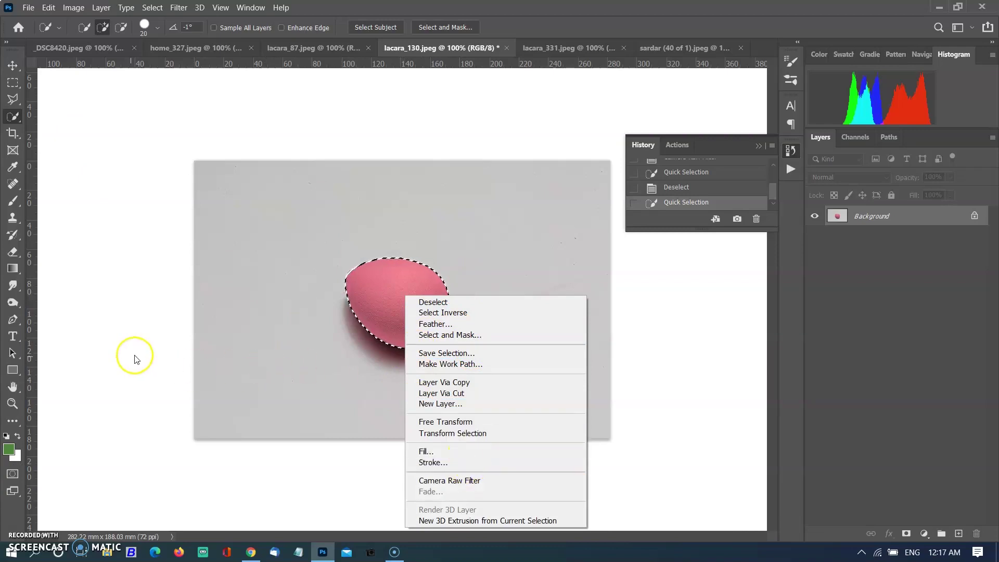
click(203, 340)
right_click(203, 341)
right_click(440, 317)
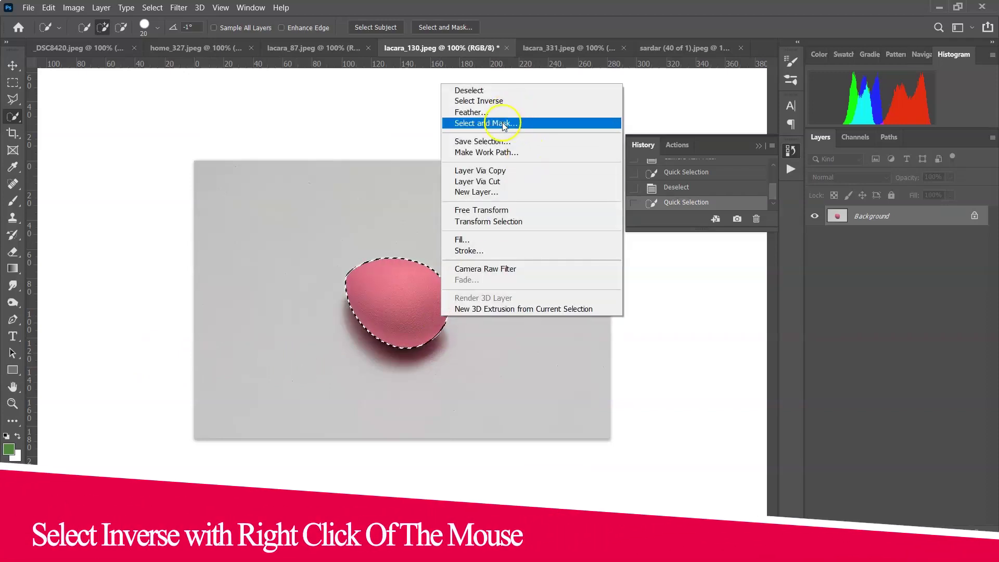
click(503, 101)
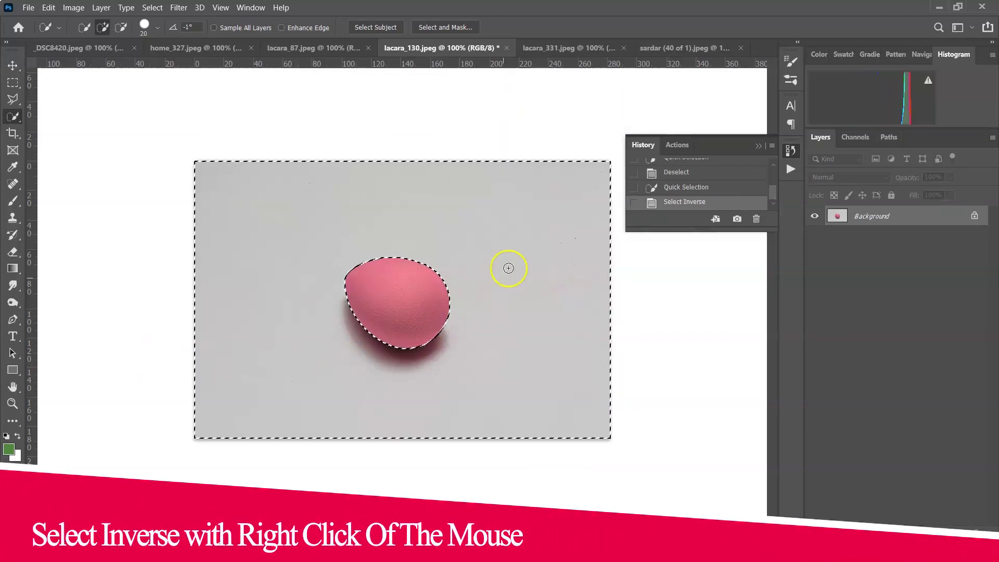
Try filling the background around the pink sponge with white in Normal mode at 100% opacity, and revert to the inverted selection.
right_click(505, 248)
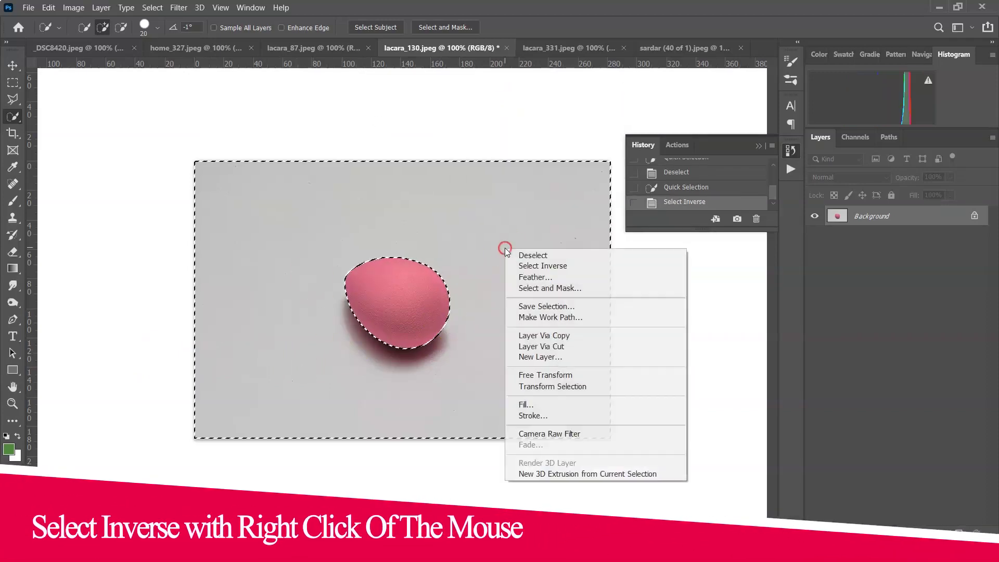
click(547, 406)
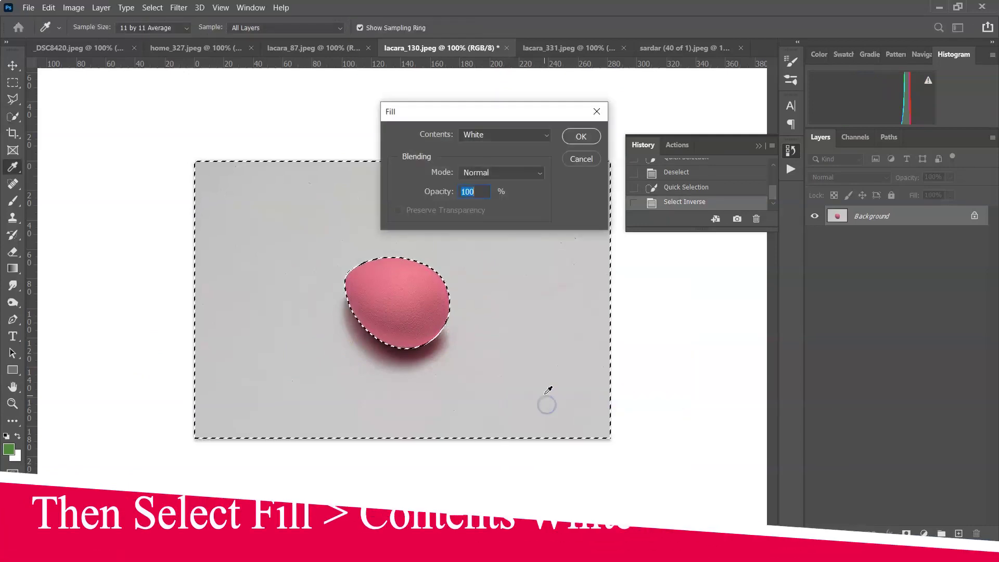
click(580, 137)
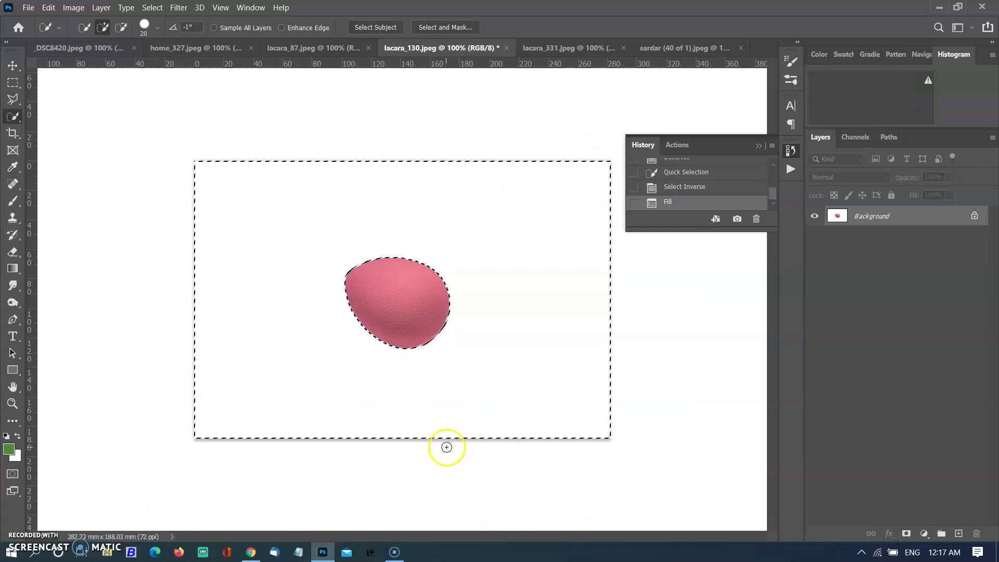
click(702, 189)
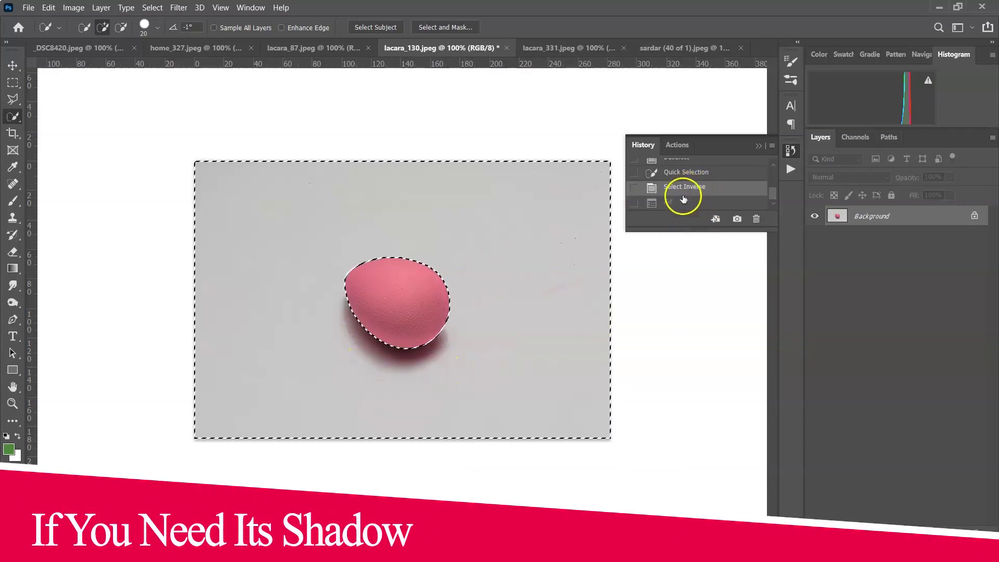
Restore the inverted selection around the pink sponge from the history and add a Curves adjustment layer limited to that background.
click(698, 172)
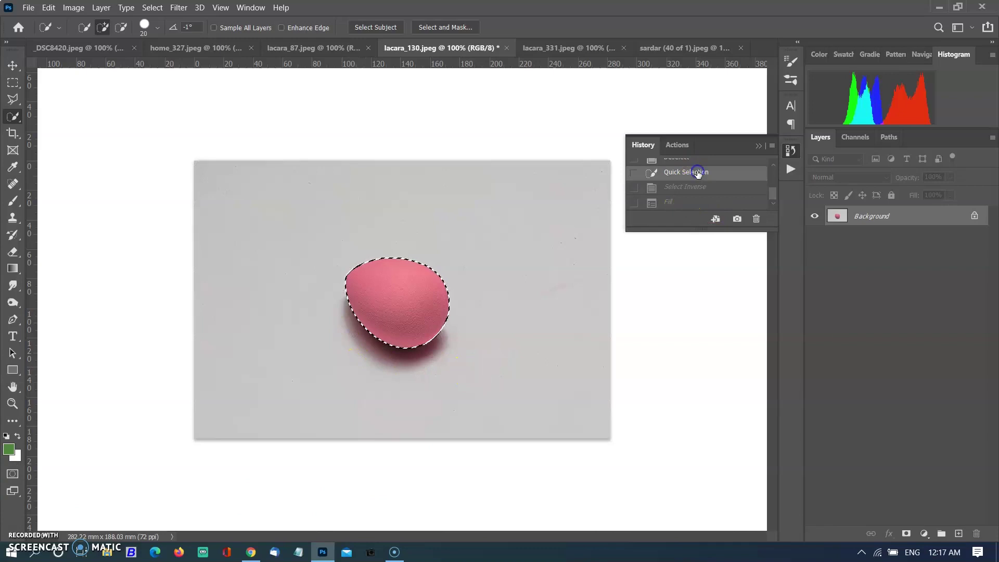
scroll(691, 167, up, 1)
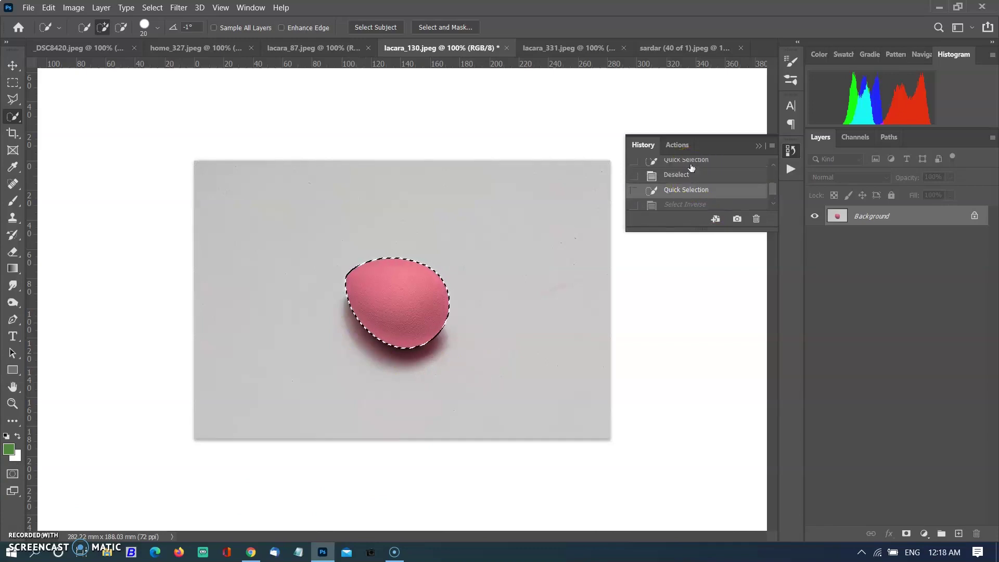
click(696, 204)
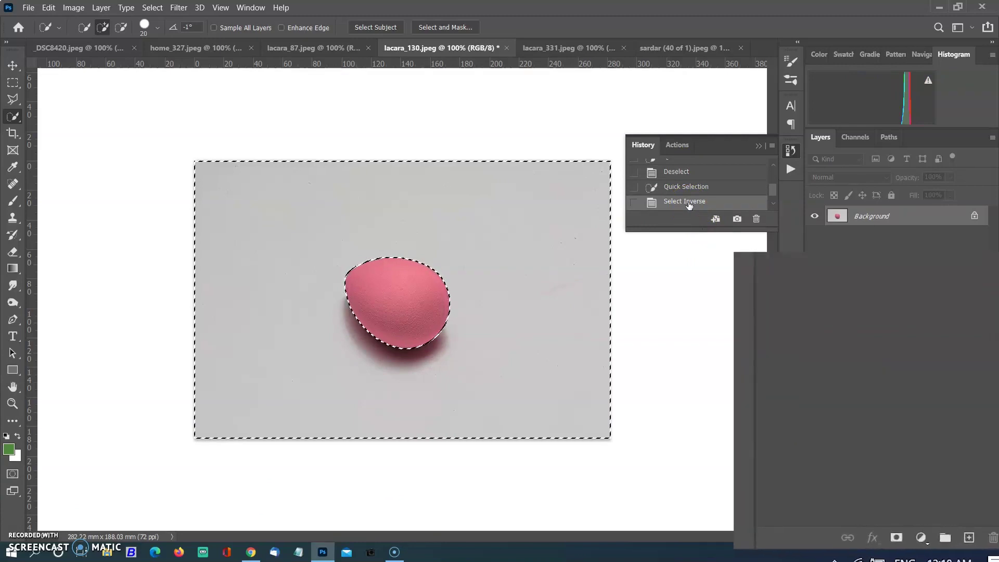
click(924, 533)
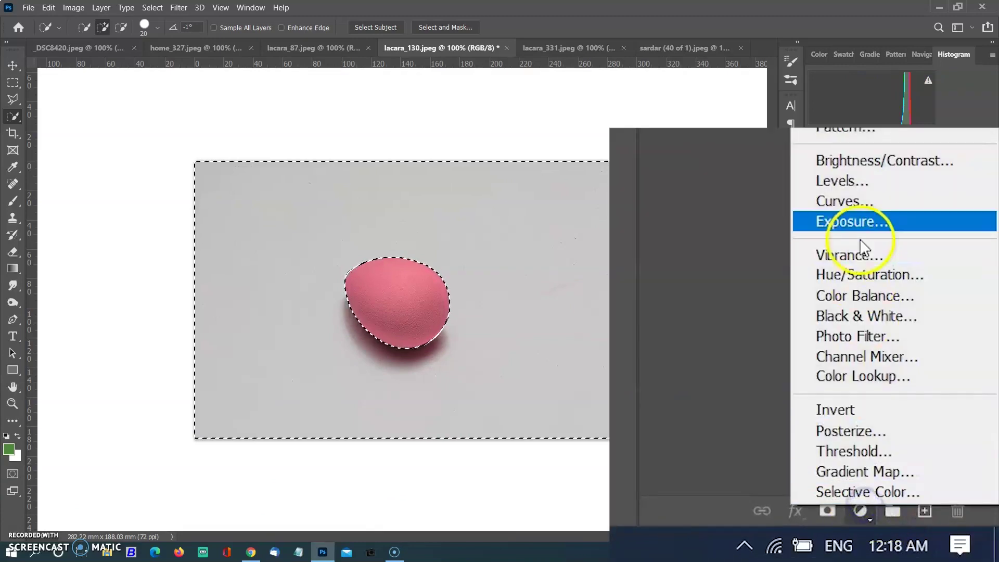
click(856, 200)
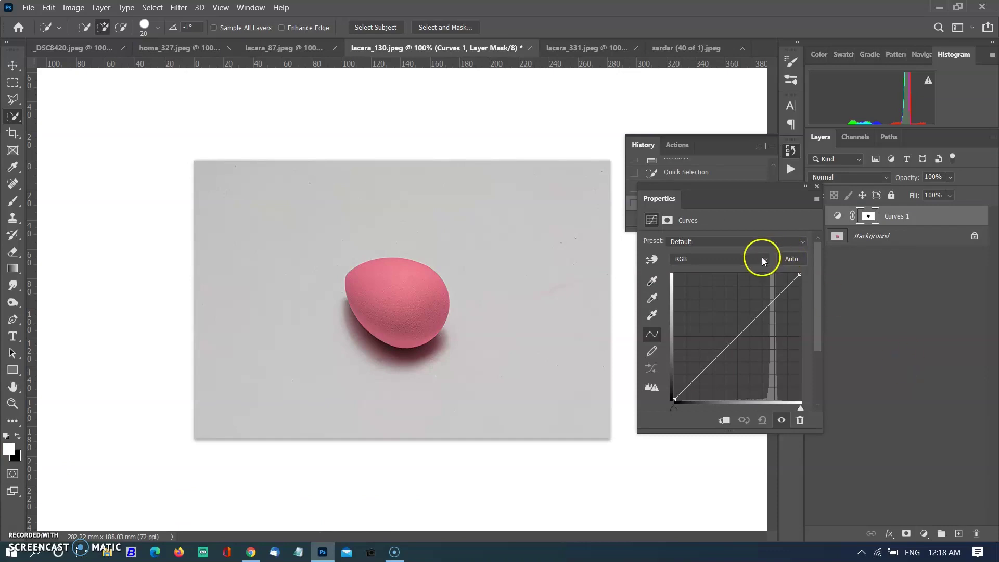
Whiten the background around the sponge by sampling several grey background areas with the Curves white point eyedropper, keeping the shadow.
click(653, 315)
click(503, 387)
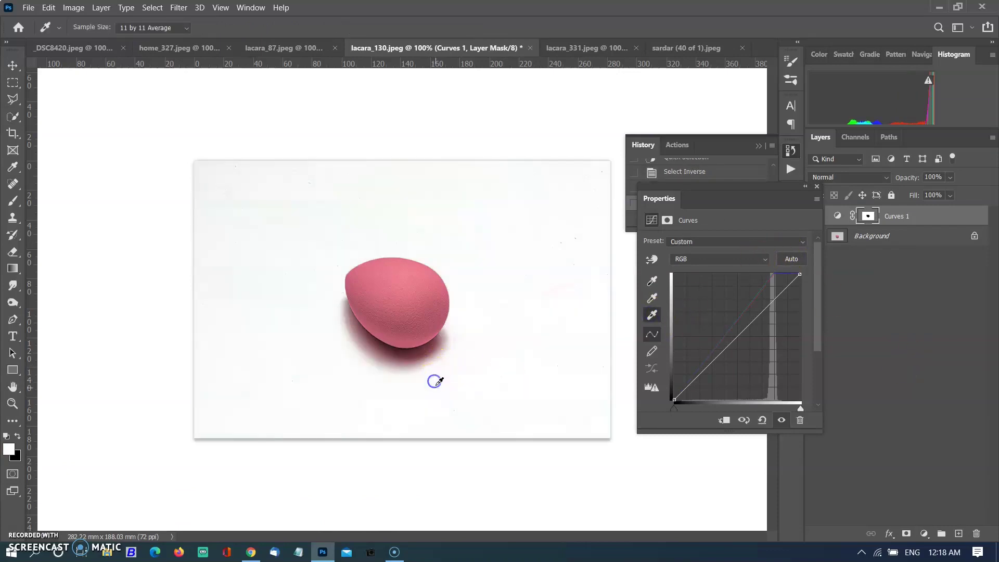
click(246, 177)
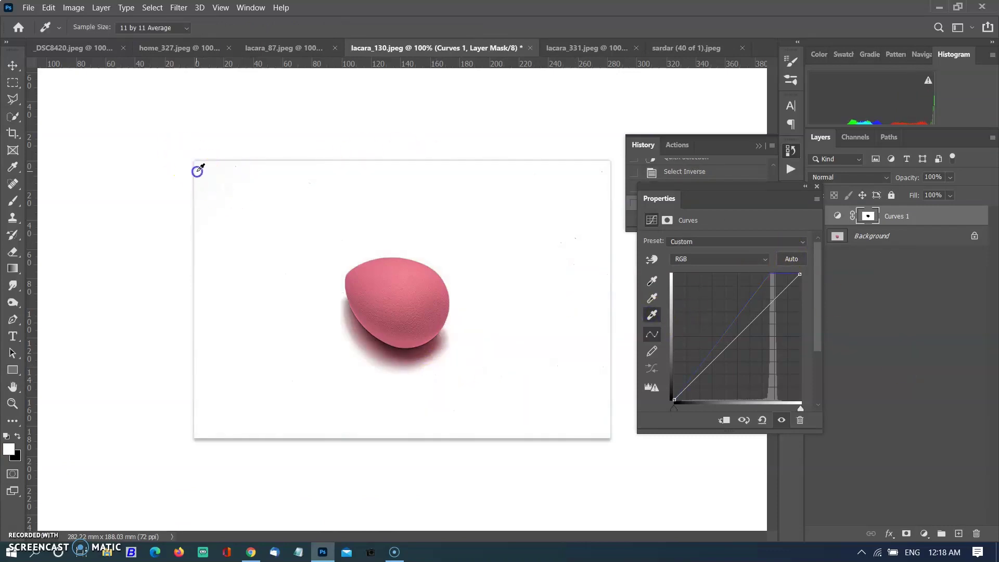
click(567, 281)
drag(197, 165, 204, 166)
click(444, 420)
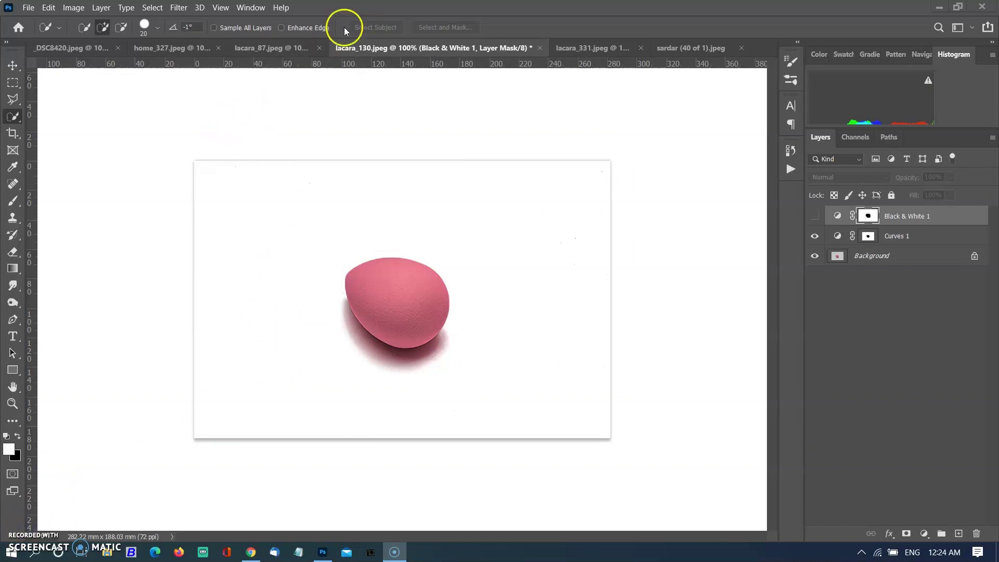
Switch to lacara_87.jpeg and select the black La Cara boxes automatically with Select Subject.
click(263, 47)
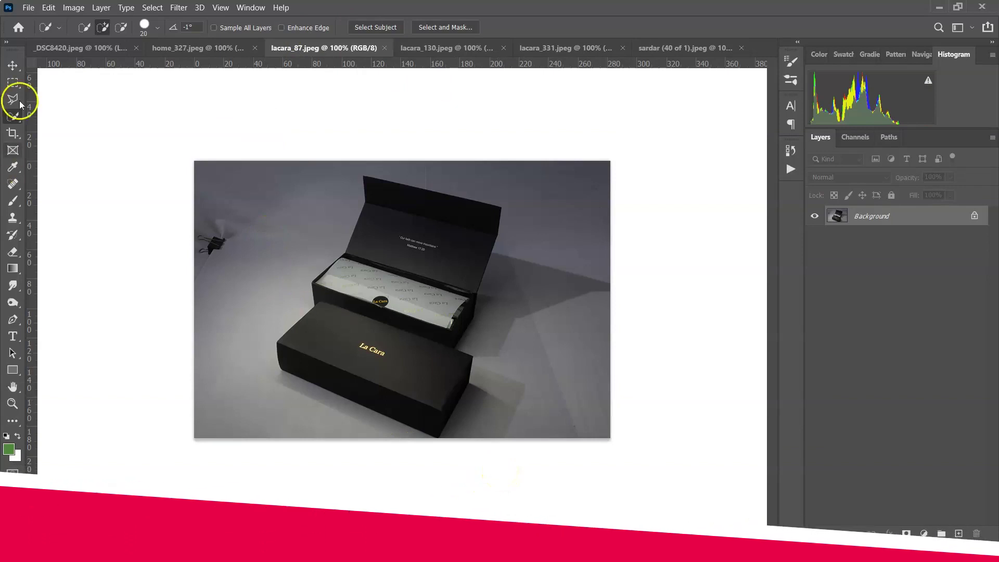
click(383, 27)
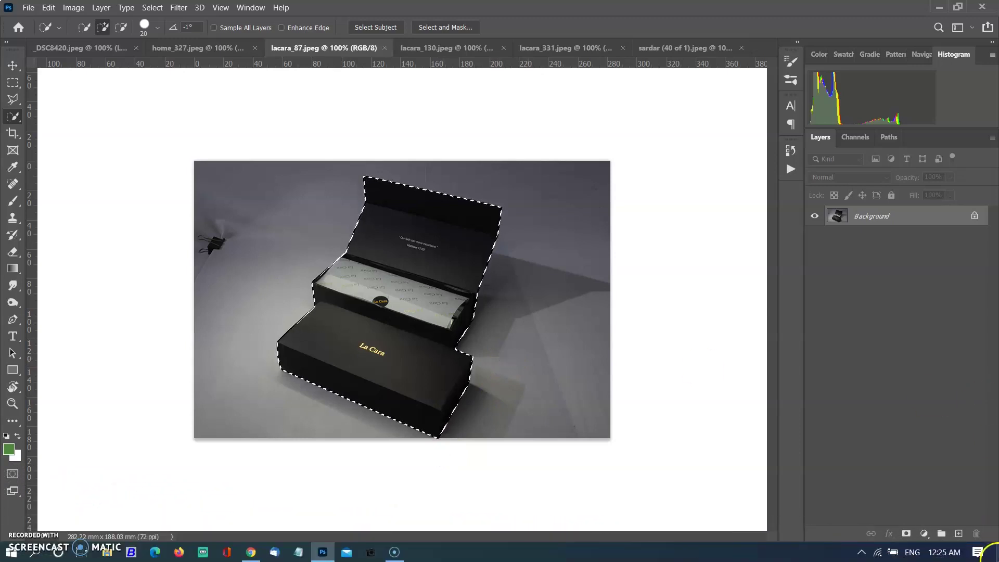
right_click(518, 353)
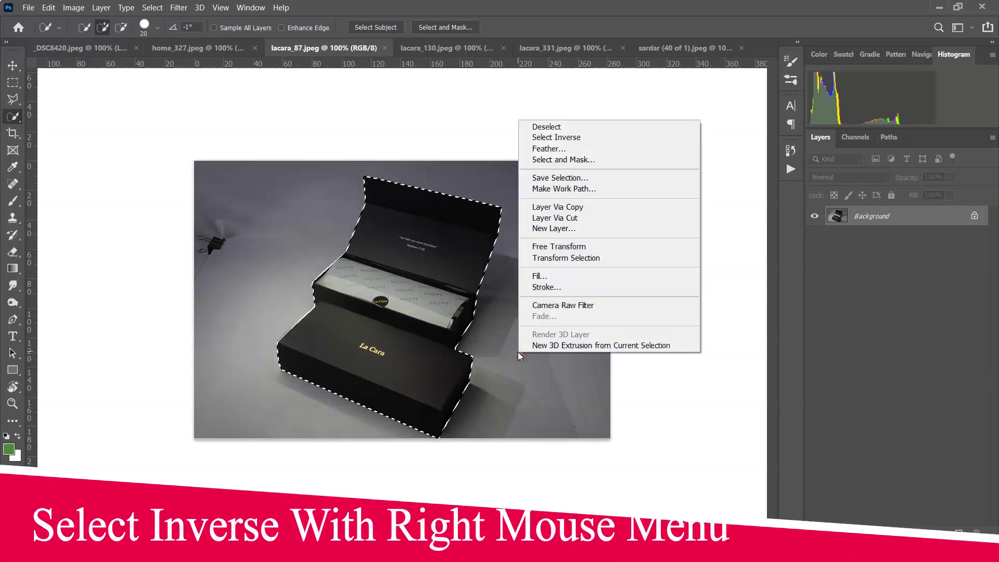
click(600, 281)
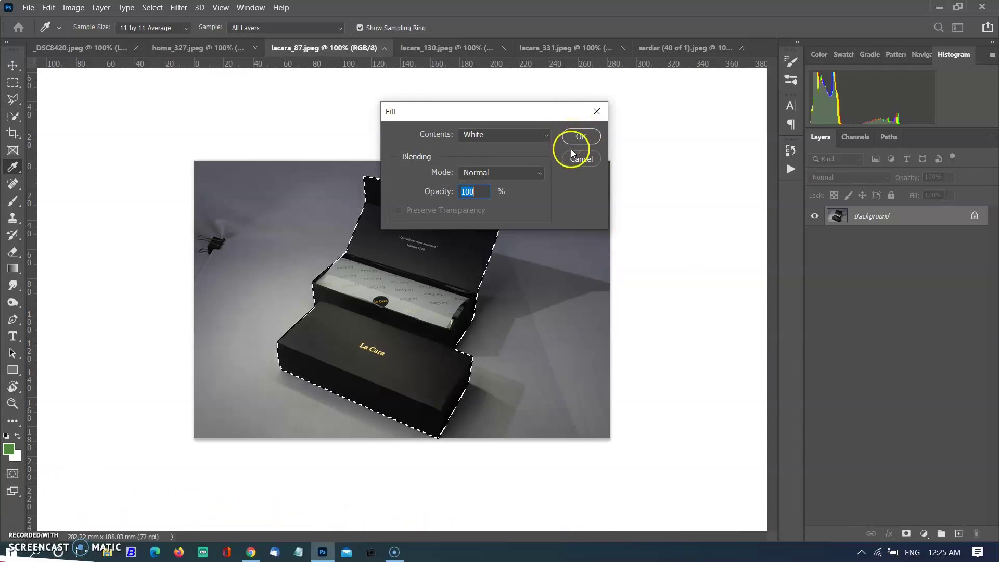
click(581, 159)
key(w)
Invert the selection to the background around the boxes and fill it with white in Normal mode at 100% opacity.
right_click(556, 238)
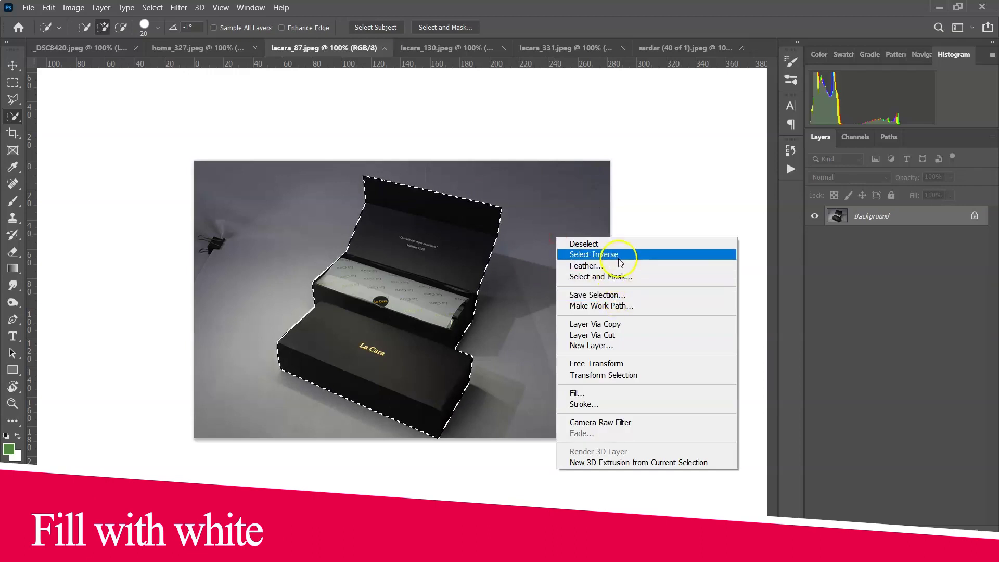
click(594, 254)
right_click(561, 210)
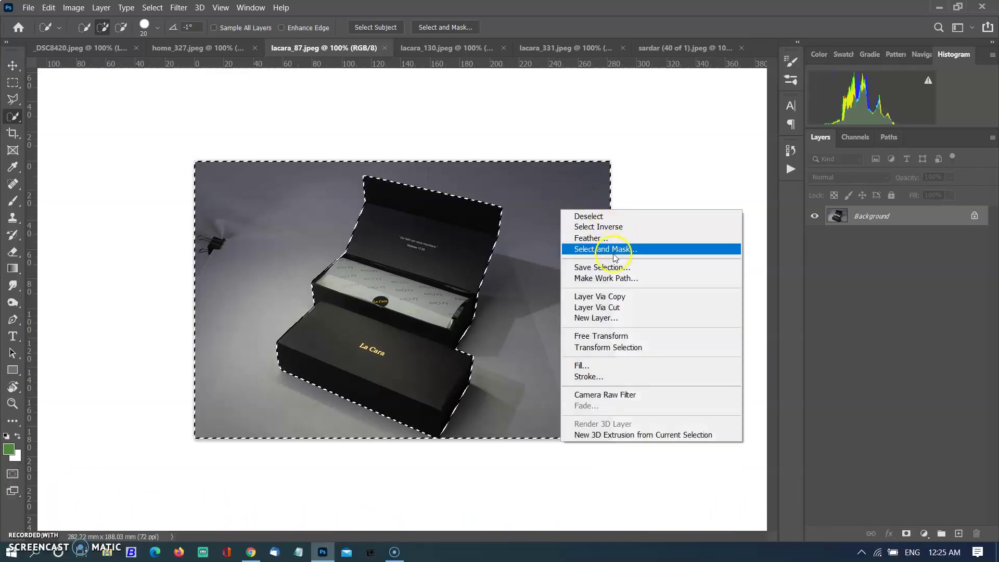
click(606, 366)
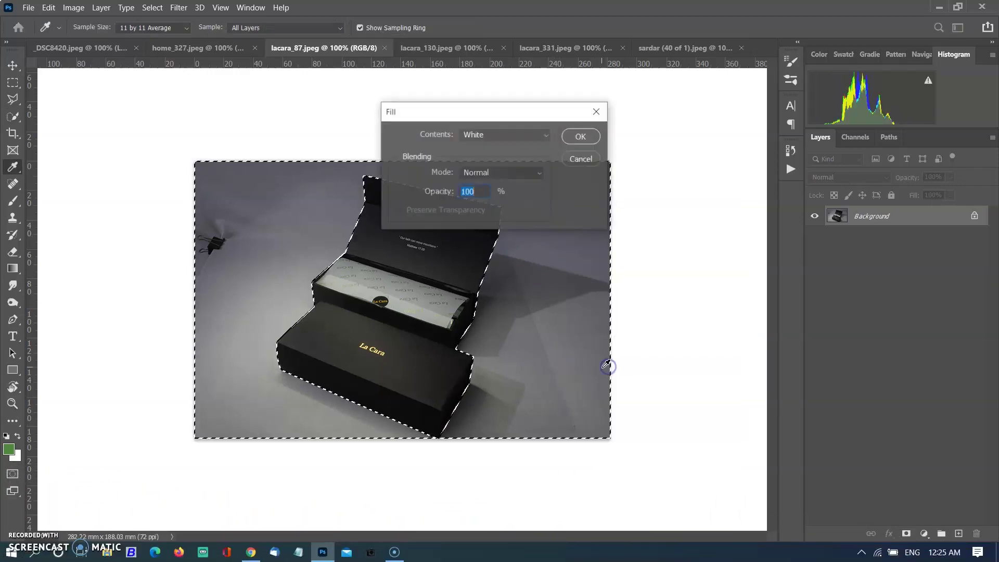
click(580, 136)
key(w)
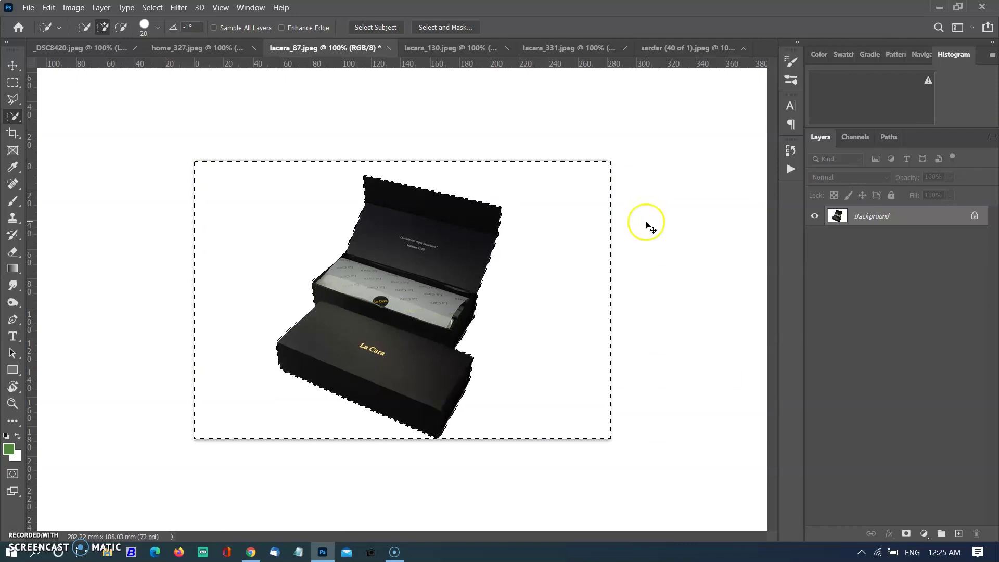
key(ctrl+d)
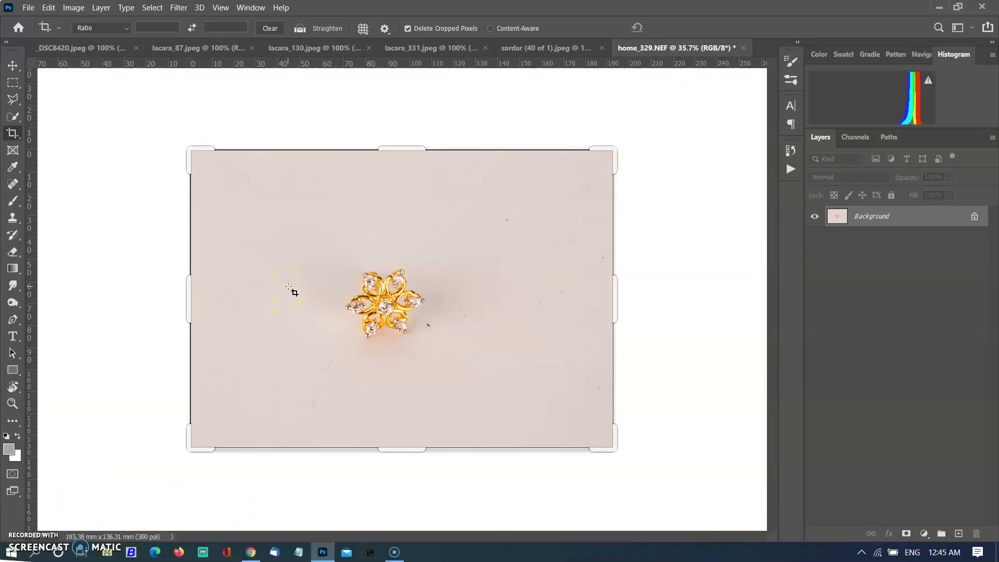
In home_329.NEF, start a Pen tool path at the flower earring's left tip and trace up the outer edge of the upper-left petal.
key(ctrl+plus)
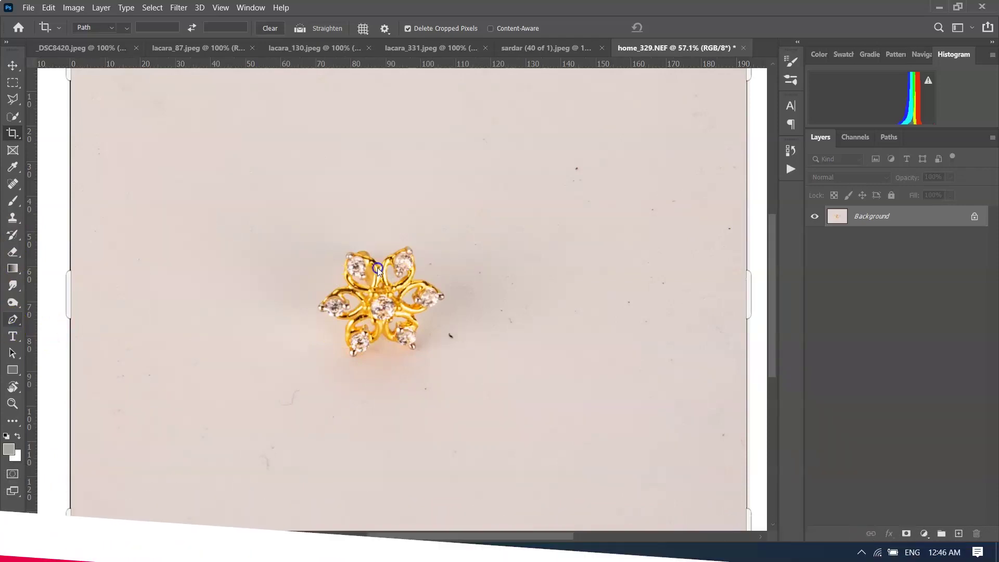
click(11, 326)
scroll(355, 320, up, 2)
scroll(325, 312, up, 1)
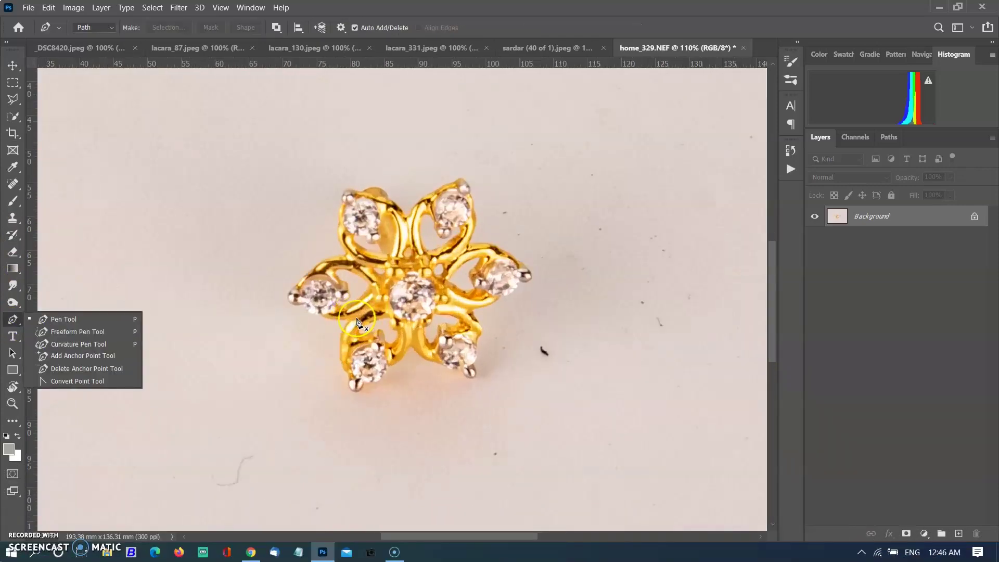
click(290, 295)
click(290, 294)
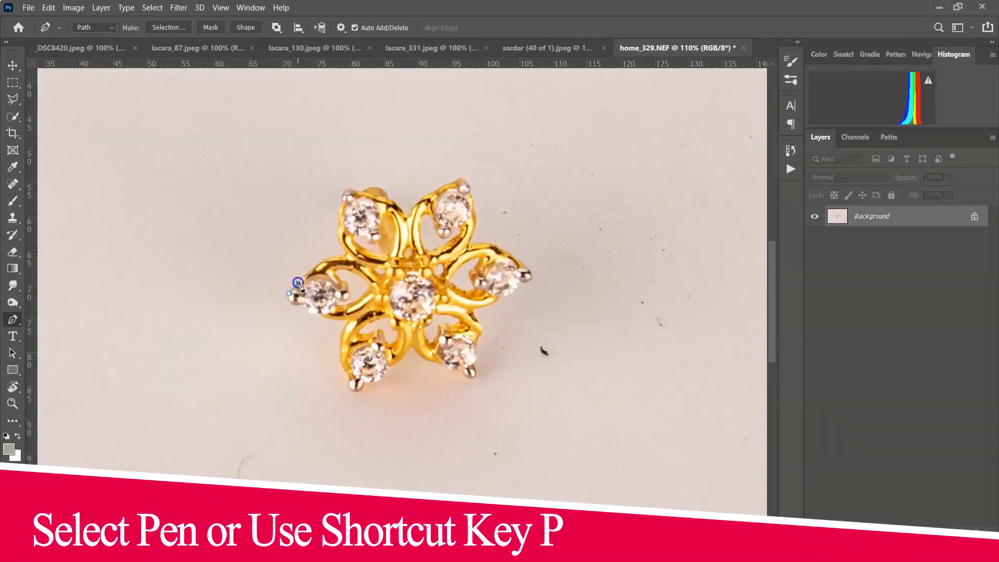
click(338, 256)
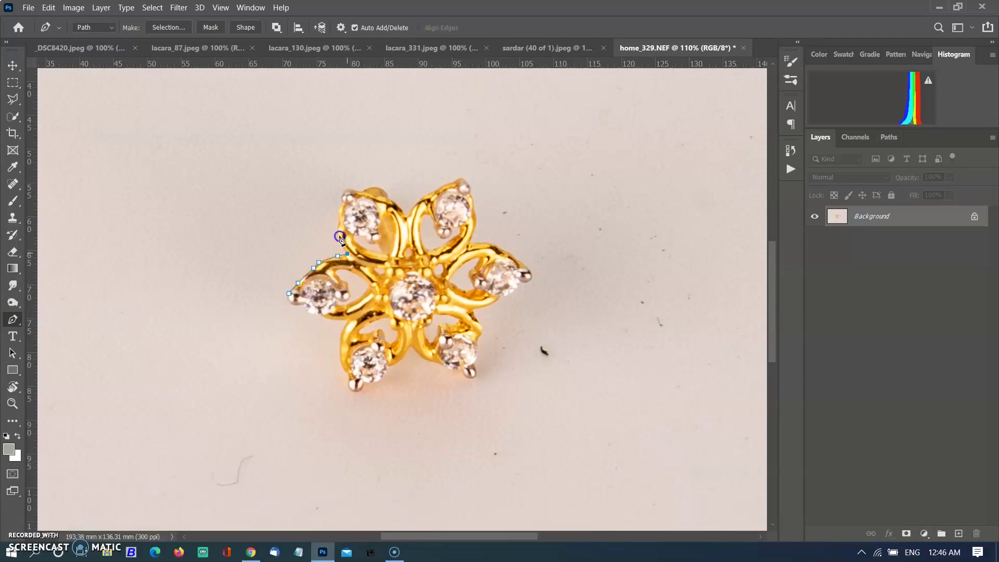
drag(338, 238, 338, 224)
click(338, 208)
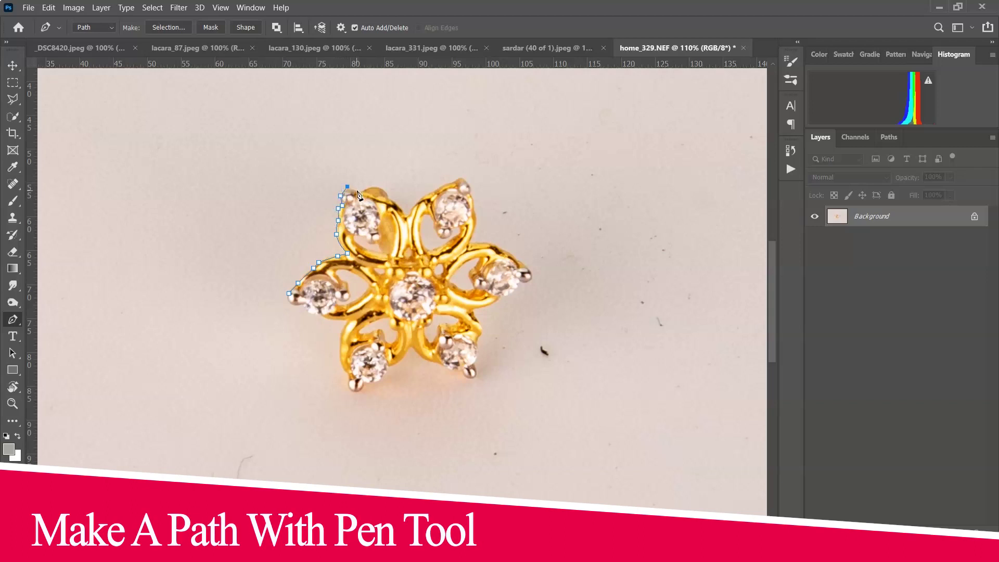
Continue the Pen path over the two upper petals and around the tip of the right petal.
click(375, 186)
click(386, 190)
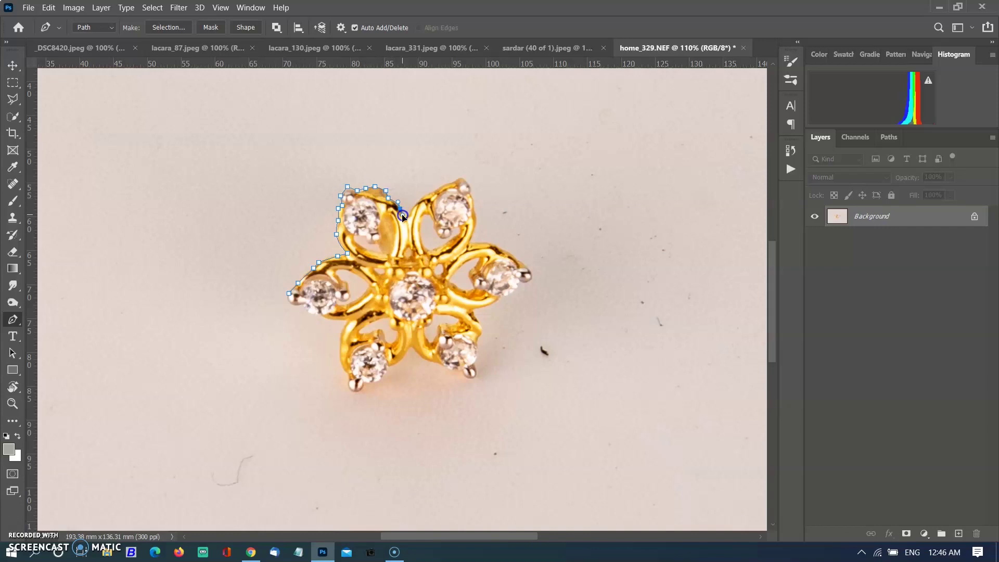
click(406, 218)
click(413, 208)
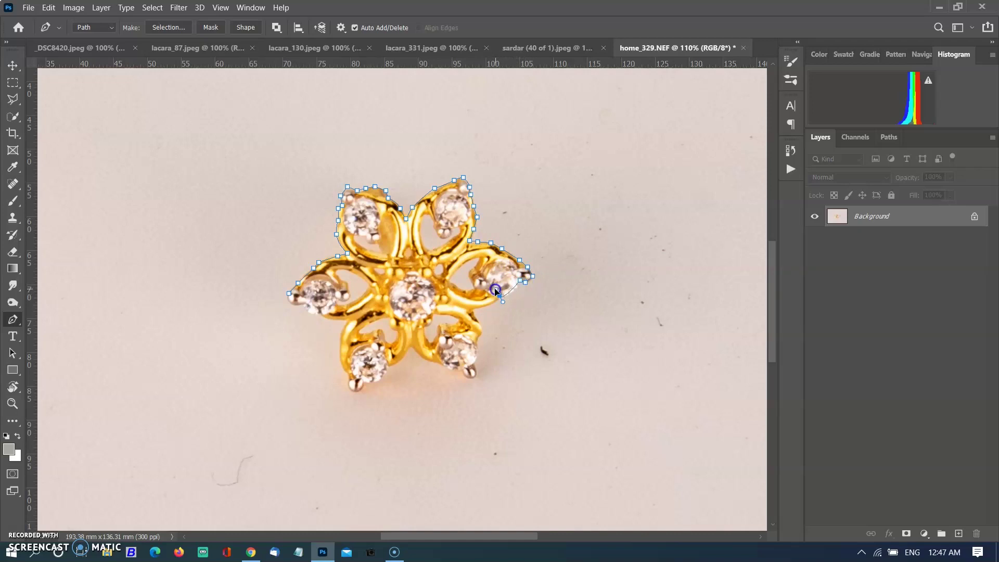
drag(487, 292, 521, 291)
key(z)
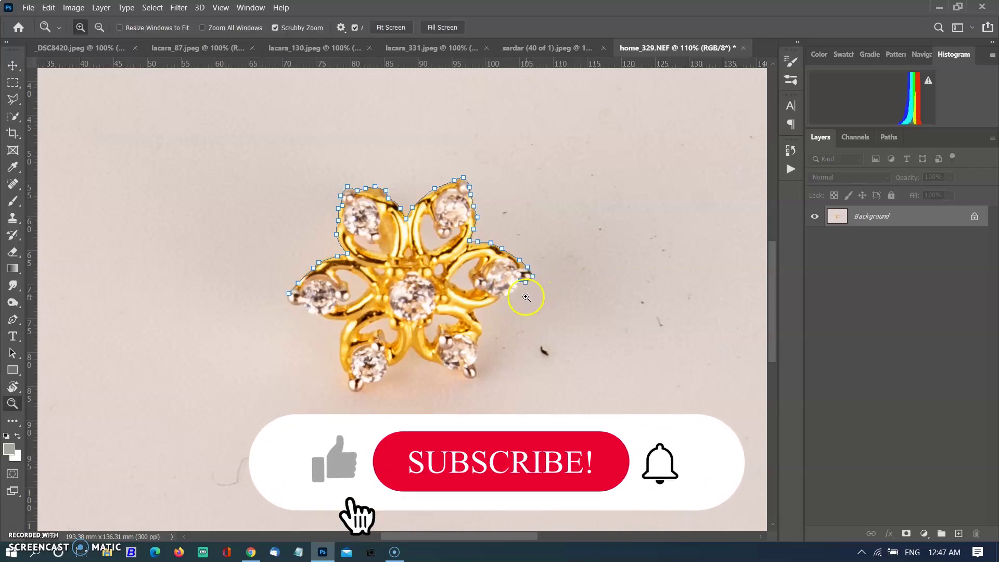
Trace the path under the right petal and around both lower petals, closing it at the left petal's starting point.
key(p)
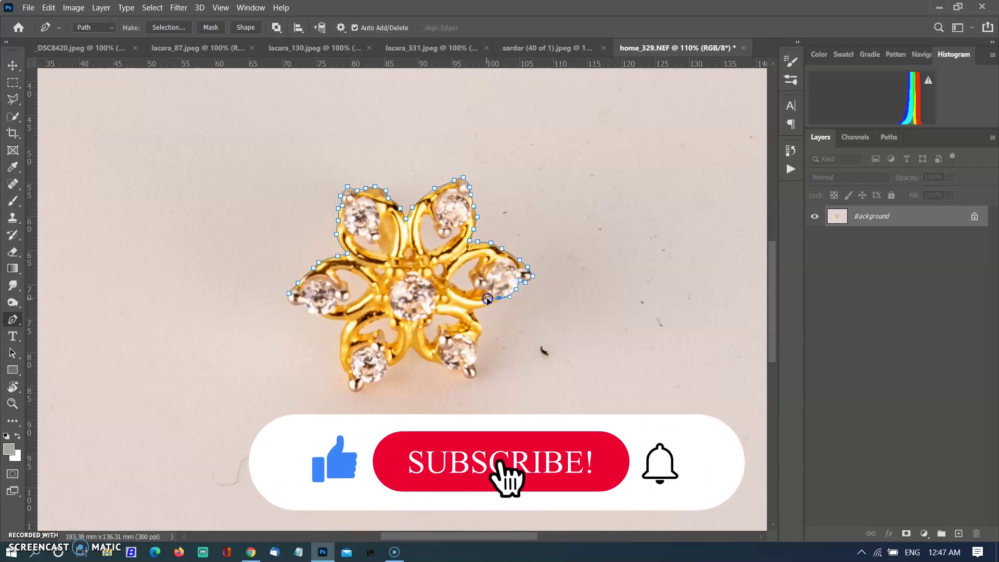
drag(474, 312, 487, 334)
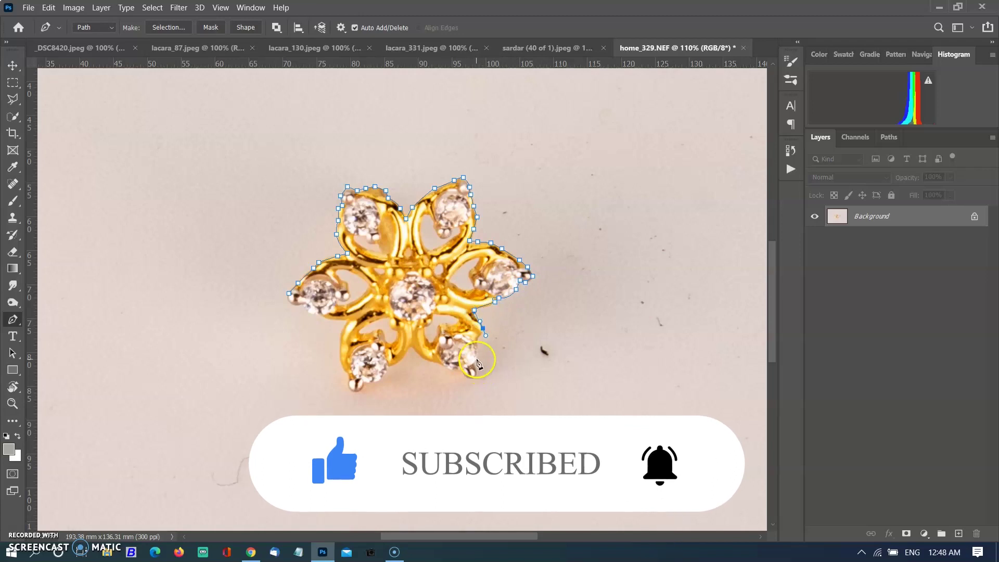
alt+click(483, 330)
drag(480, 346, 479, 358)
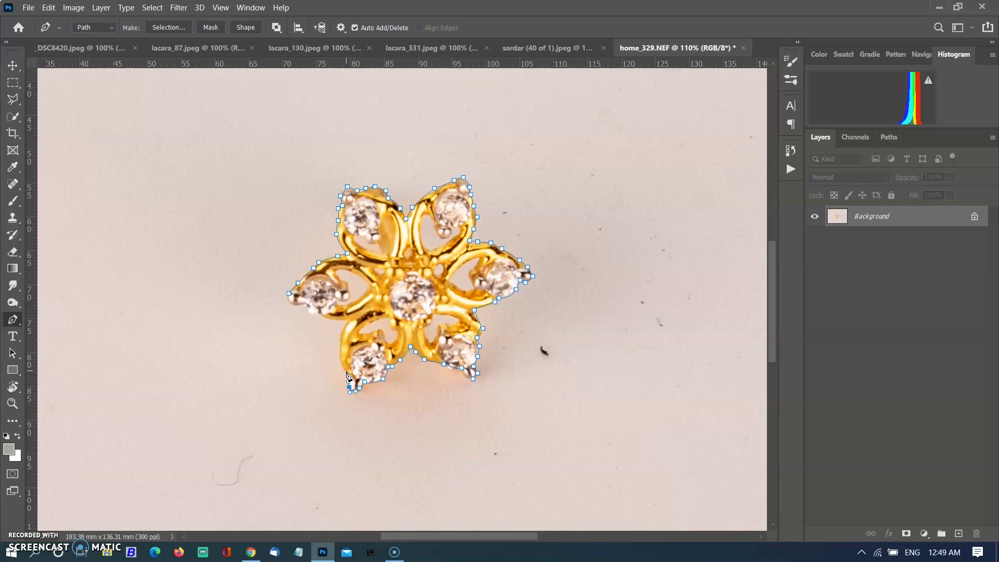
drag(340, 352, 340, 334)
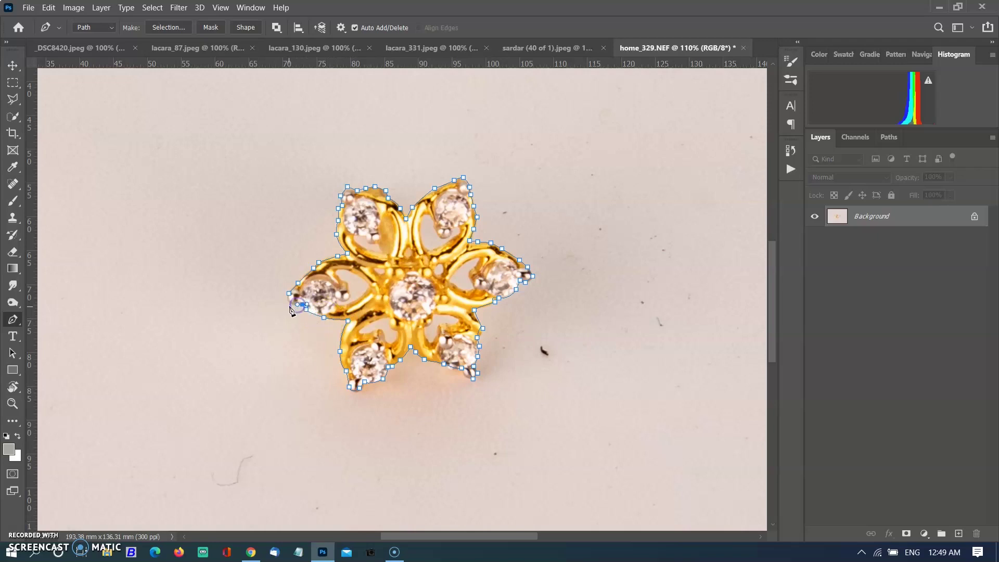
click(290, 298)
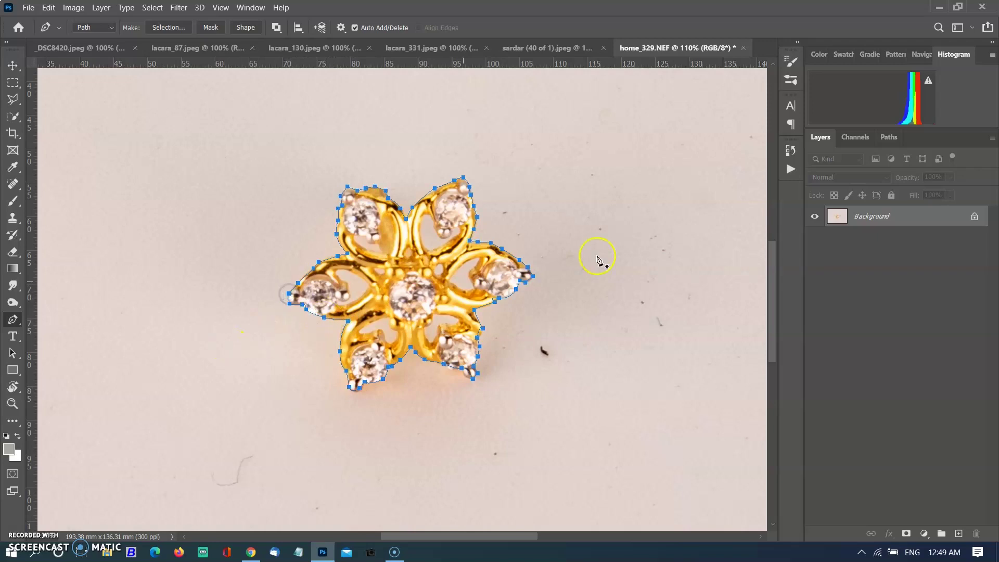
Convert the closed earring path into a new anti-aliased selection with a feather radius of 2 pixels.
right_click(395, 219)
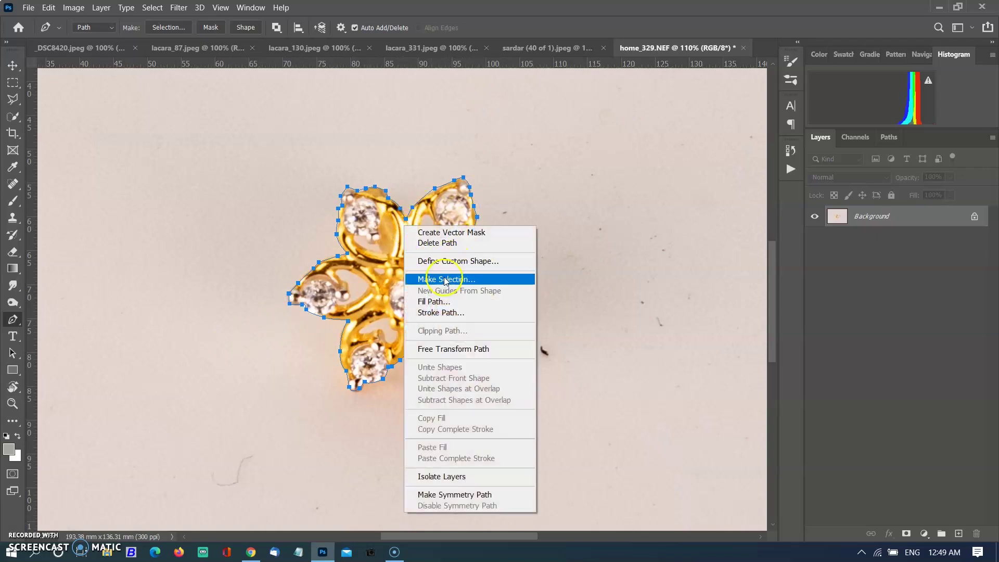
click(443, 277)
text(2)
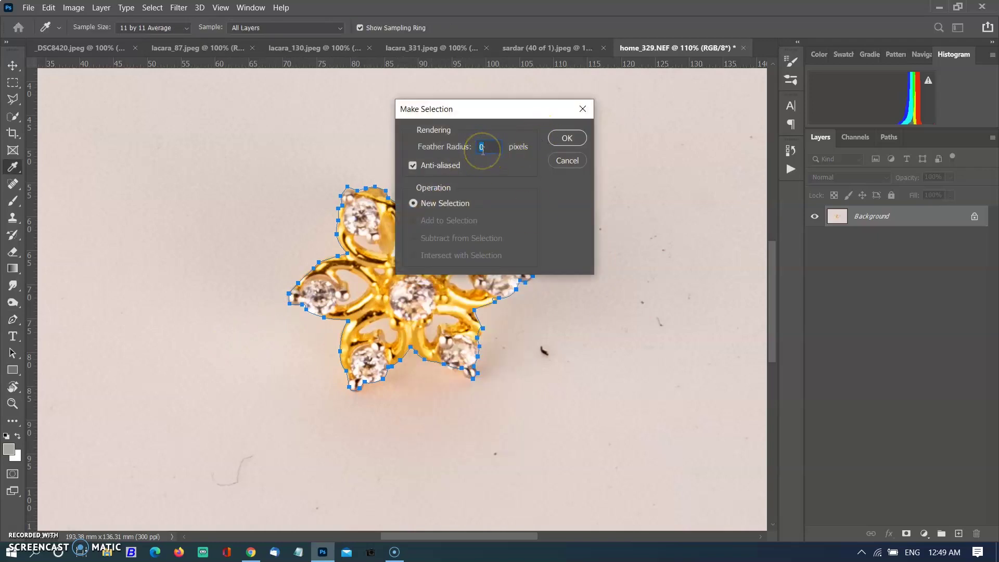
key(Return)
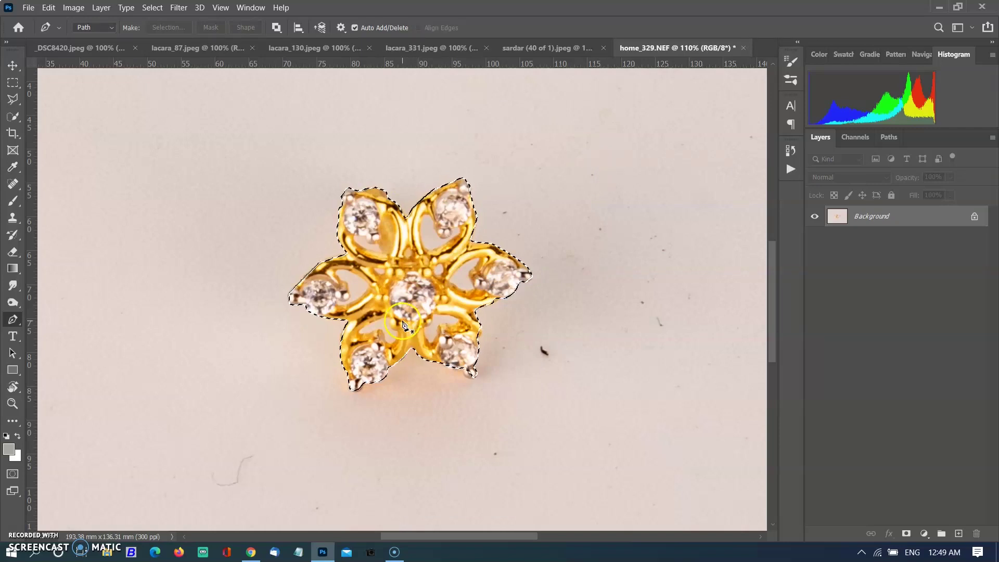
key(ctrl+0)
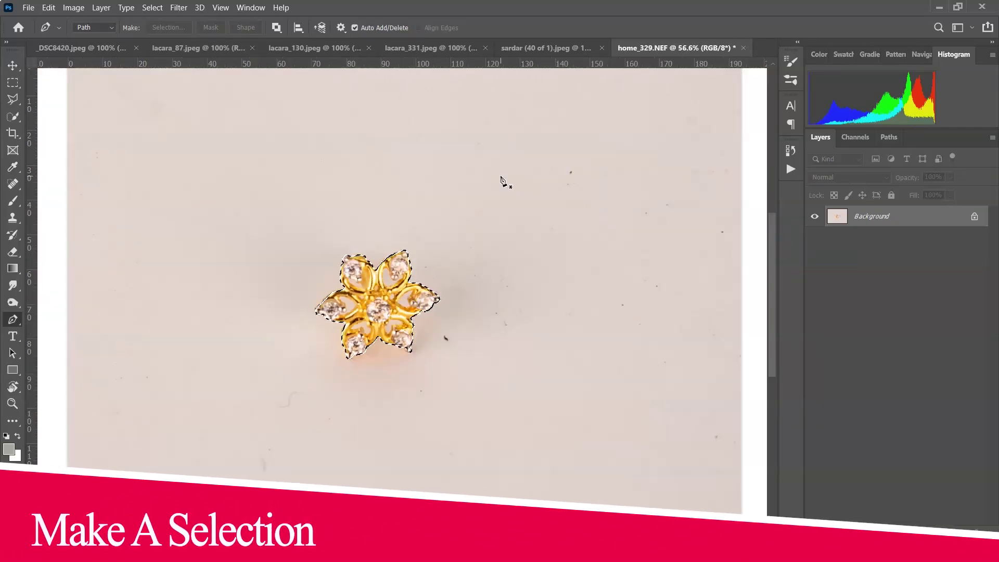
scroll(328, 368, up, 3)
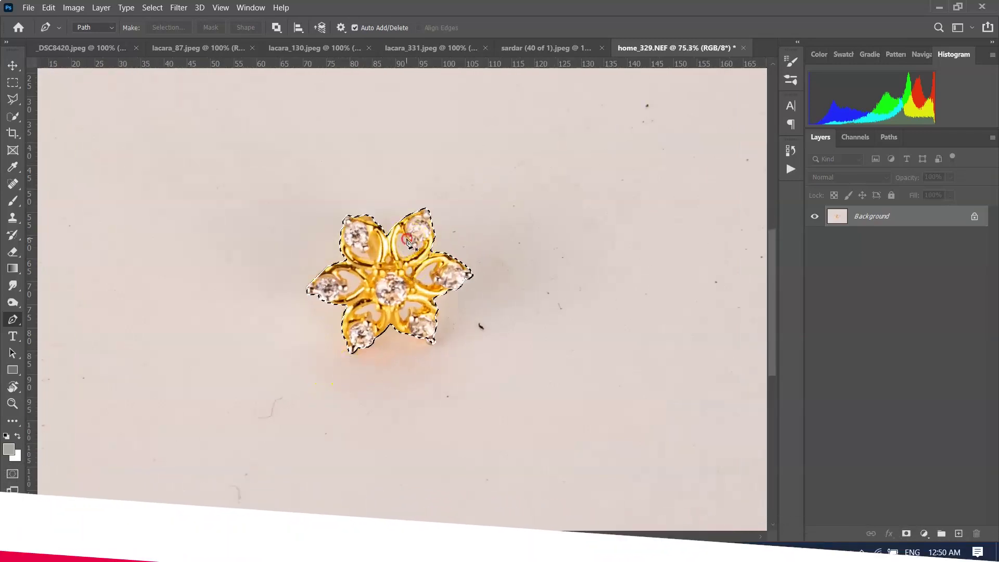
right_click(407, 239)
click(515, 218)
scroll(518, 244, down, 3)
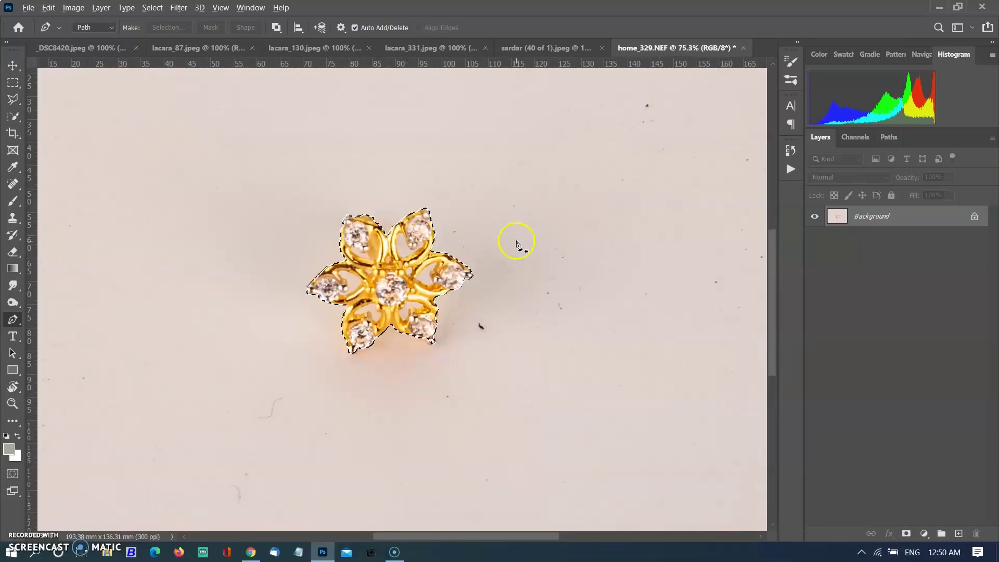
right_click(411, 175)
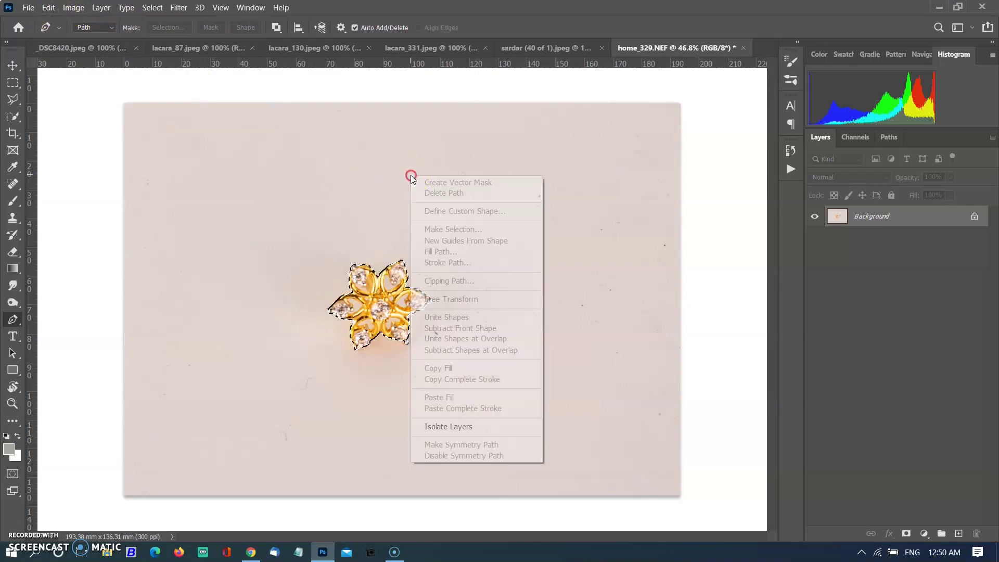
click(457, 239)
right_click(409, 221)
Invert the earring selection using the Quick Selection tool and fill the selected background with white.
click(11, 116)
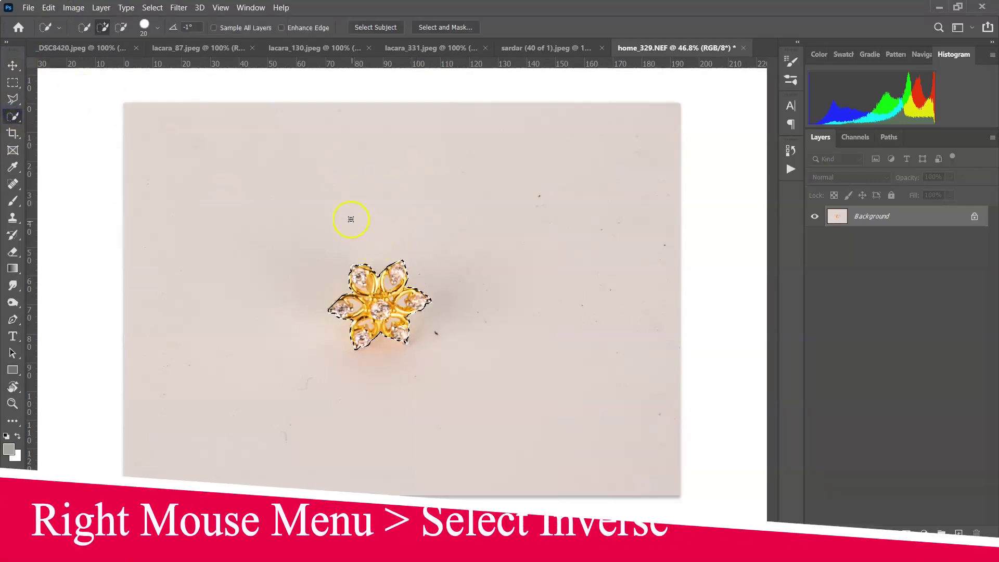
right_click(425, 227)
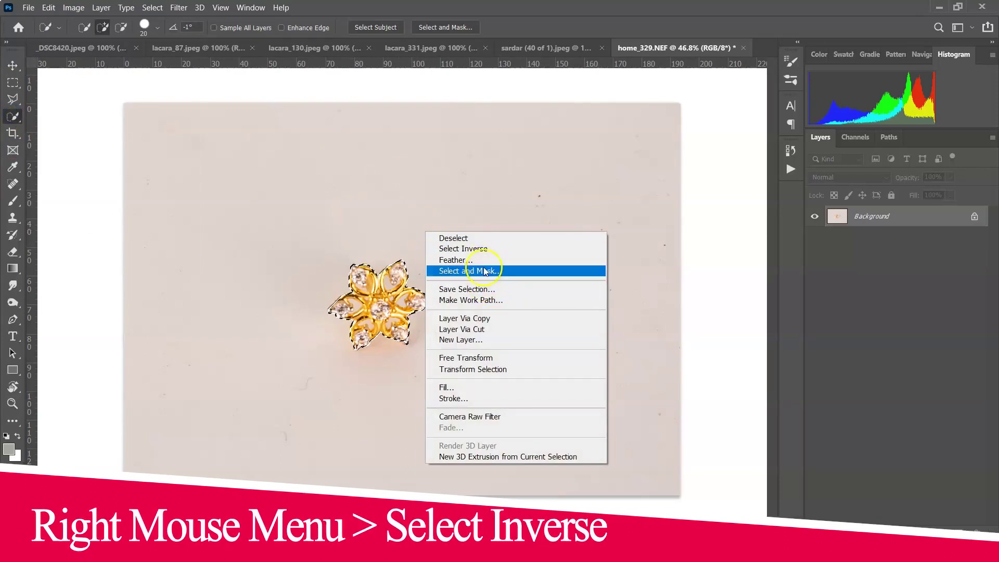
click(483, 250)
right_click(488, 204)
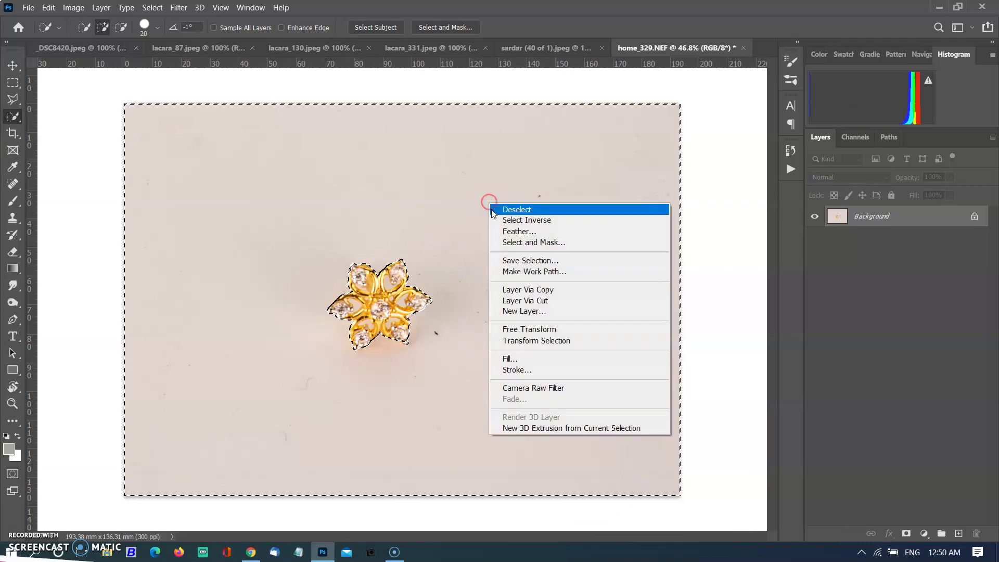
click(522, 359)
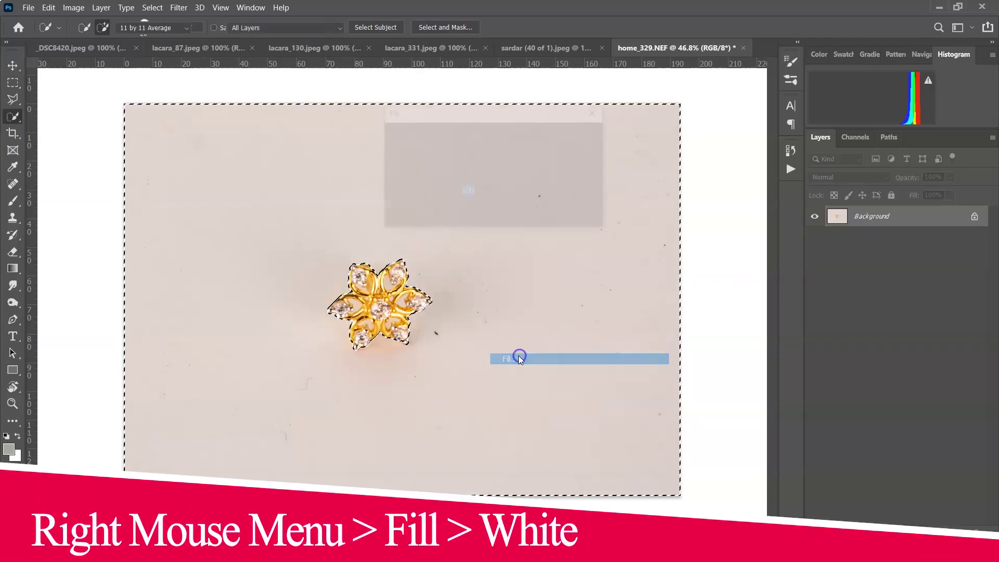
click(580, 136)
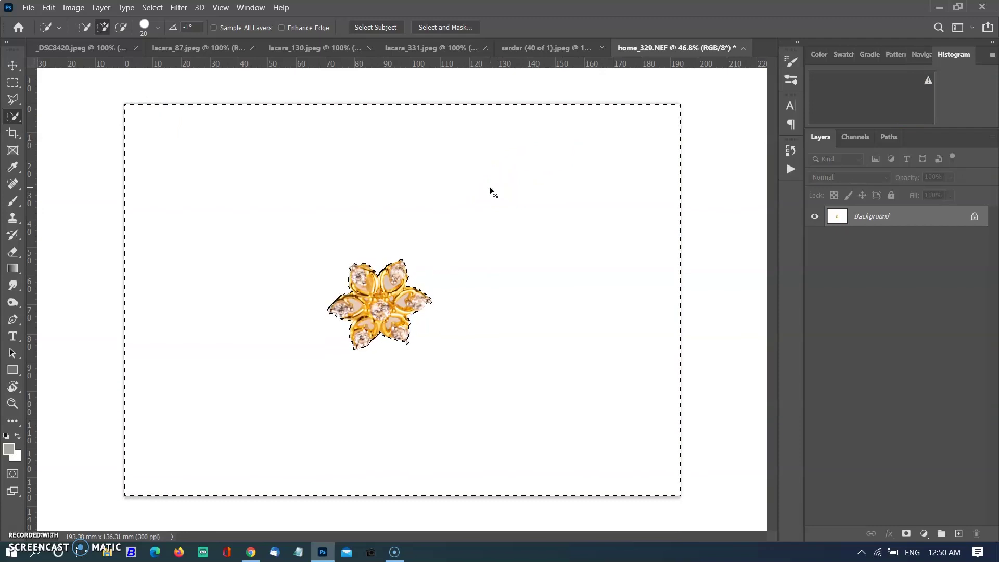
Select the background-coloured gaps inside the upper-right, right and lower-right petals with the Magic Wand tool.
key(alt)
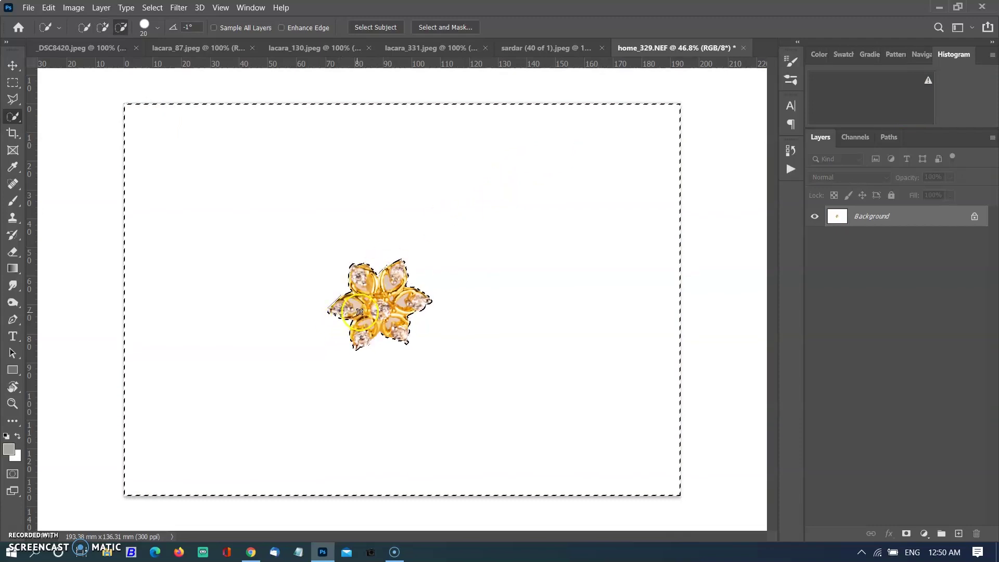
scroll(360, 311, up, 4)
scroll(393, 290, up, 3)
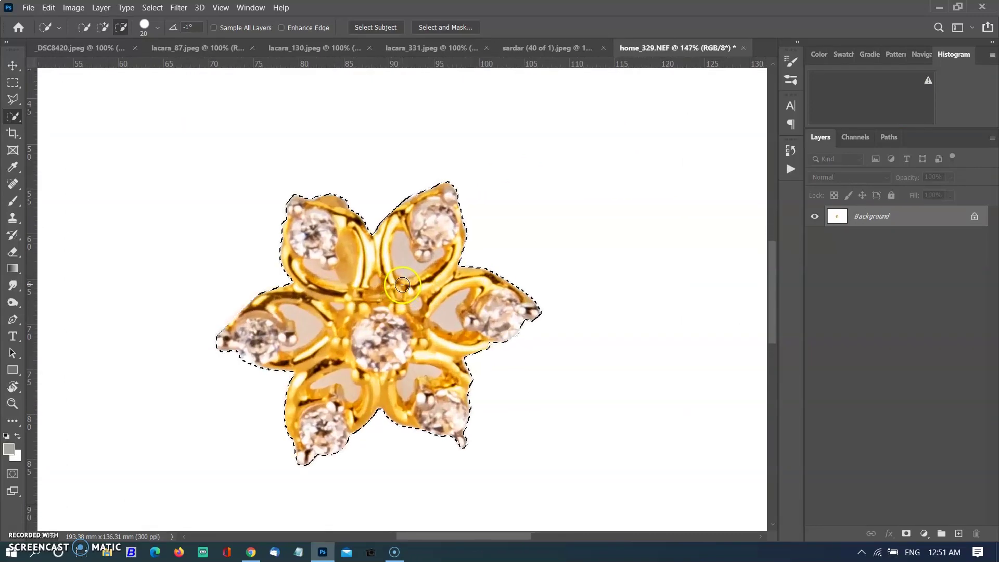
mouse_move(18, 104)
mouse_down()
mouse_move(60, 110)
mouse_move(17, 116)
mouse_move(67, 143)
mouse_up()
click(401, 211)
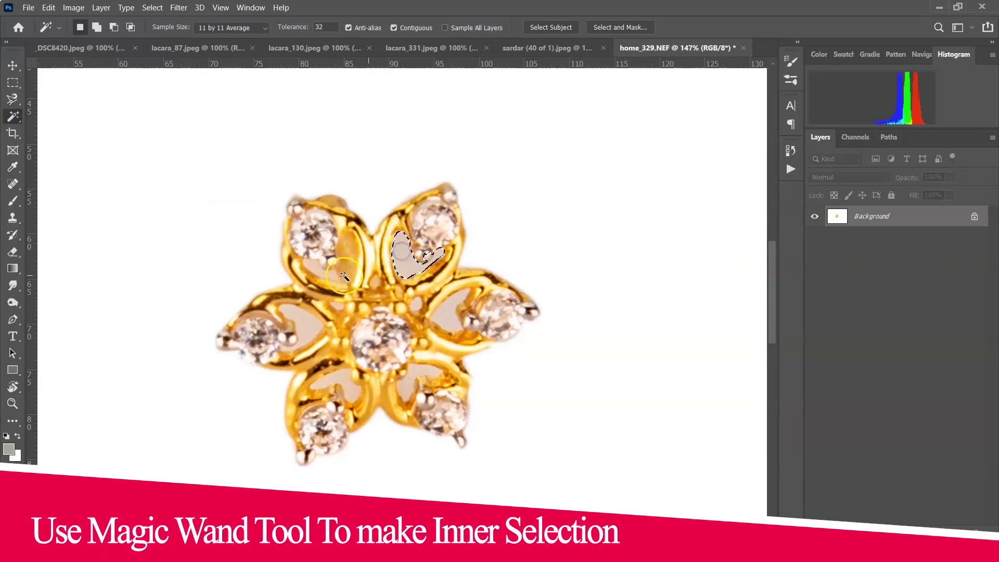
click(318, 271)
click(413, 252)
shift+click(448, 312)
shift+click(430, 405)
Set the Magic Wand sample size to Point Sample and add the lower-left, left and upper-left petal gaps to the selection.
click(251, 31)
click(229, 41)
shift+click(337, 386)
shift+click(301, 325)
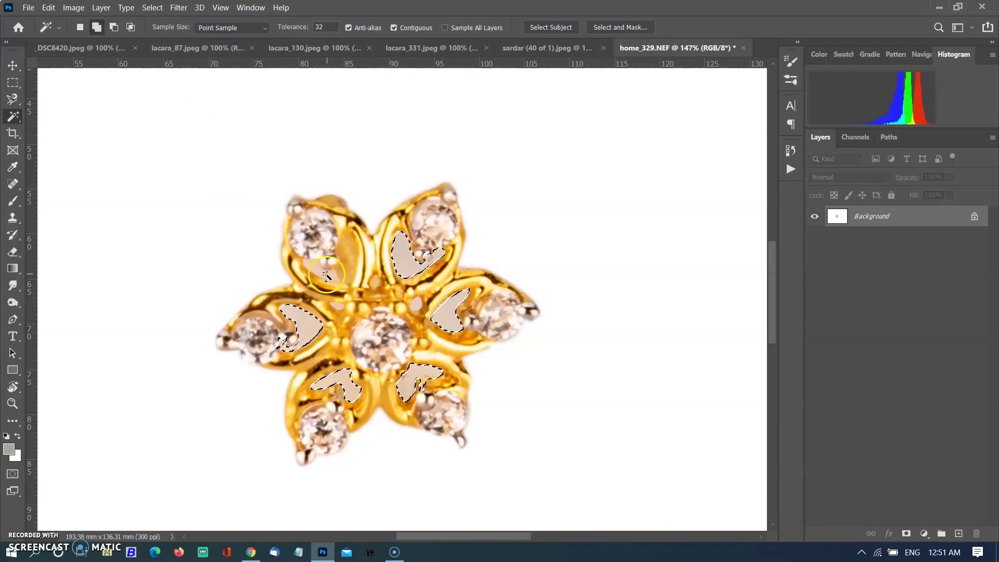
shift+click(326, 272)
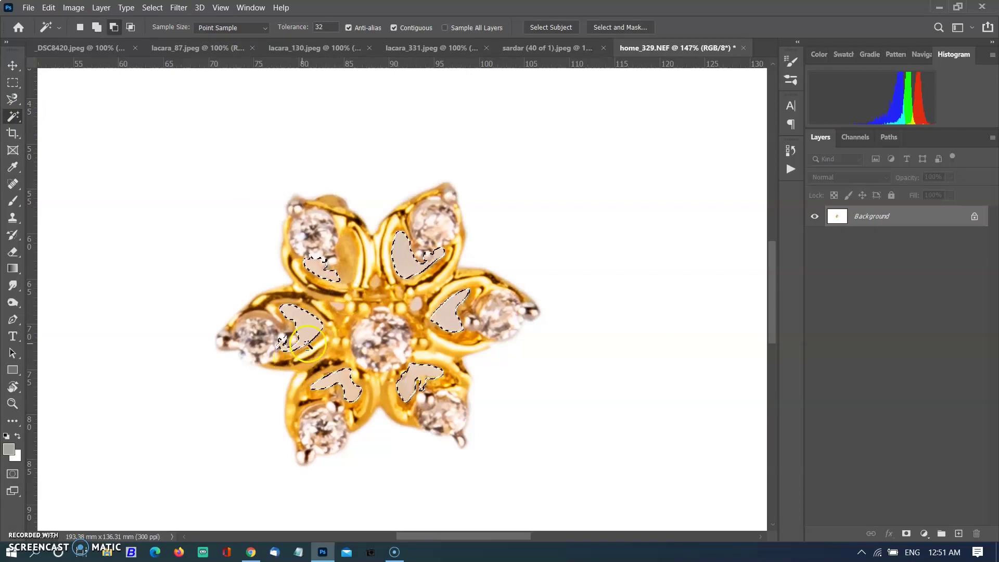
alt+scroll(319, 329, up, 5)
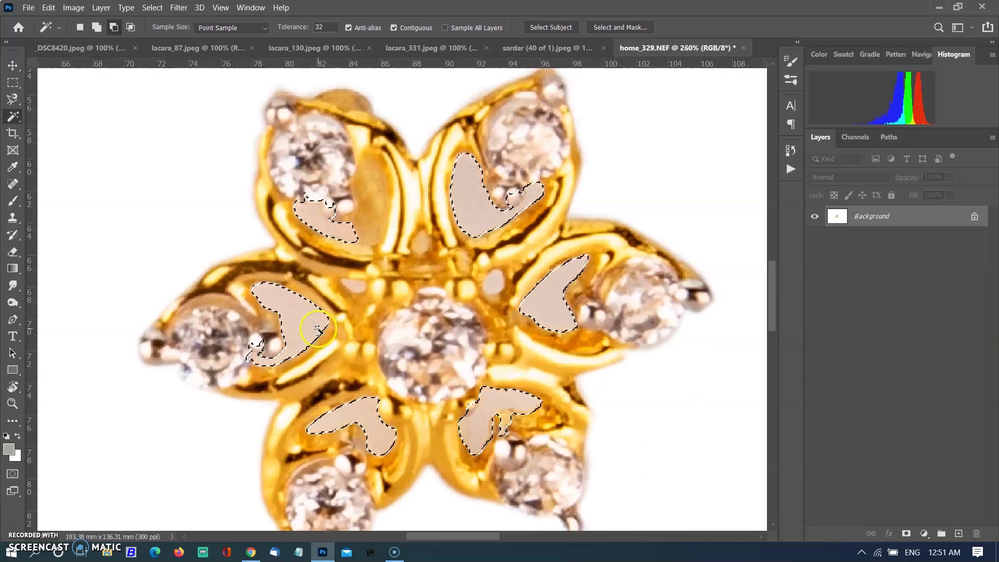
right_click(295, 309)
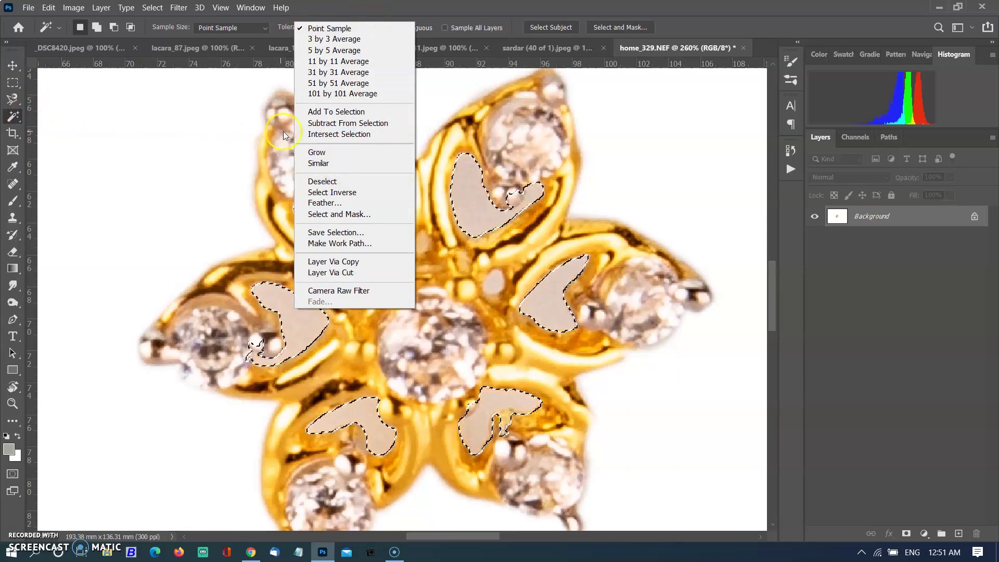
click(345, 134)
click(310, 213)
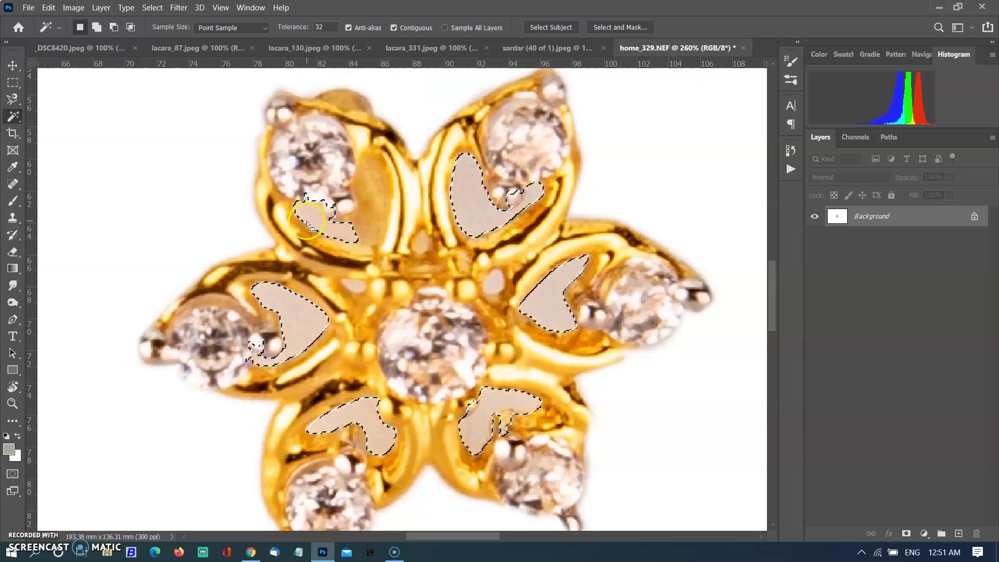
Convert the petal-gap selection into a work path with a tolerance of 5.0 pixels.
right_click(311, 225)
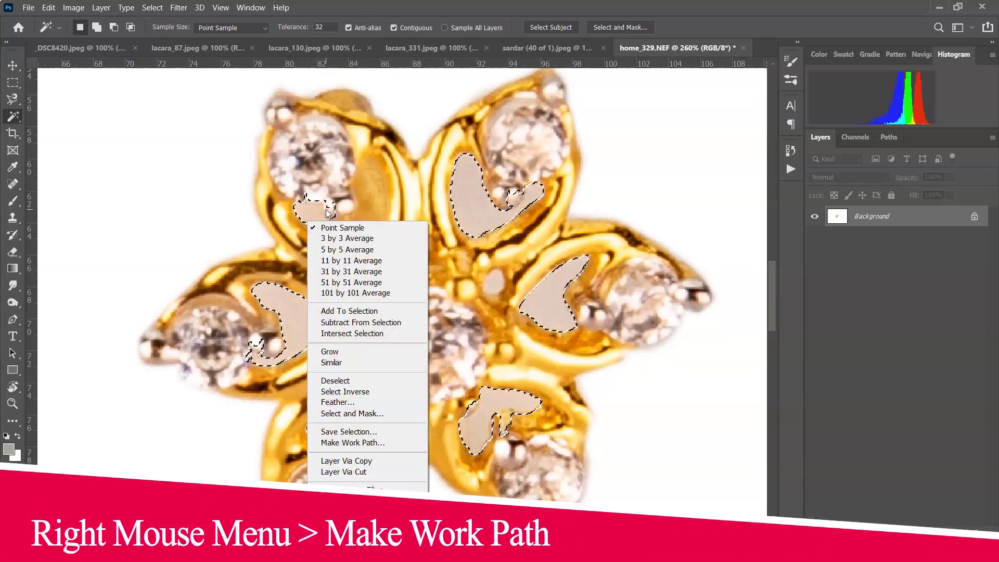
click(377, 443)
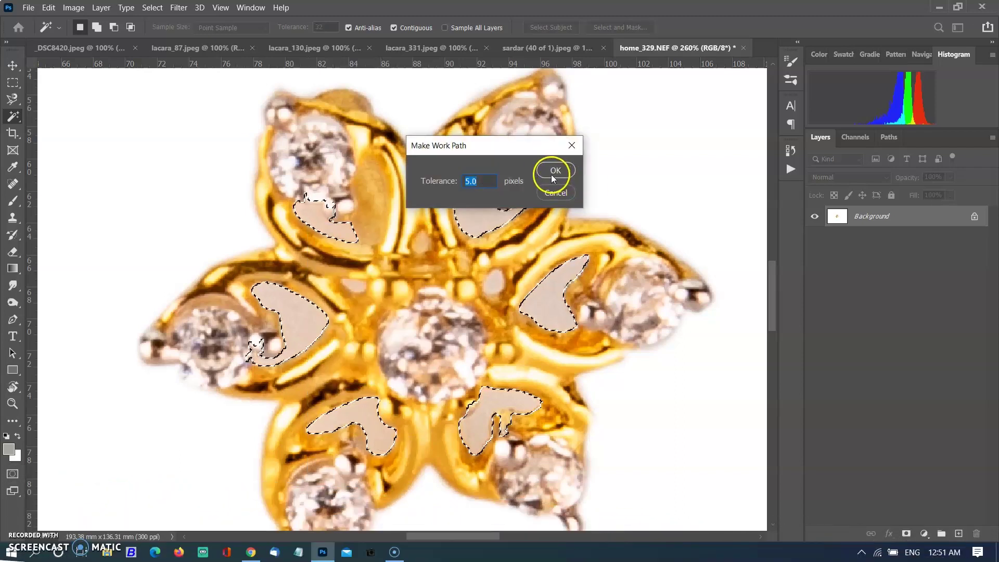
click(556, 170)
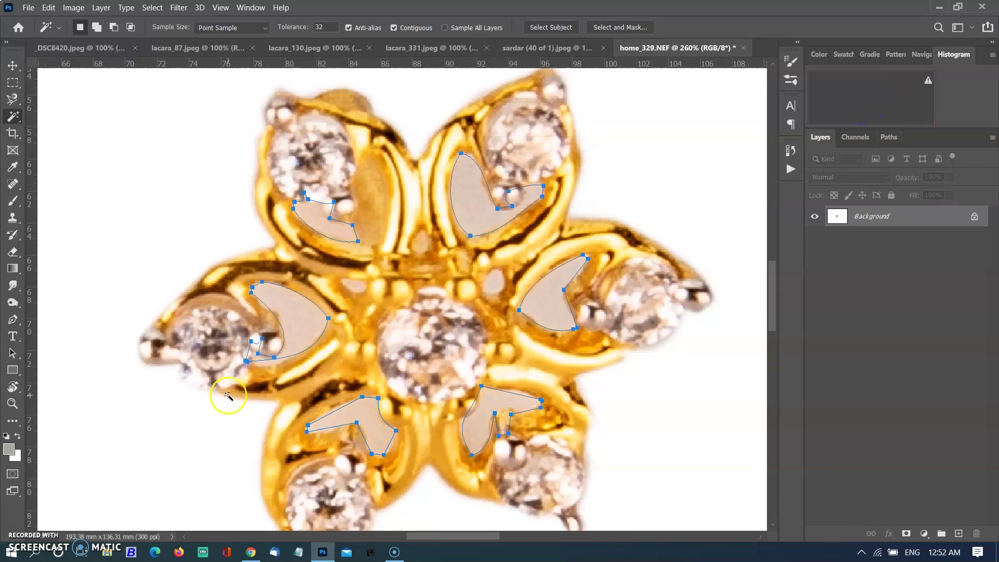
Adjust the work path's anchor points in the upper-left, upper-right and right petal gaps to follow the edges around the prongs.
scroll(247, 365, up, 2)
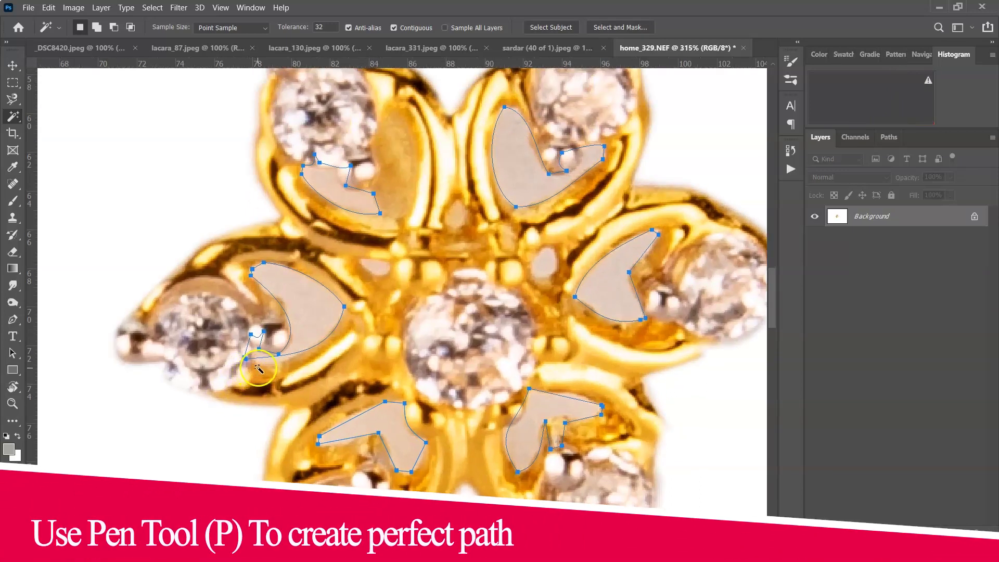
click(319, 161)
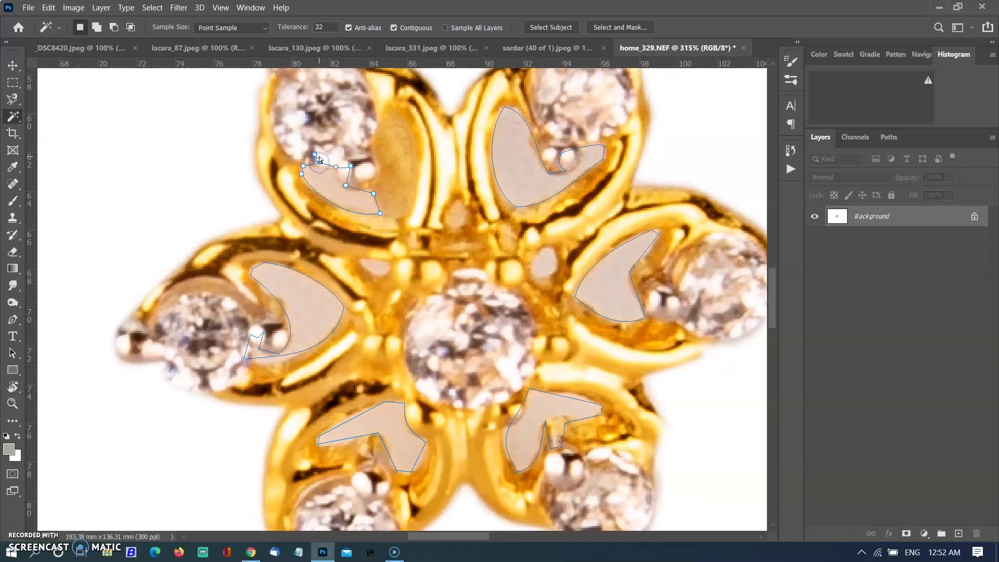
drag(351, 165, 347, 196)
click(493, 157)
drag(570, 152, 580, 162)
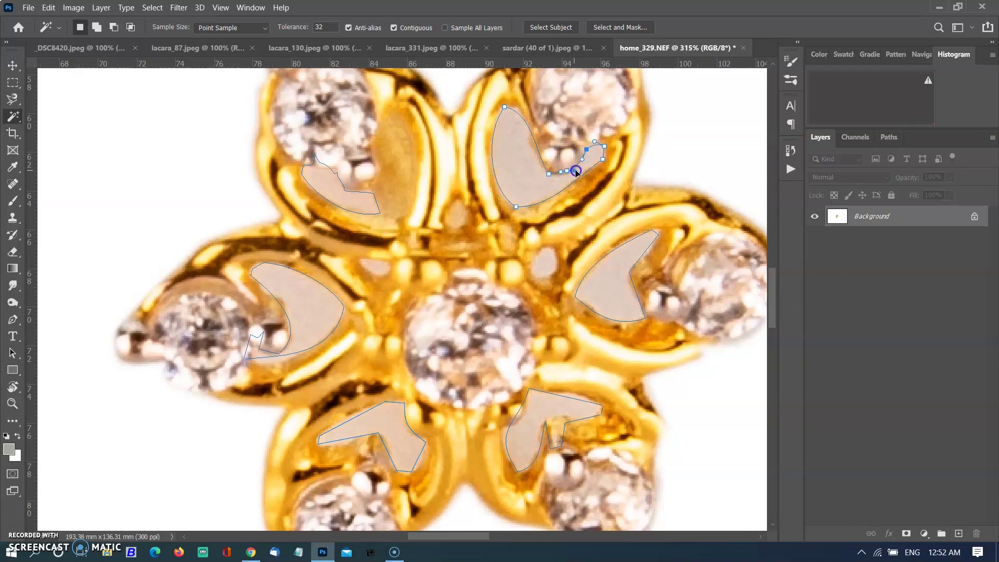
click(583, 280)
click(659, 236)
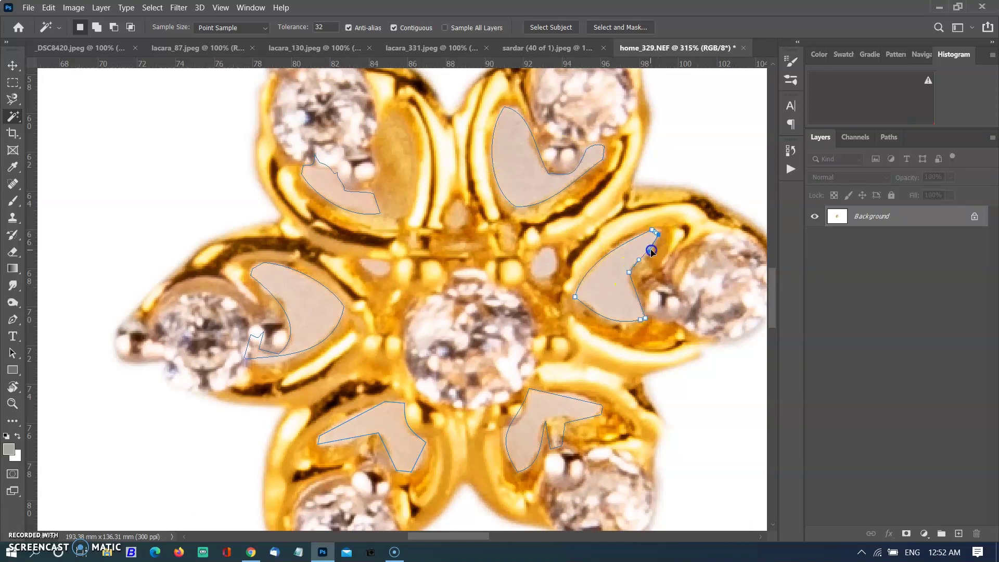
Refine the path around the lower-right petal gap with the Pen tool, reshaping its left curve, upper edge and inner notch.
scroll(651, 250, down, 5)
click(523, 331)
drag(490, 356, 531, 359)
key(p)
click(511, 359)
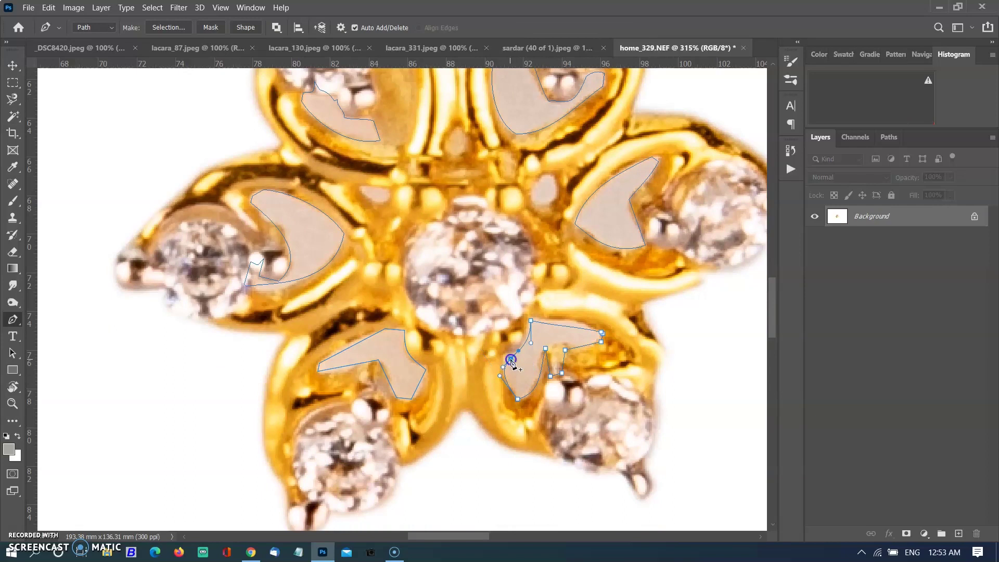
drag(530, 344, 594, 327)
drag(569, 371, 539, 394)
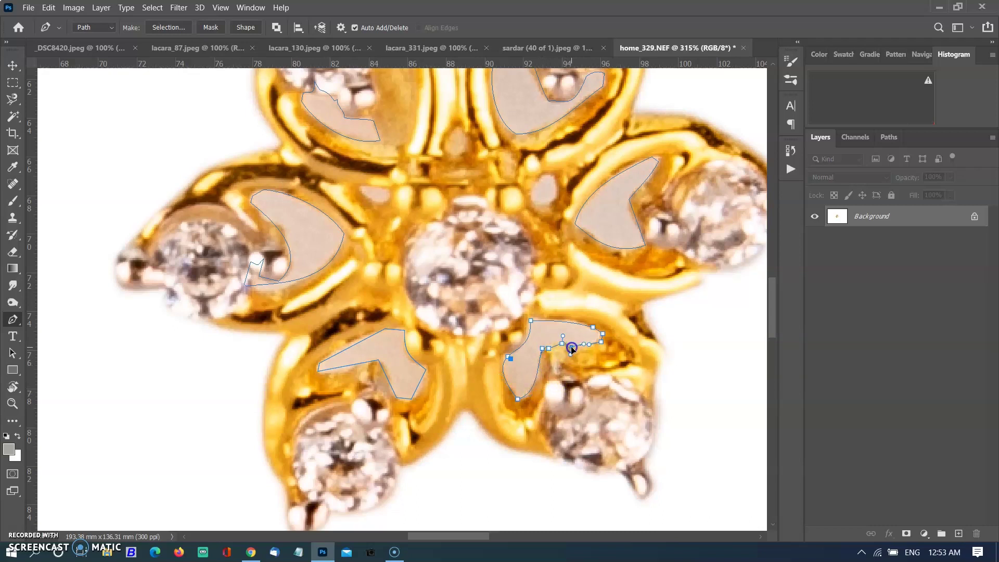
Reshape the path around the lower-left and left petal gaps so it follows the gold edges and the left prong.
ctrl+click(426, 376)
ctrl+click(318, 370)
ctrl+click(405, 331)
ctrl+click(262, 288)
drag(246, 284, 247, 315)
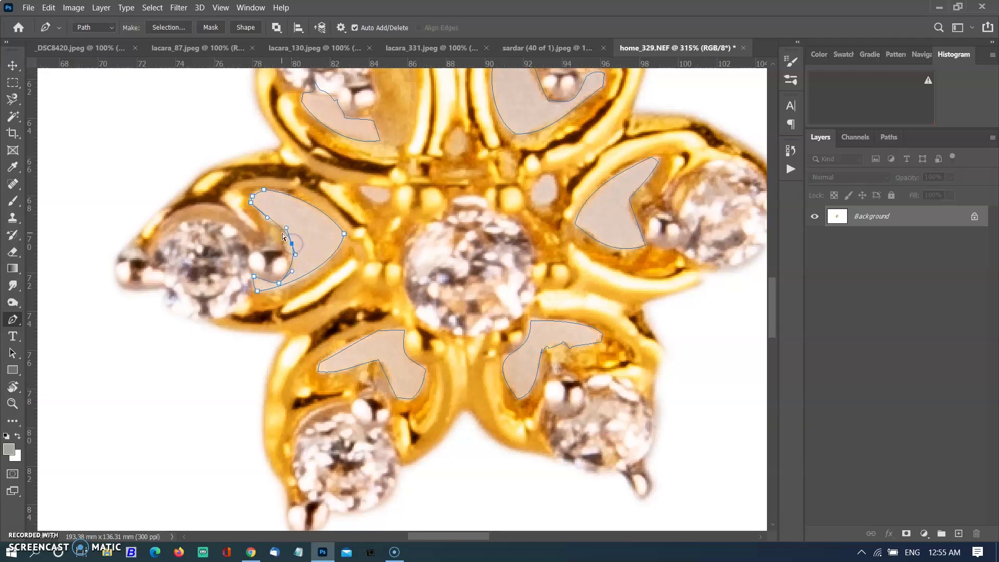
Load the Work Path as a selection of all six petal gaps and return to the layer list.
right_click(284, 198)
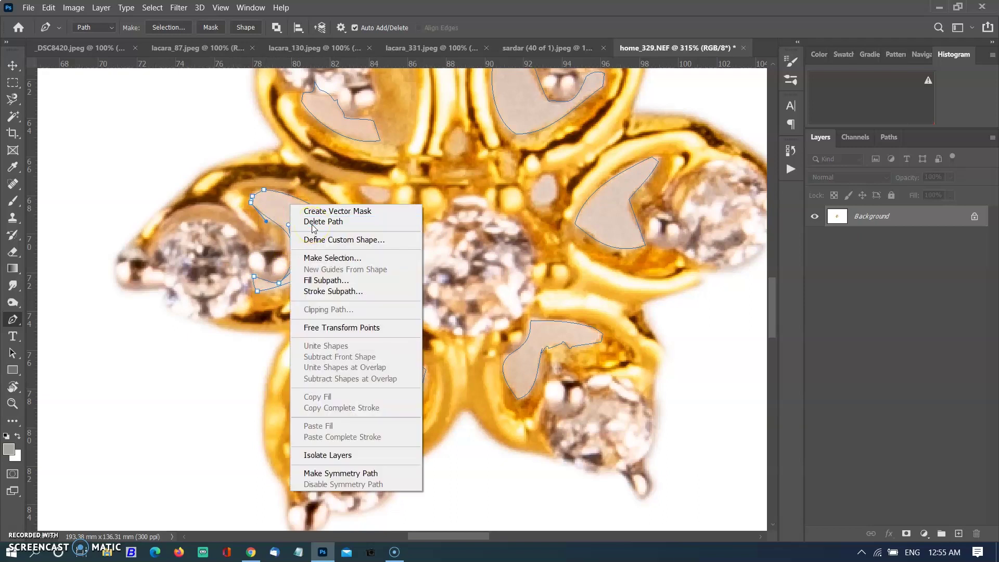
key(Escape)
click(888, 137)
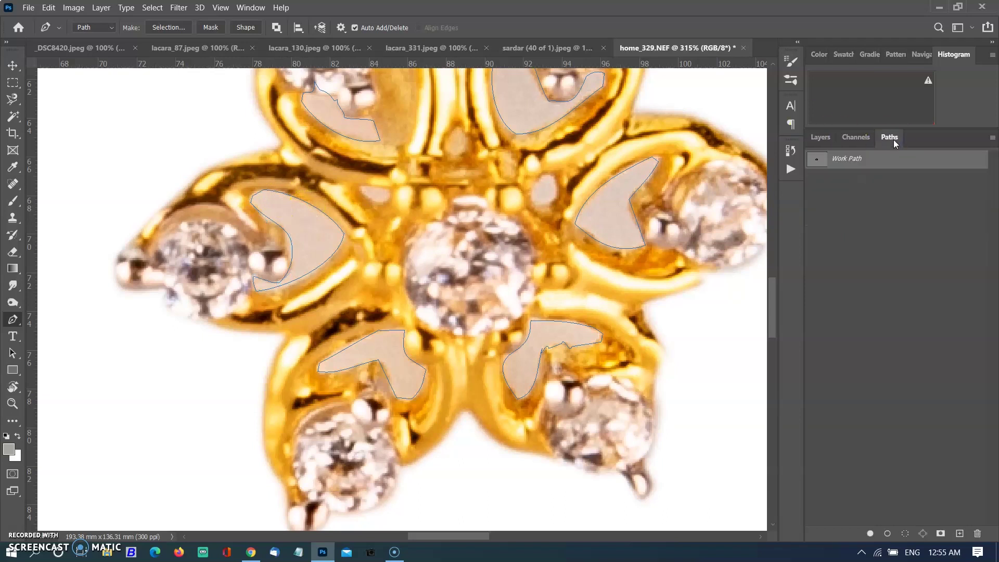
ctrl+click(819, 160)
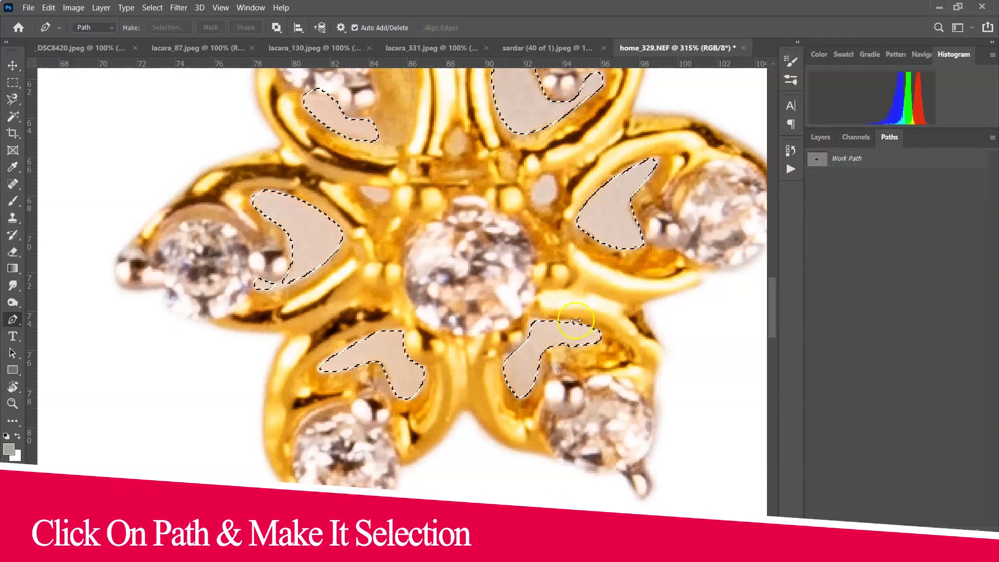
scroll(538, 324, down, 3)
scroll(700, 276, down, 1)
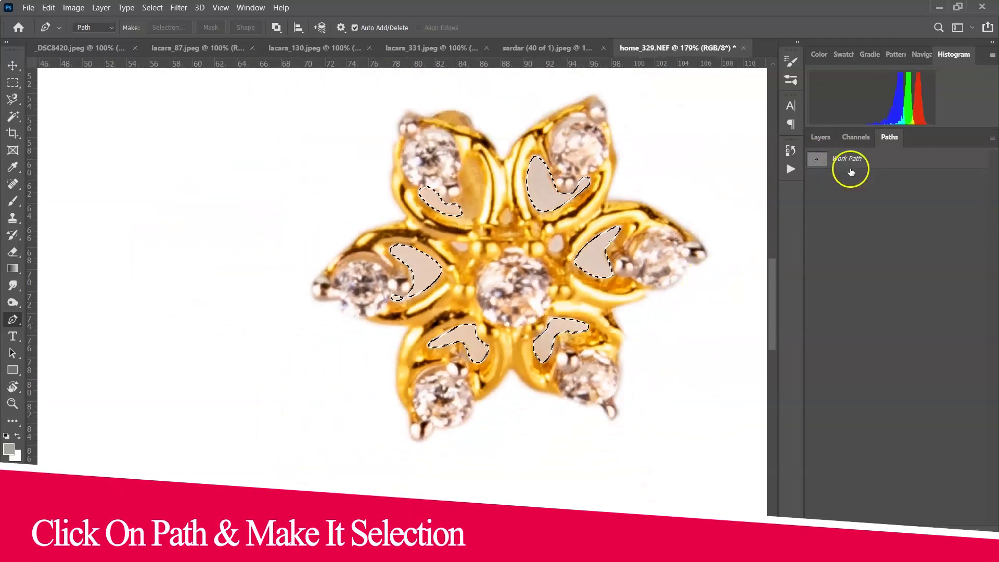
click(822, 138)
scroll(691, 328, up, 2)
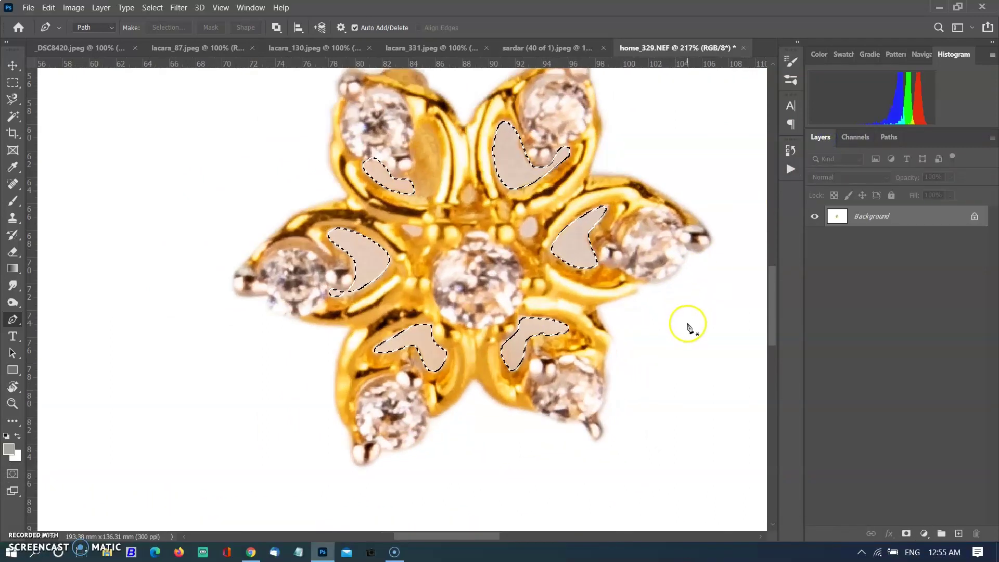
scroll(691, 329, up, 1)
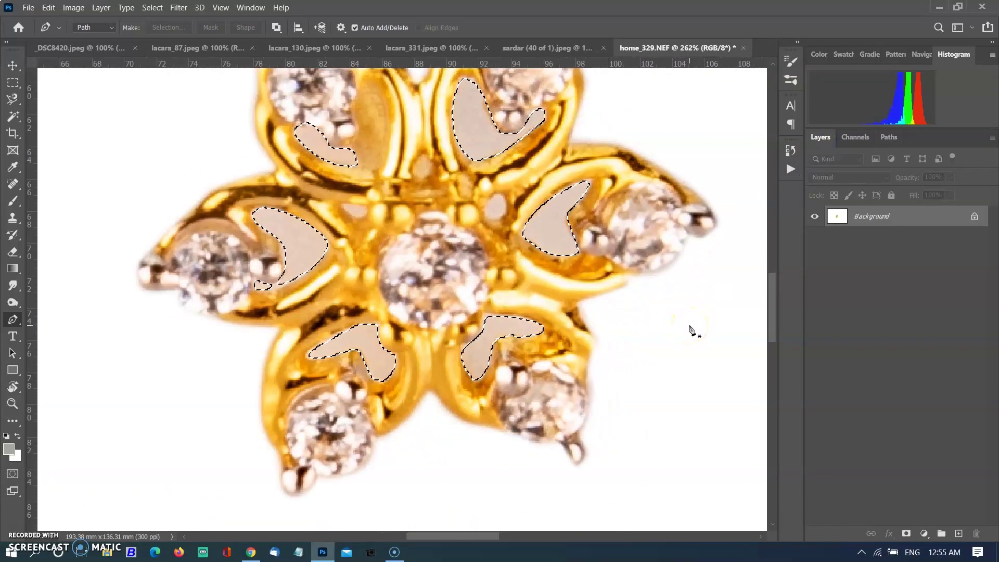
right_click(548, 229)
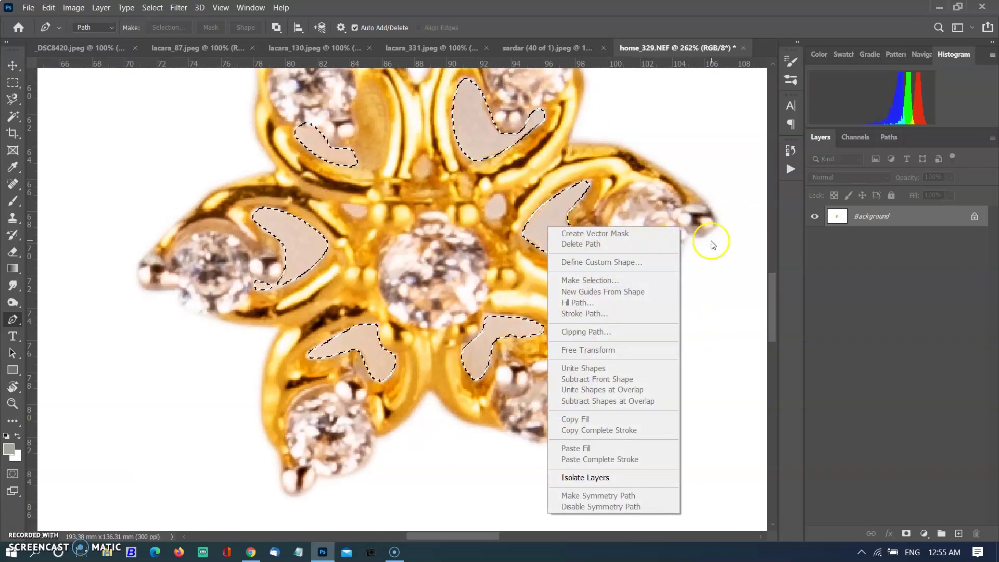
click(12, 115)
right_click(550, 223)
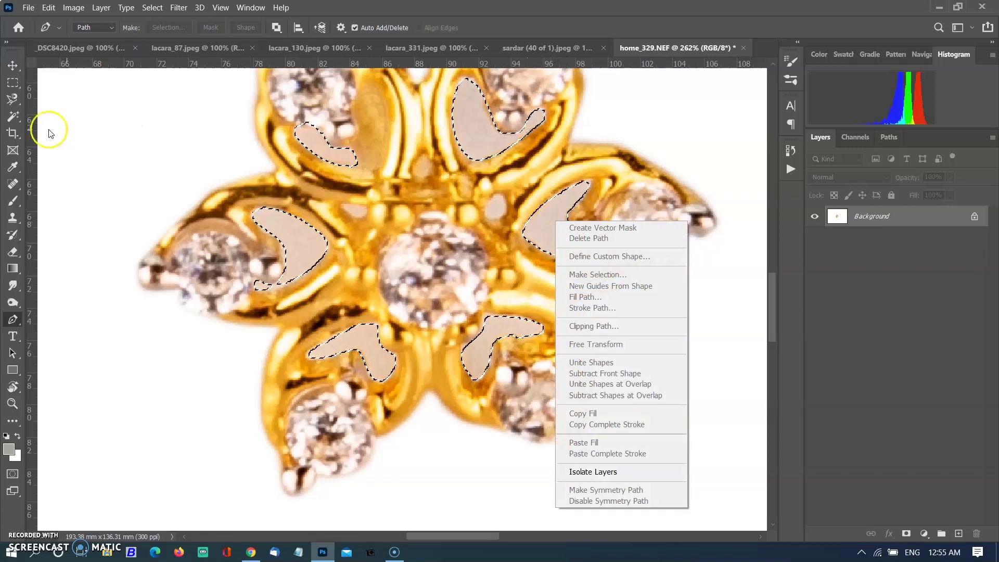
click(21, 114)
Switch to the Object Selection tool, fill the six selected petal gaps with white, and clear the selection.
click(21, 115)
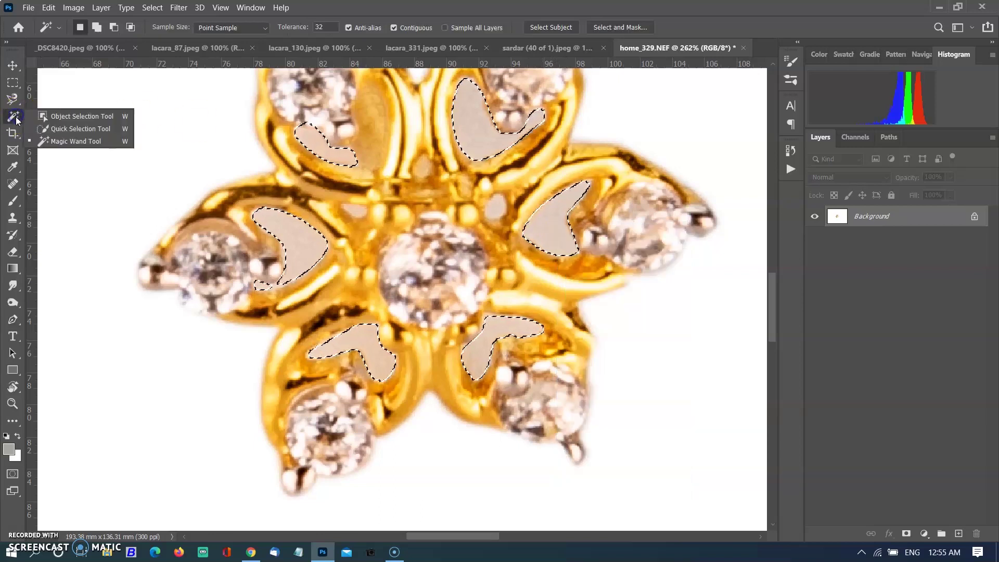
click(54, 116)
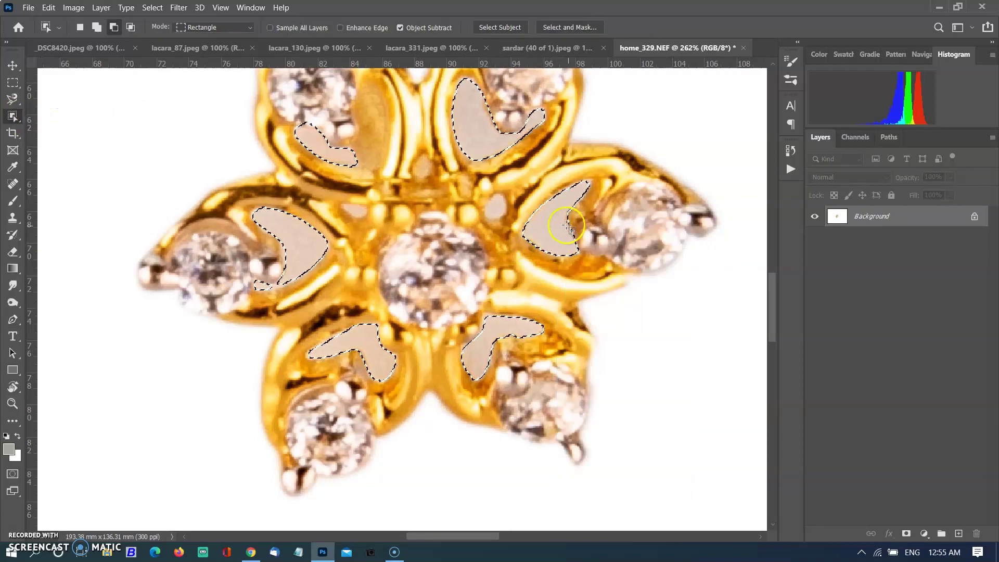
right_click(550, 222)
click(582, 376)
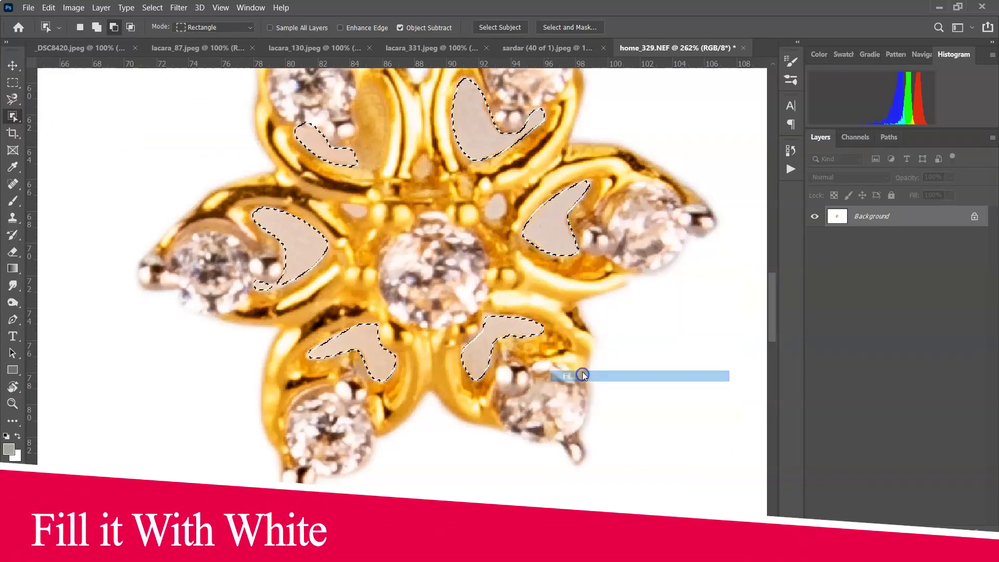
click(582, 143)
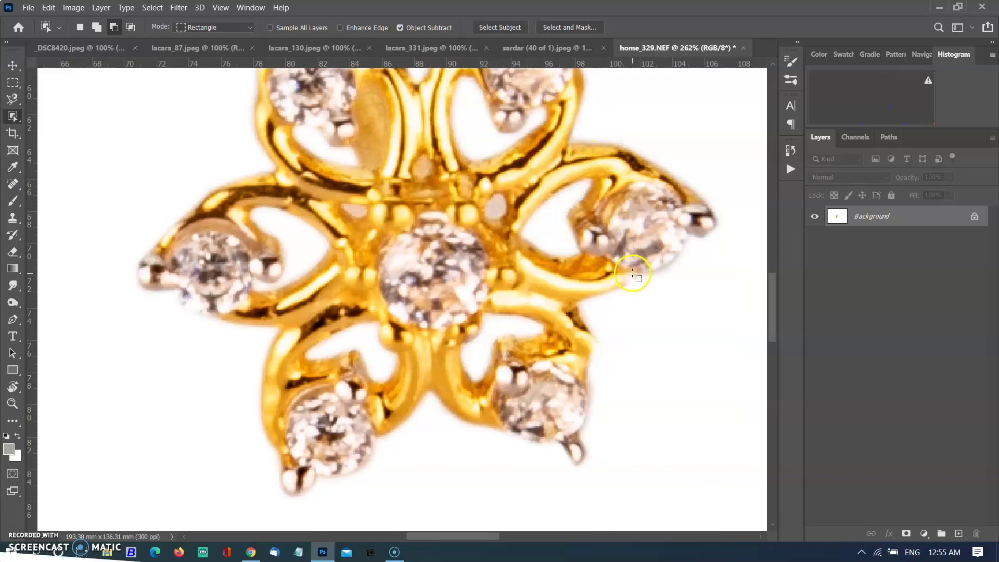
key(ctrl+d)
key(ctrl+minus)
scroll(529, 312, down, 6)
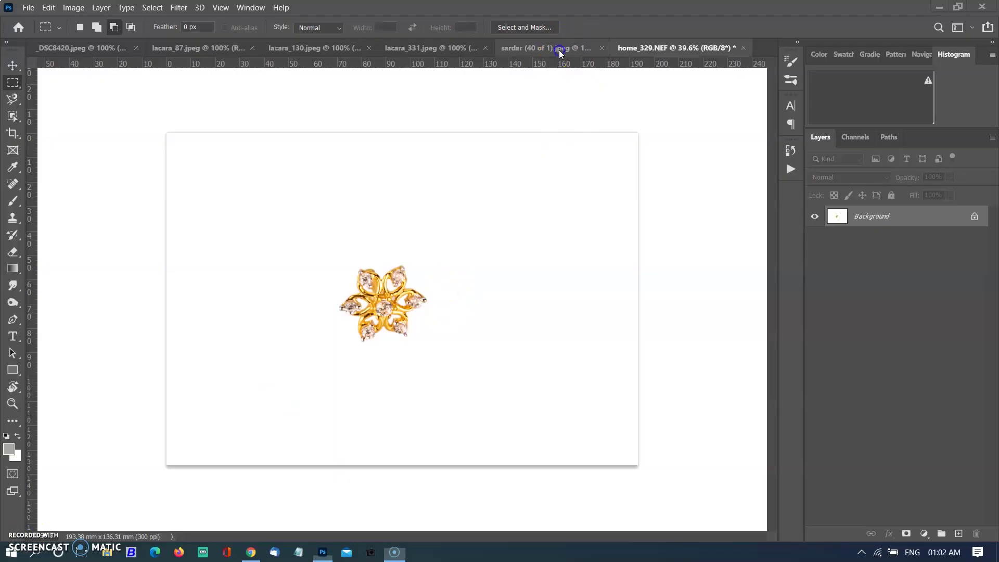
Open the sardar (40 of 1).jpeg image and select three small rectangular patches of the background above the cloth's left side.
click(560, 49)
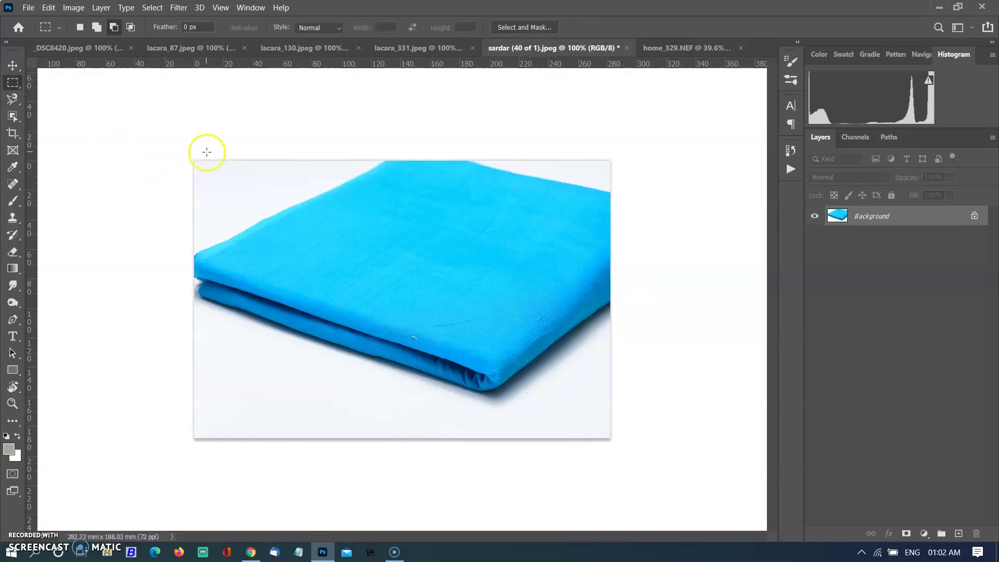
drag(195, 161, 233, 193)
click(229, 193)
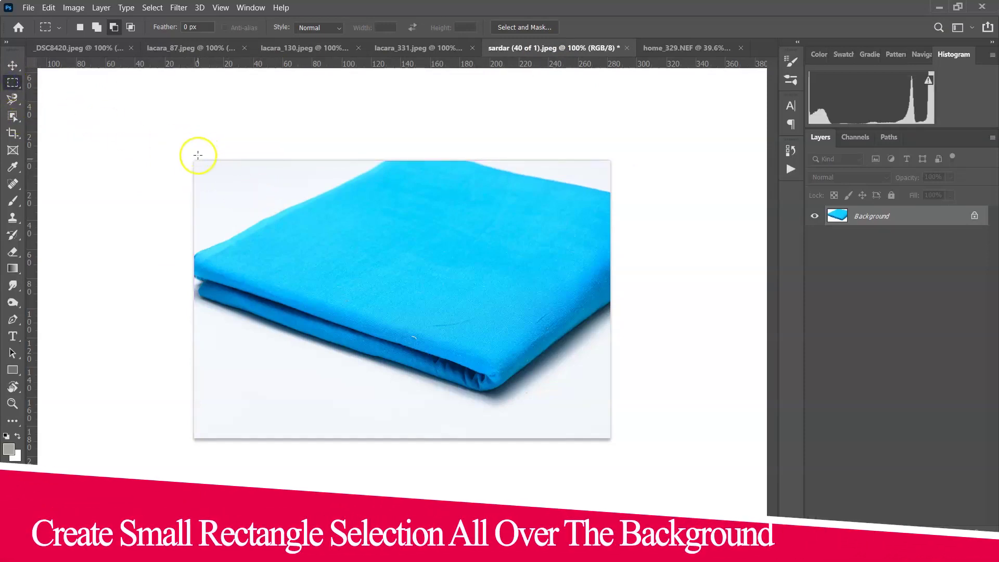
drag(200, 170, 295, 188)
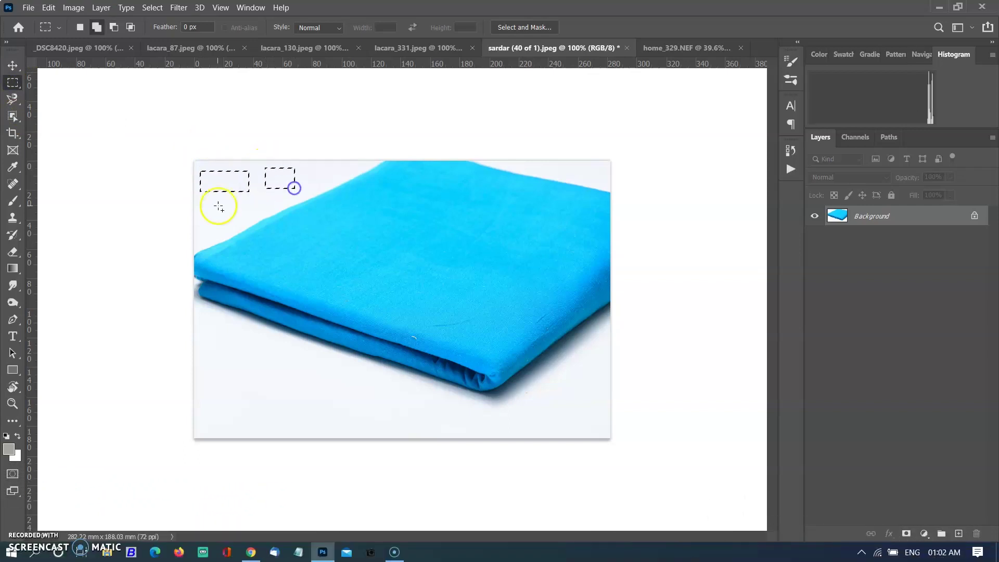
drag(208, 204, 247, 219)
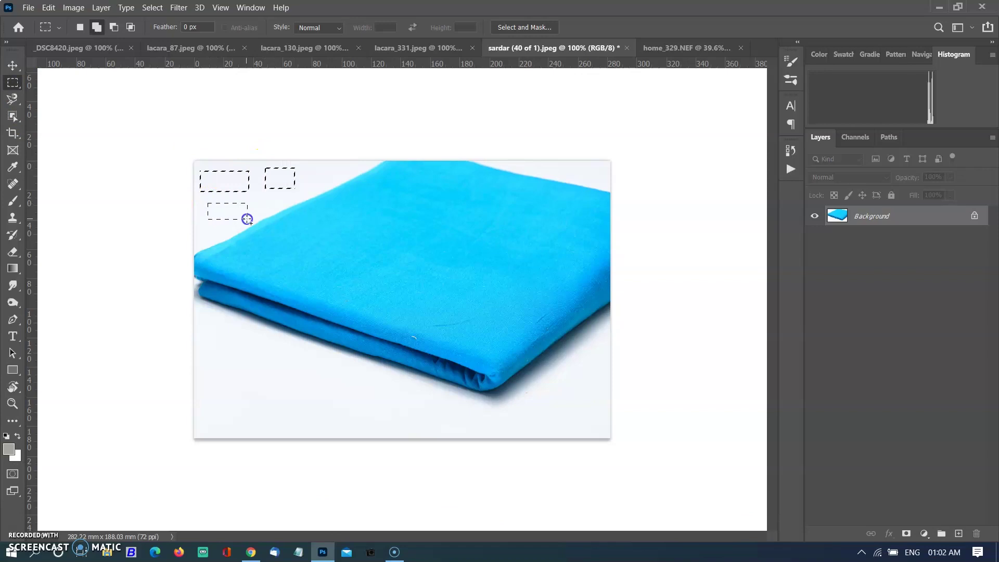
Add small rectangular patches across the background below the cloth and in the upper-right corner to the selection.
drag(202, 314, 250, 408)
drag(271, 349, 307, 411)
drag(327, 375, 544, 422)
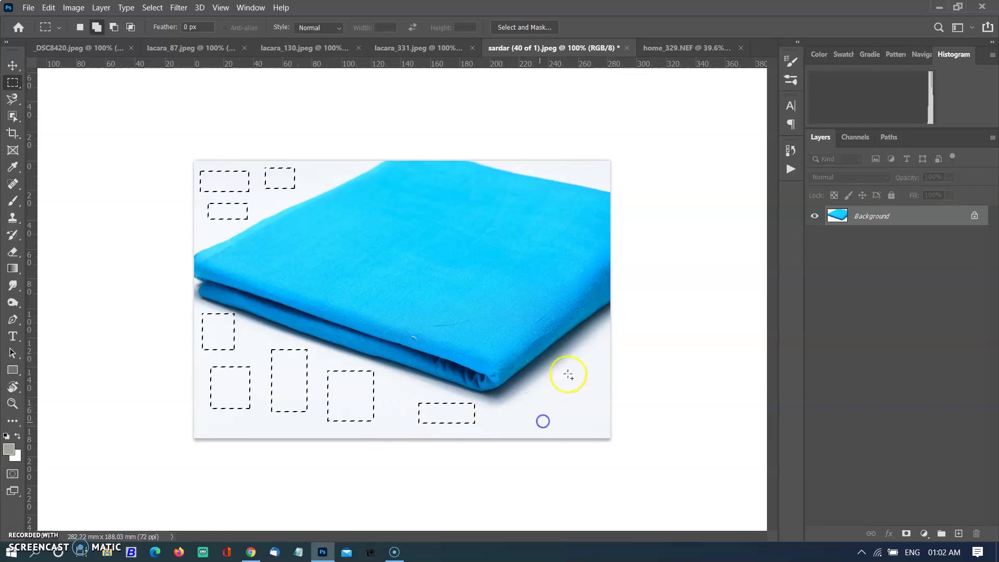
drag(552, 358, 602, 410)
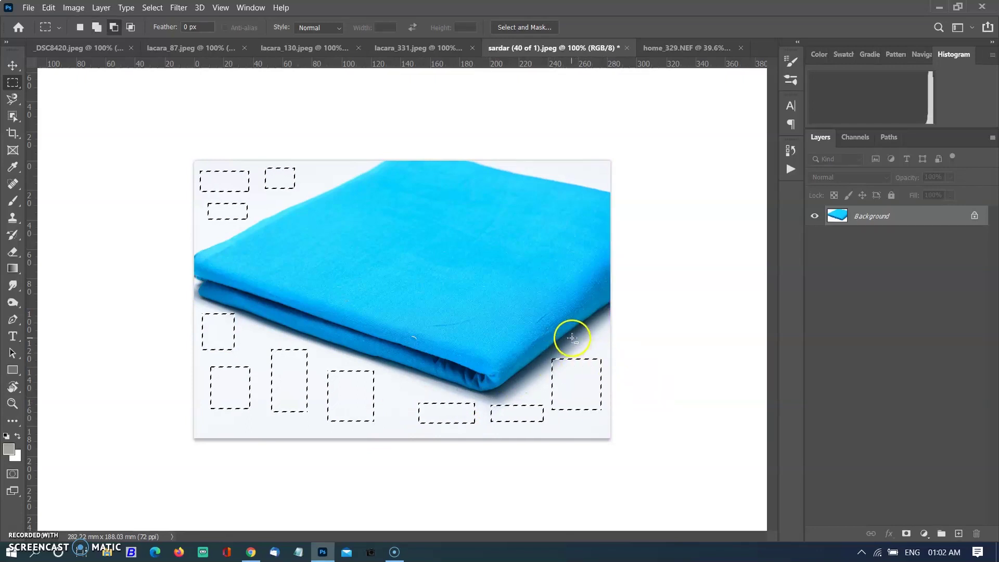
drag(555, 167, 590, 178)
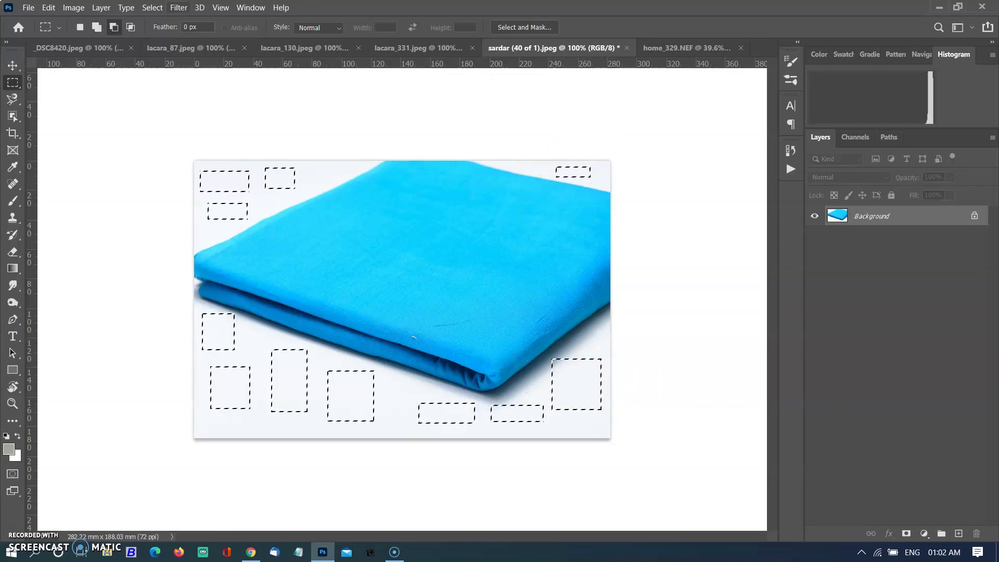
Extend the selection with Similar and clean up its edge beside the lower-right shadow with the Quick Selection tool.
click(153, 8)
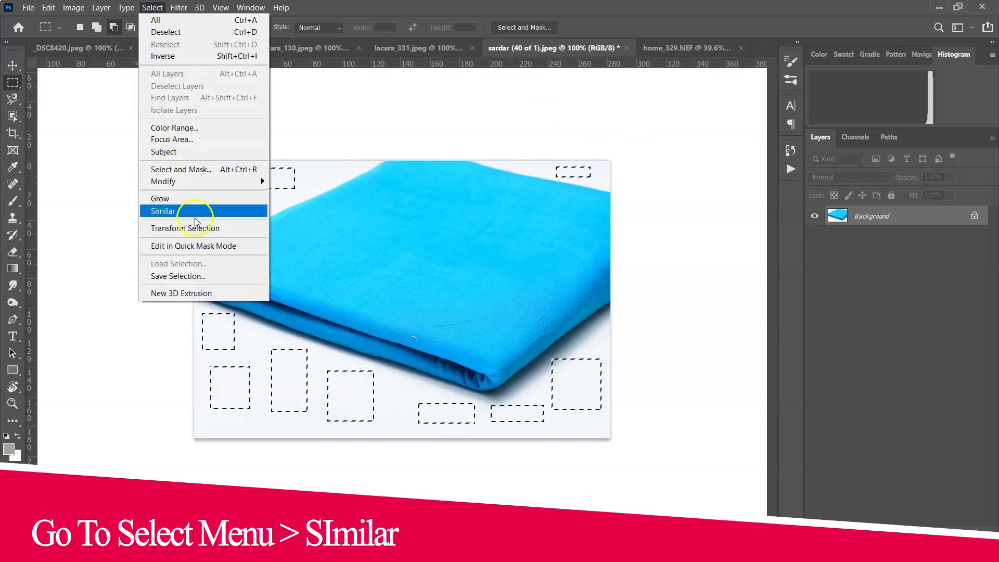
click(183, 208)
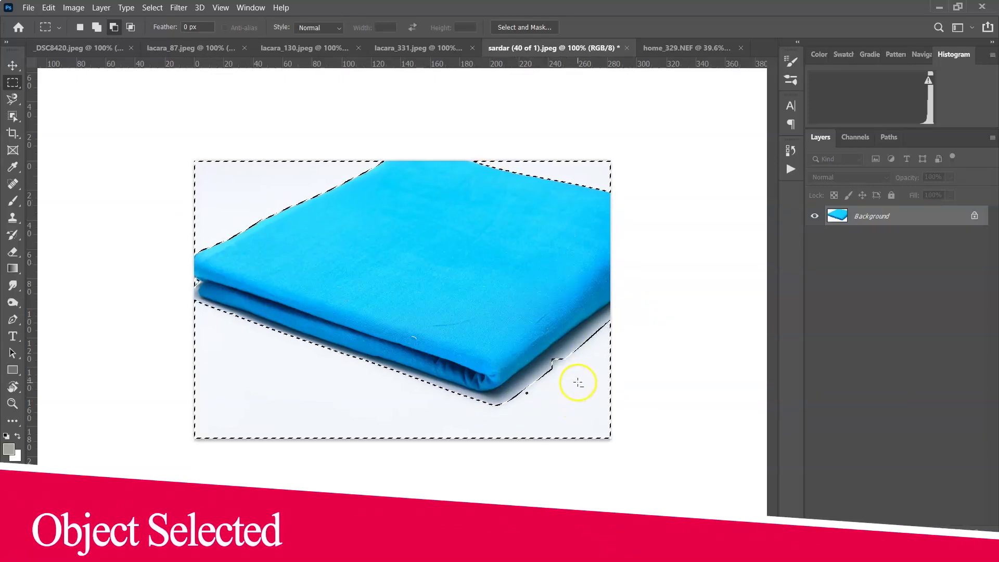
right_click(17, 123)
click(57, 130)
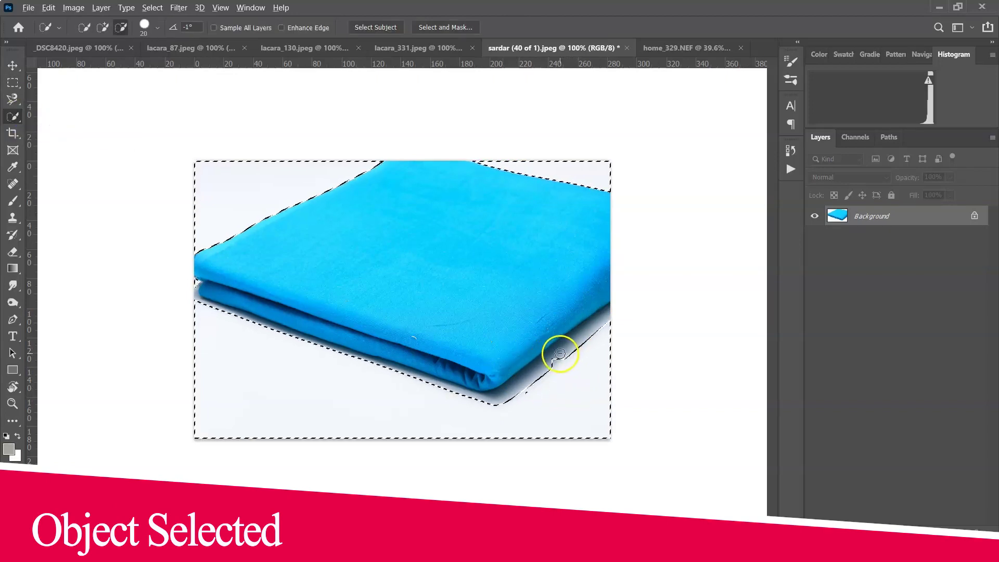
drag(557, 355, 530, 395)
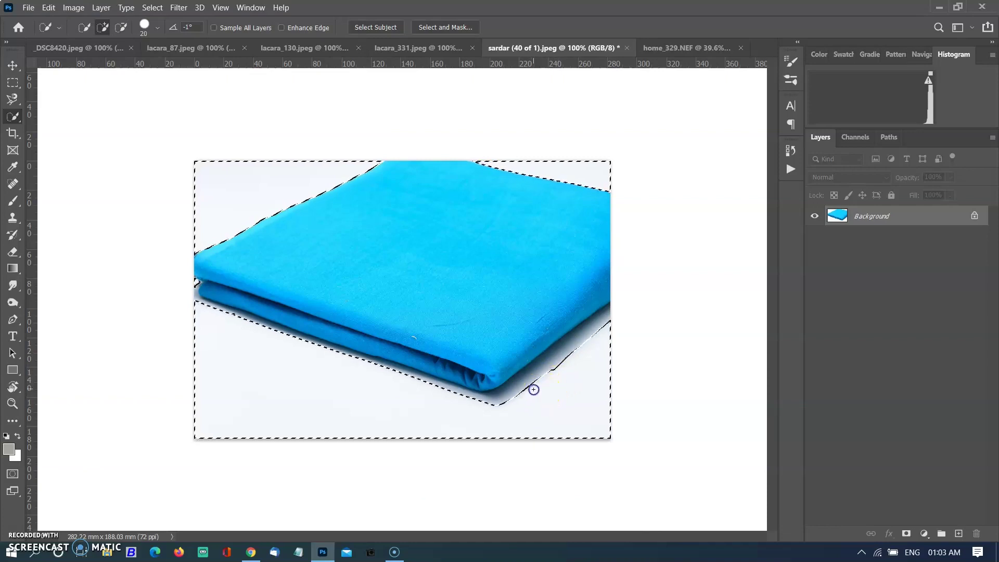
Fill the selected background around the blue cloth with white and clear the selection.
right_click(305, 385)
click(346, 284)
click(582, 138)
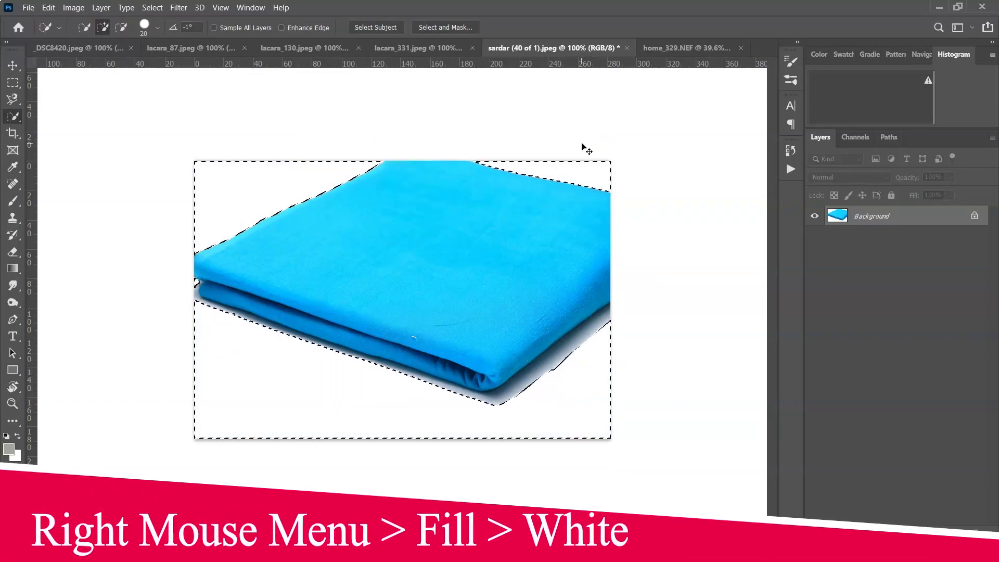
key(ctrl+d)
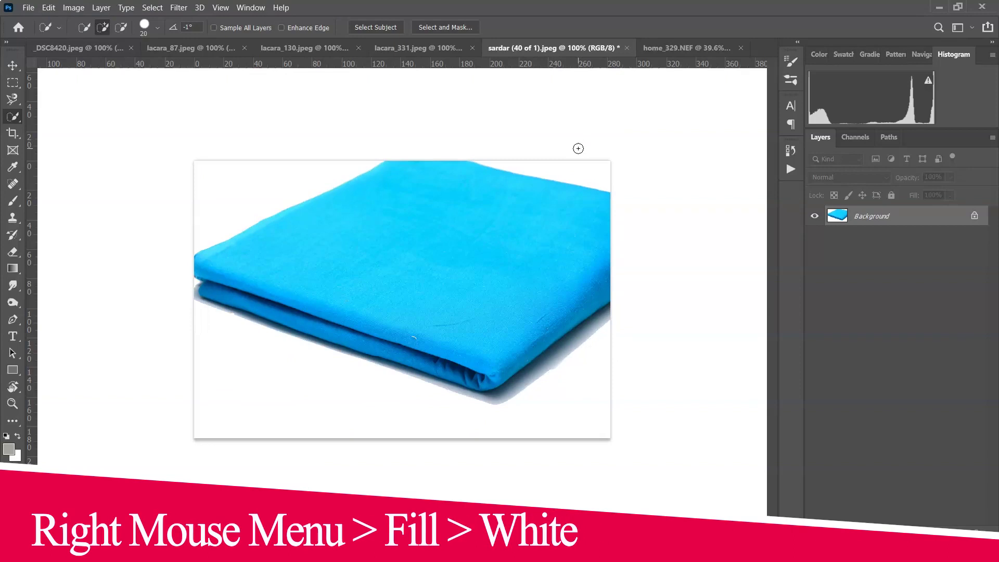
Set up a soft Brush with size 90, 3% flow and white as the foreground colour.
key(b)
key(bracketleft)
key(bracketleft)
key(bracketleft)
key(bracketleft)
key(bracketleft)
key(bracketleft)
key(bracketleft)
key(bracketleft)
key(bracketleft)
key(bracketleft)
key(bracketleft)
drag(381, 27, 366, 45)
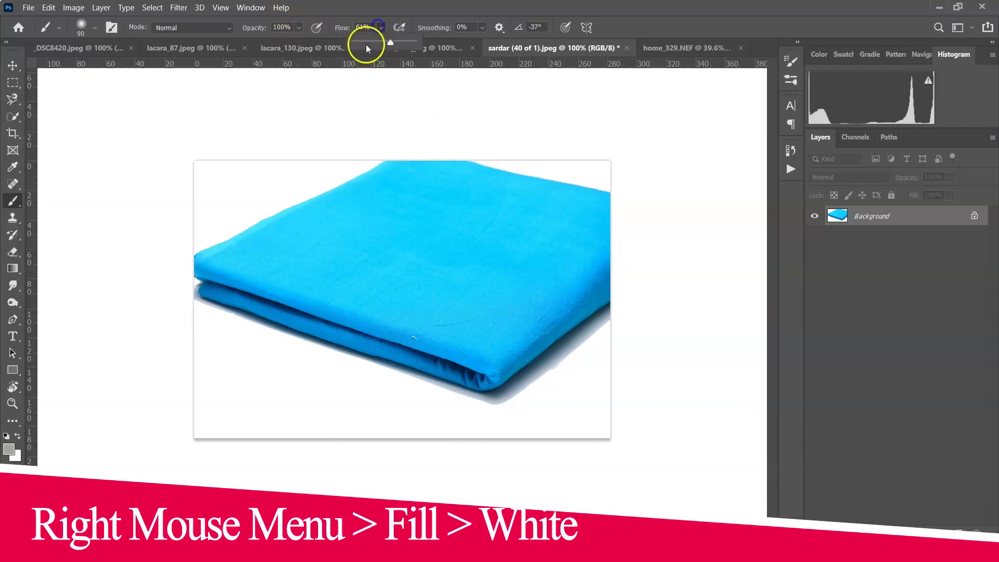
key(x)
Brush white over the outer edge of the shadow along the cloth's lower-right side to soften it.
mouse_move(580, 365)
mouse_down()
mouse_move(569, 357)
mouse_move(520, 410)
mouse_up()
drag(550, 377, 474, 418)
drag(624, 328, 590, 356)
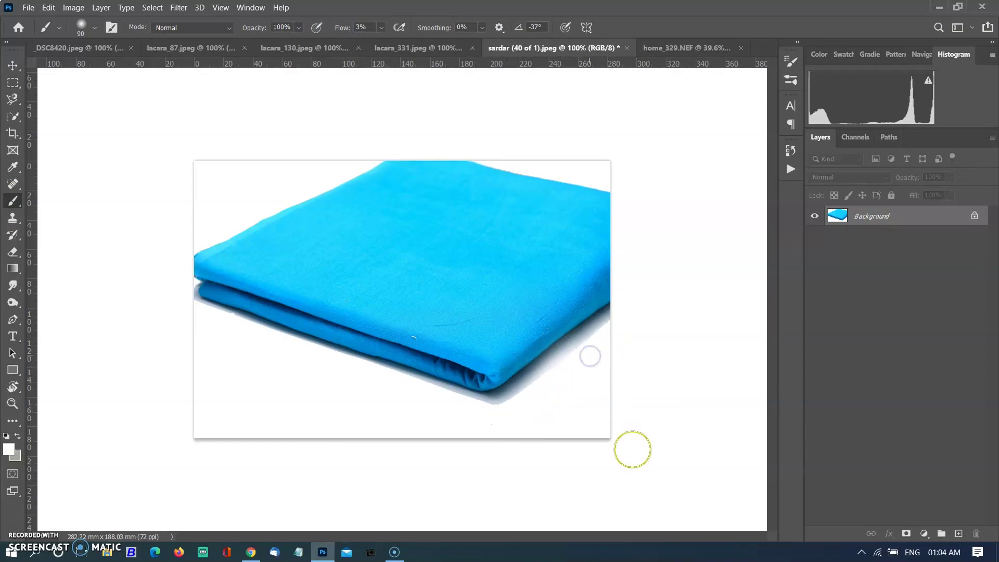
drag(620, 405, 620, 402)
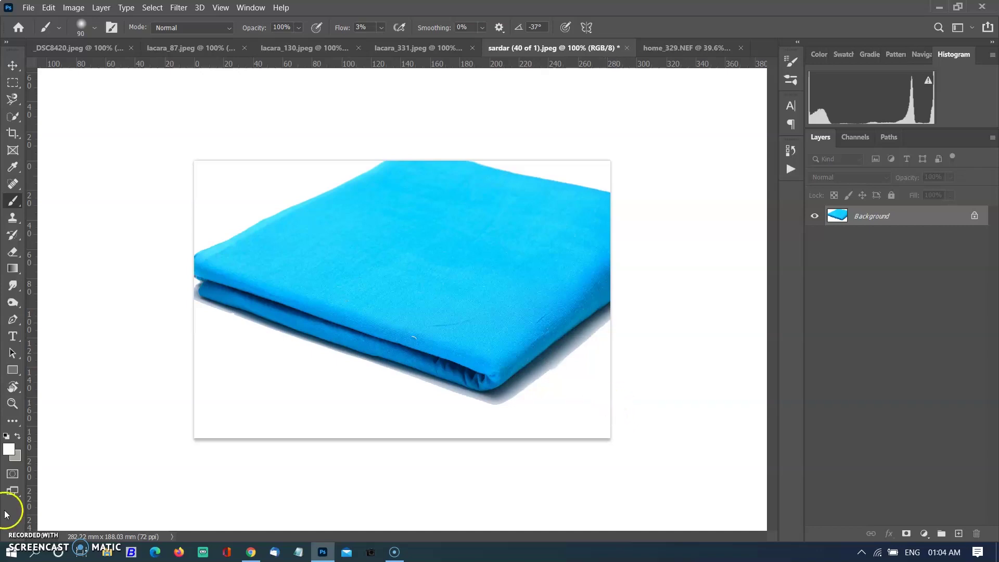
Switch from home_329.NEF to lacara_331.jpeg and restore its final Deselect history state.
click(682, 47)
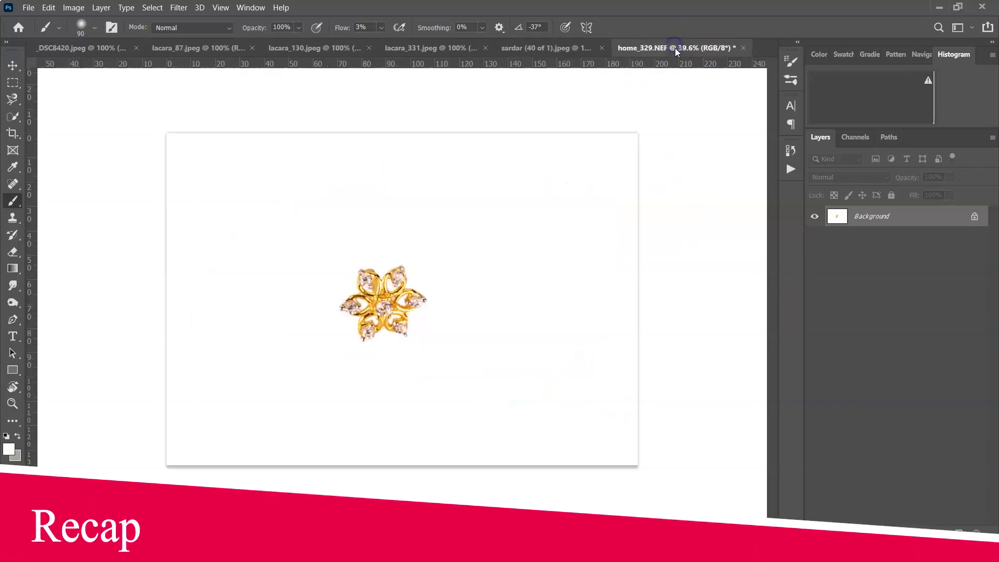
click(506, 48)
click(463, 47)
click(791, 150)
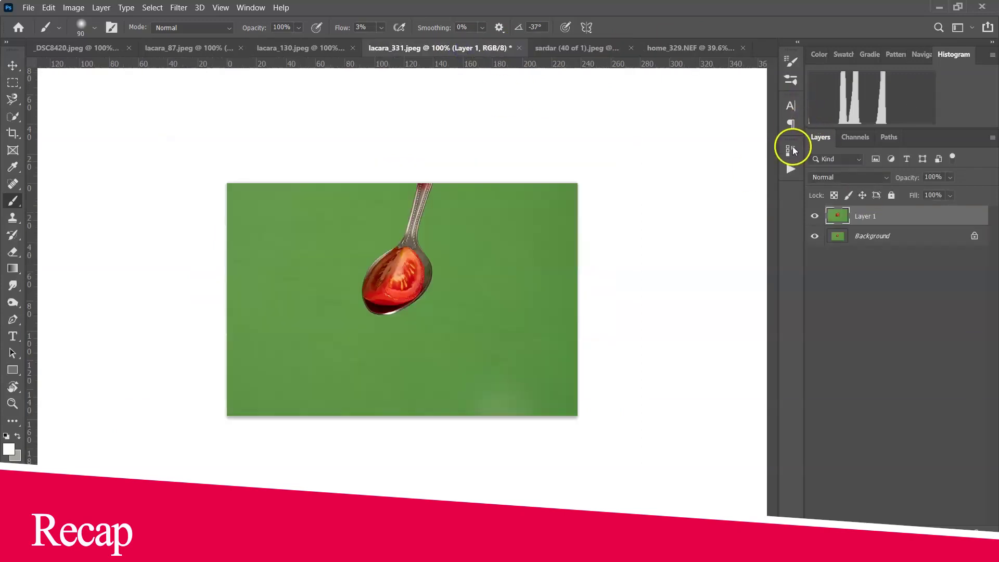
Go through lacara_130.jpeg to lacara_87.jpeg and restore the latter's final Deselect history state.
click(300, 48)
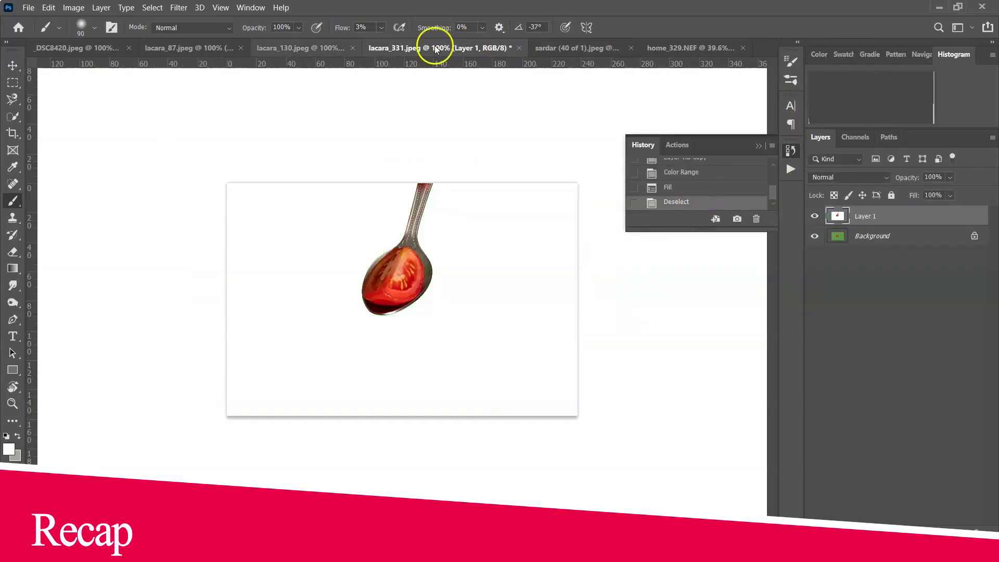
click(208, 48)
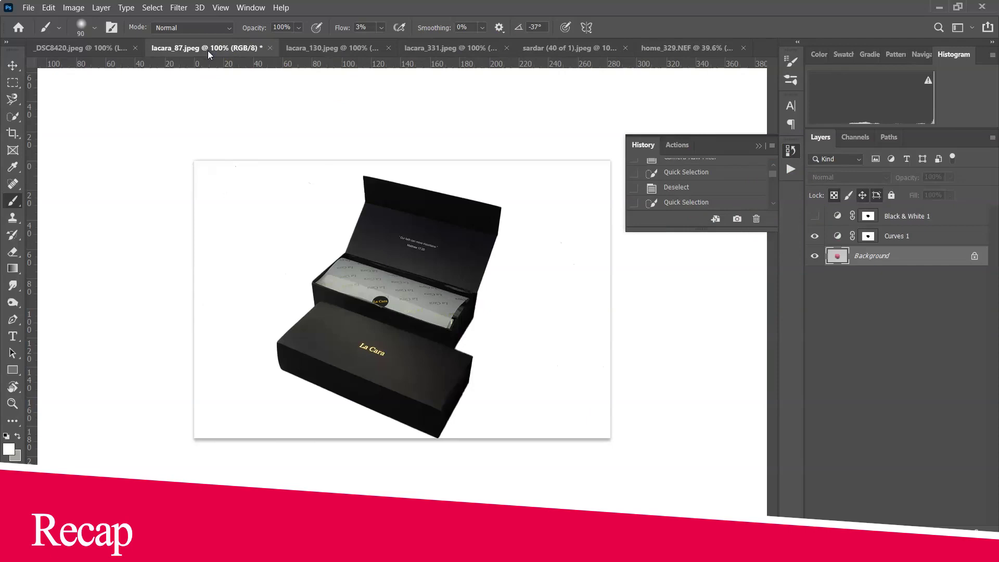
click(693, 178)
scroll(772, 207, down, 1)
click(706, 203)
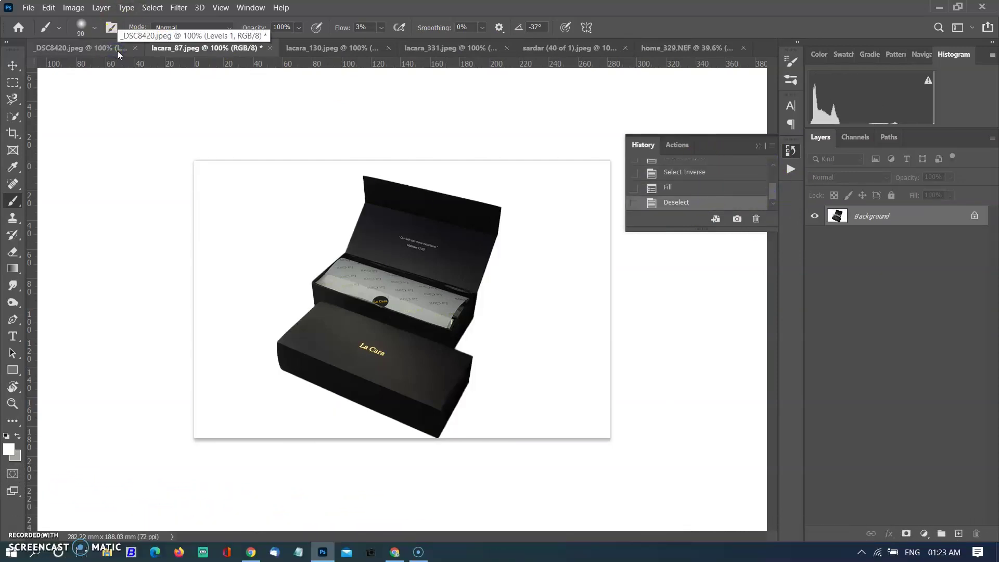
Switch to _DSC8420.jpeg and set its history to the Deselect state that follows Similar.
click(120, 49)
scroll(786, 172, up, 2)
click(707, 165)
scroll(773, 183, down, 3)
click(699, 203)
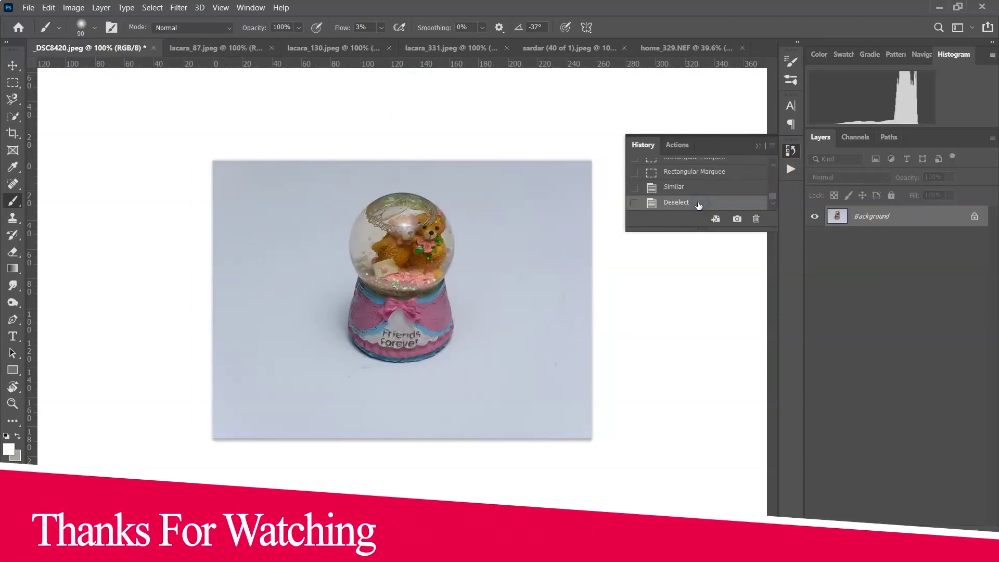